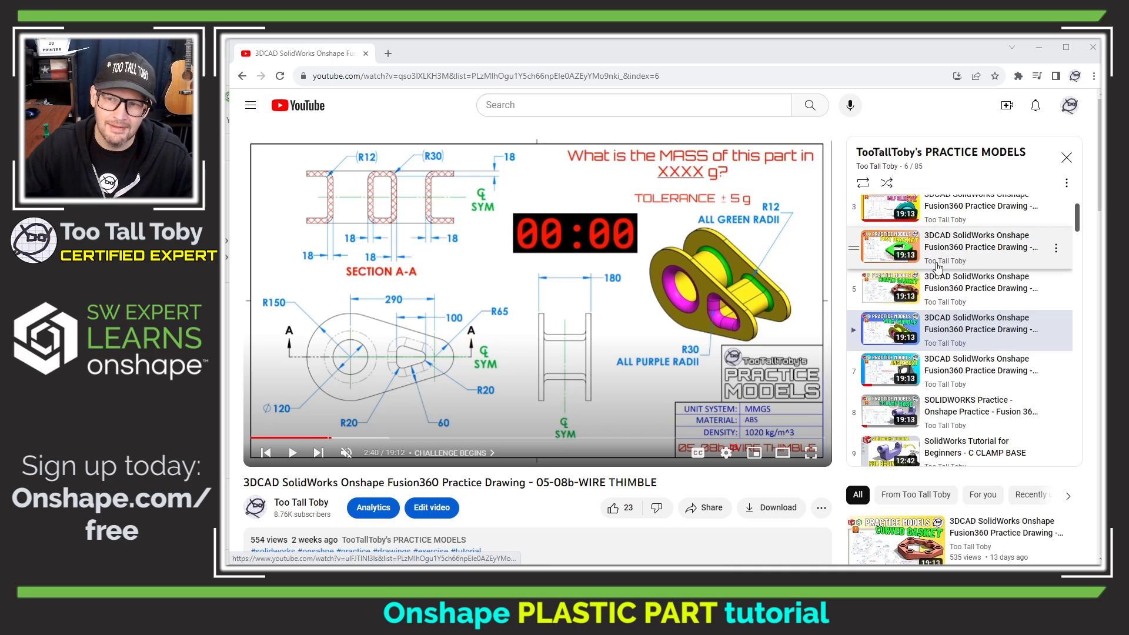
# Play the 05-08b WIRE THIMBLE video in theater mode and mark its 18 mm thickness dimensions
pyautogui.scroll(-8, 941, 273)
pyautogui.scroll(-13, 952, 269)
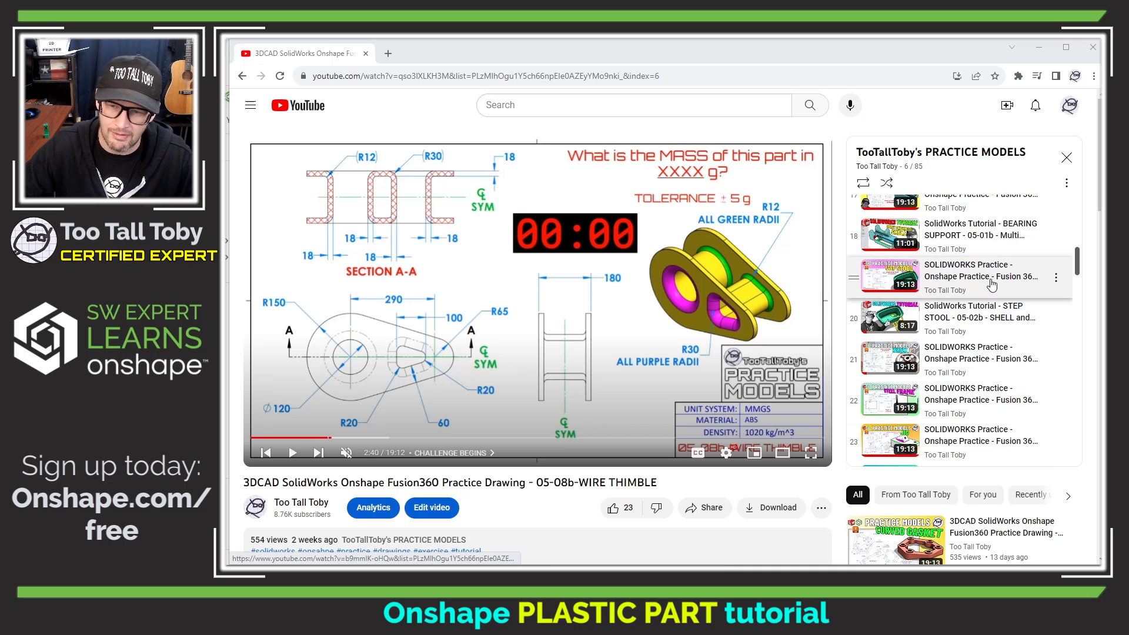
pyautogui.scroll(-8, 962, 321)
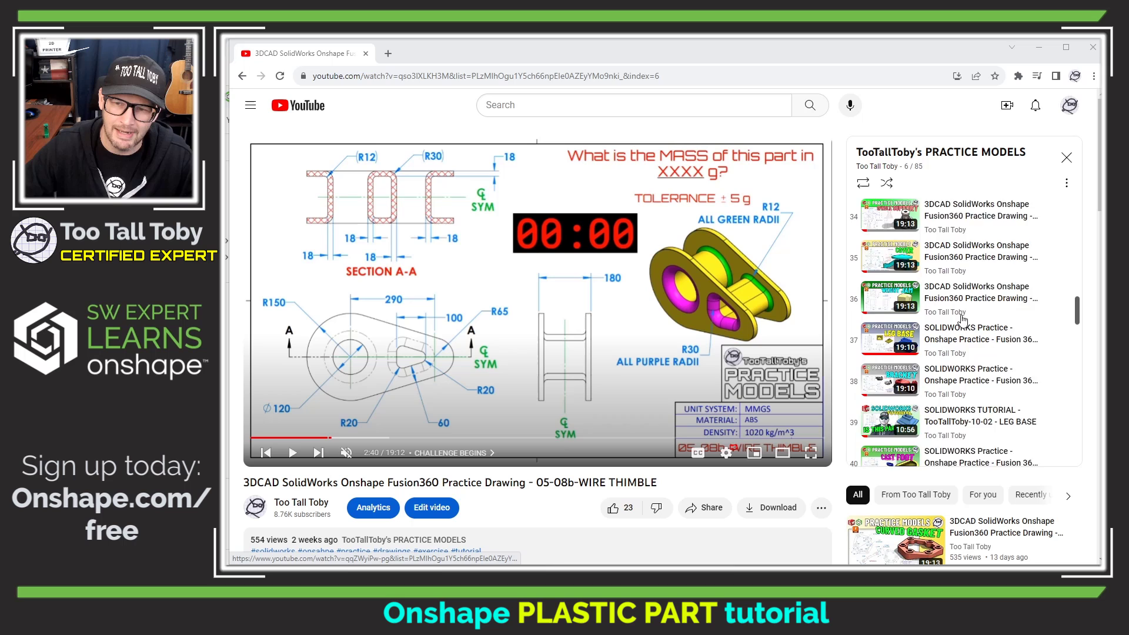
pyautogui.scroll(20, 968, 370)
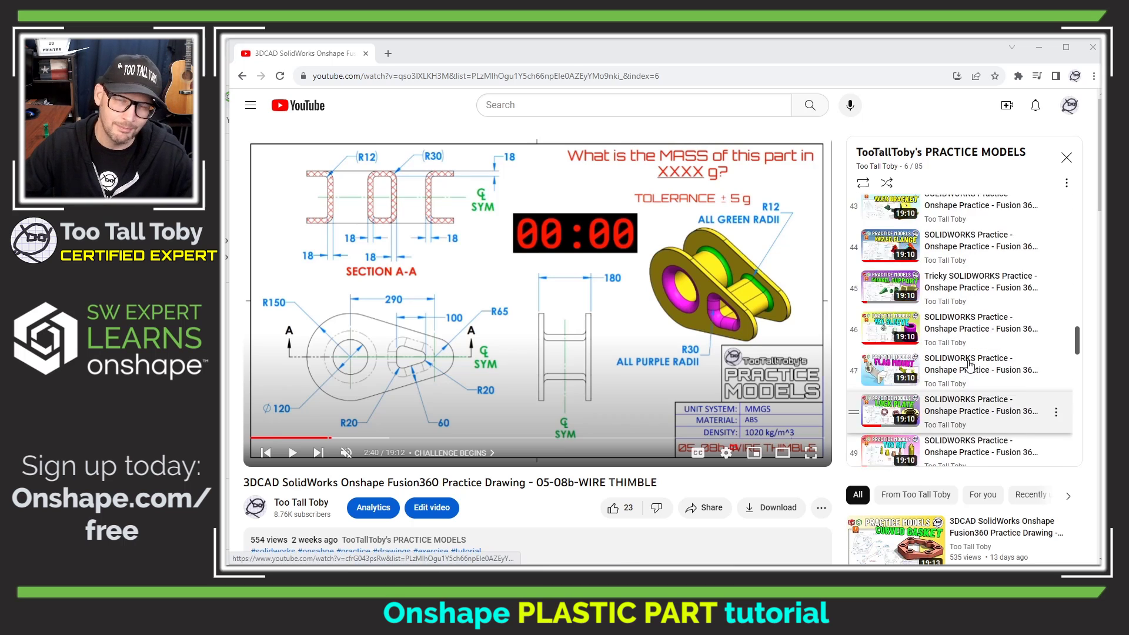
pyautogui.scroll(6, 969, 366)
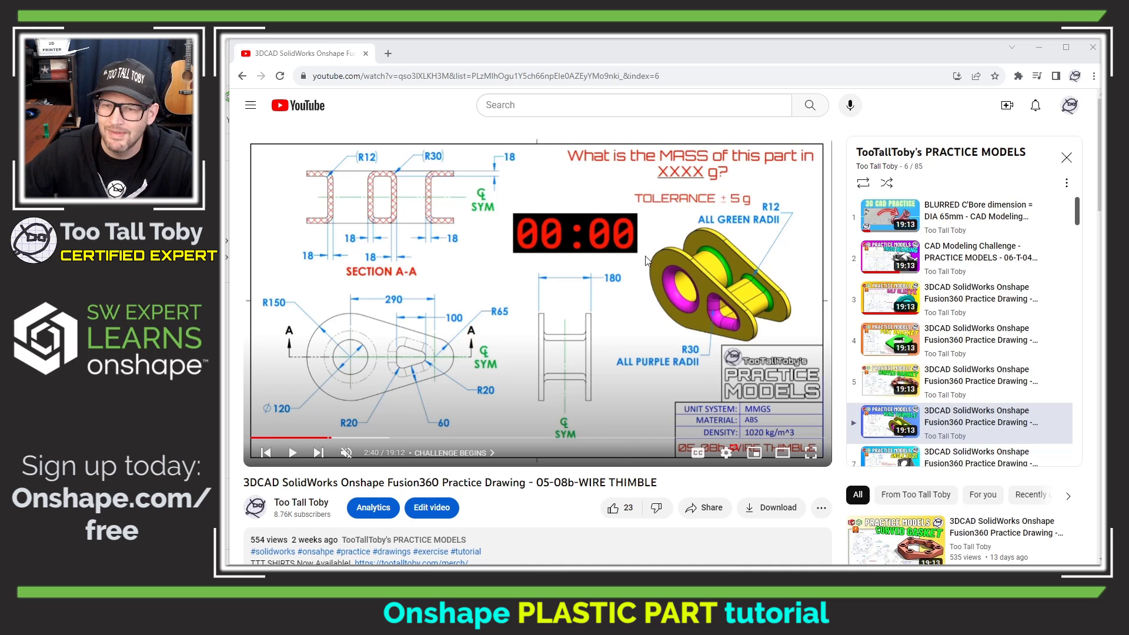
pyautogui.click(615, 221)
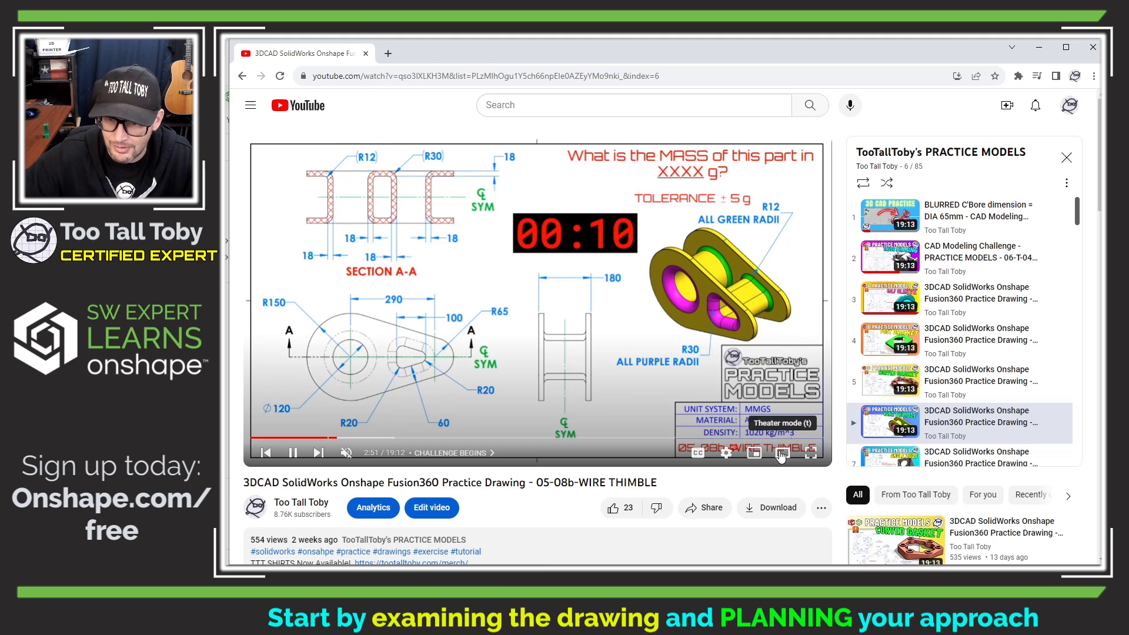
pyautogui.press('t')
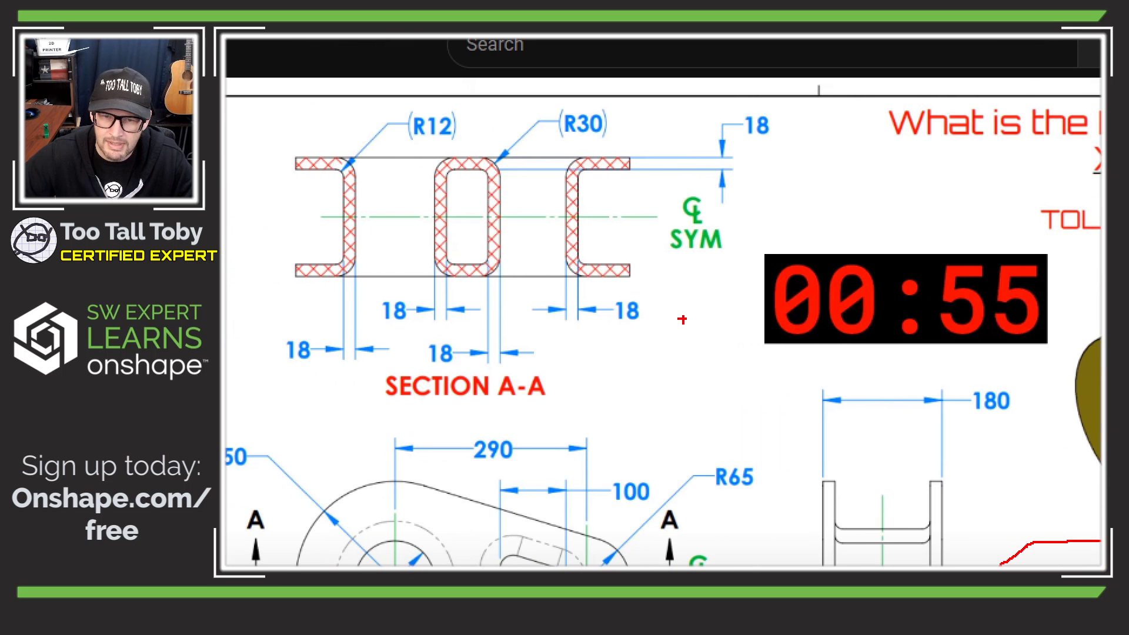
pyautogui.moveTo(321, 379); pyautogui.dragTo(482, 370)
pyautogui.moveTo(566, 349); pyautogui.dragTo(599, 344)
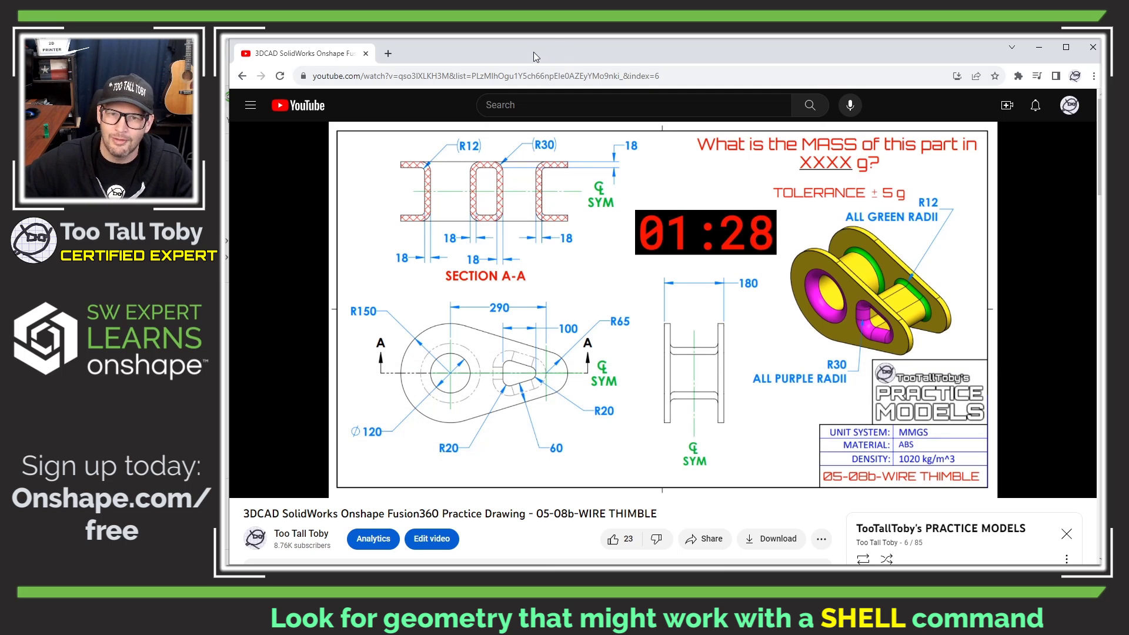
# Move the video aside and create the public Onshape document 05-08b-WIRE THIMBLE
pyautogui.moveTo(534, 57); pyautogui.dragTo(1128, 41)
pyautogui.click(271, 147)
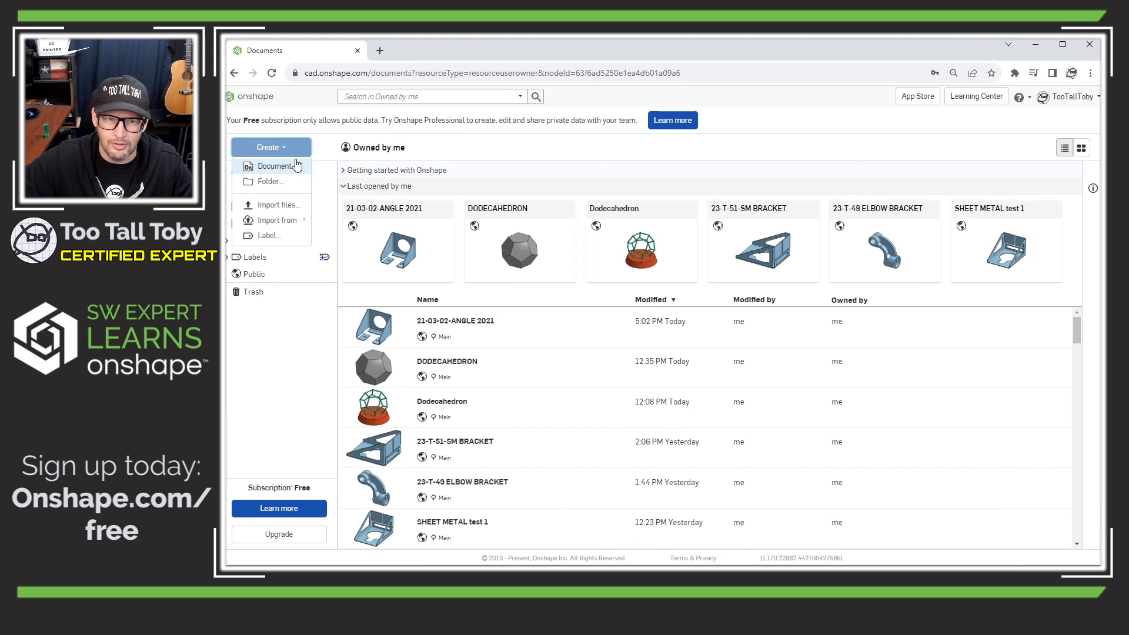
pyautogui.click(276, 161)
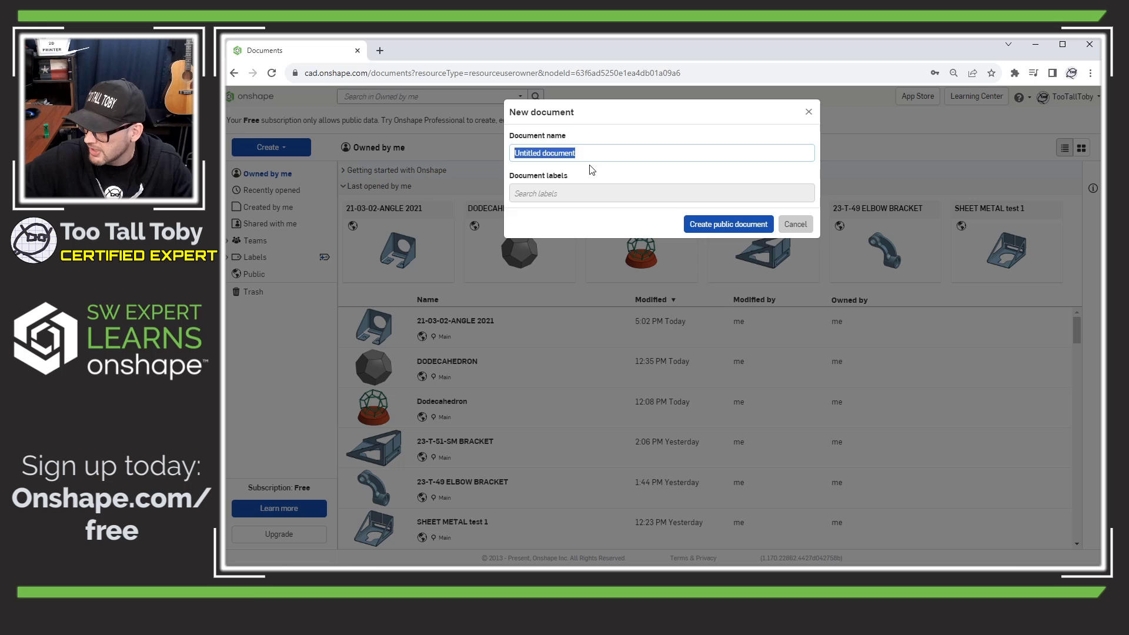
pyautogui.write('05-08b-')
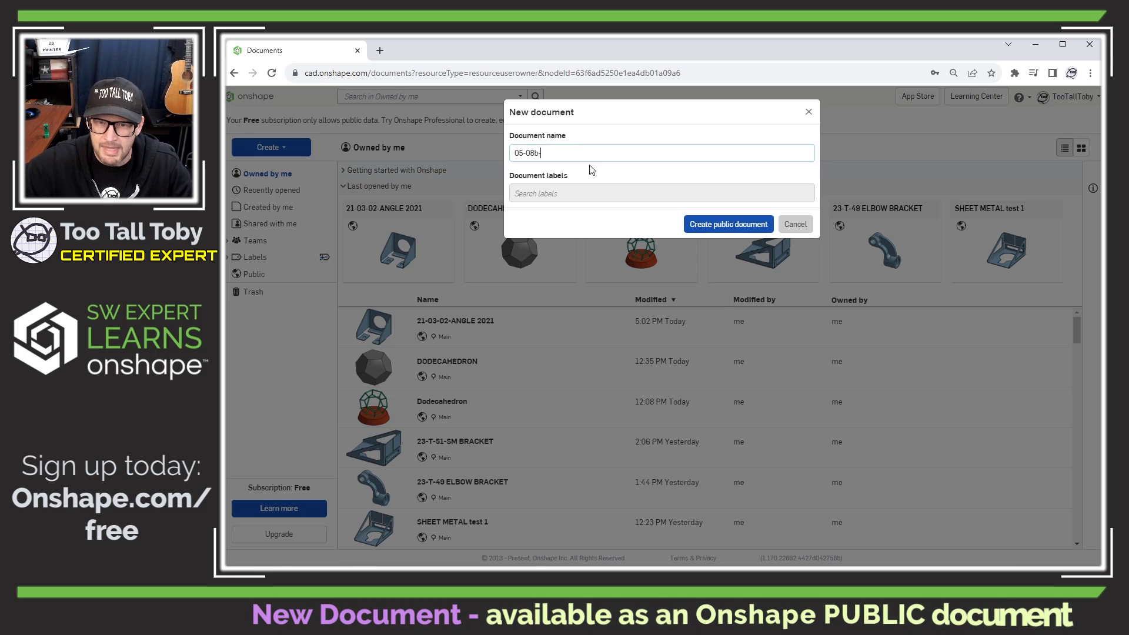
pyautogui.write('WIRE THIMBLE')
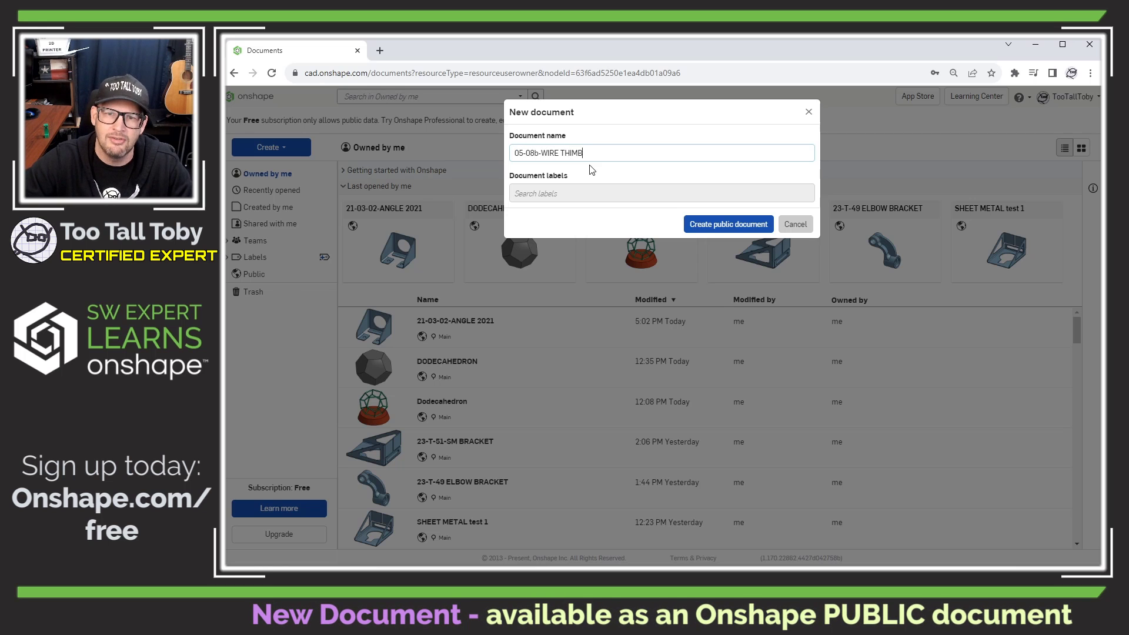
pyautogui.click(728, 224)
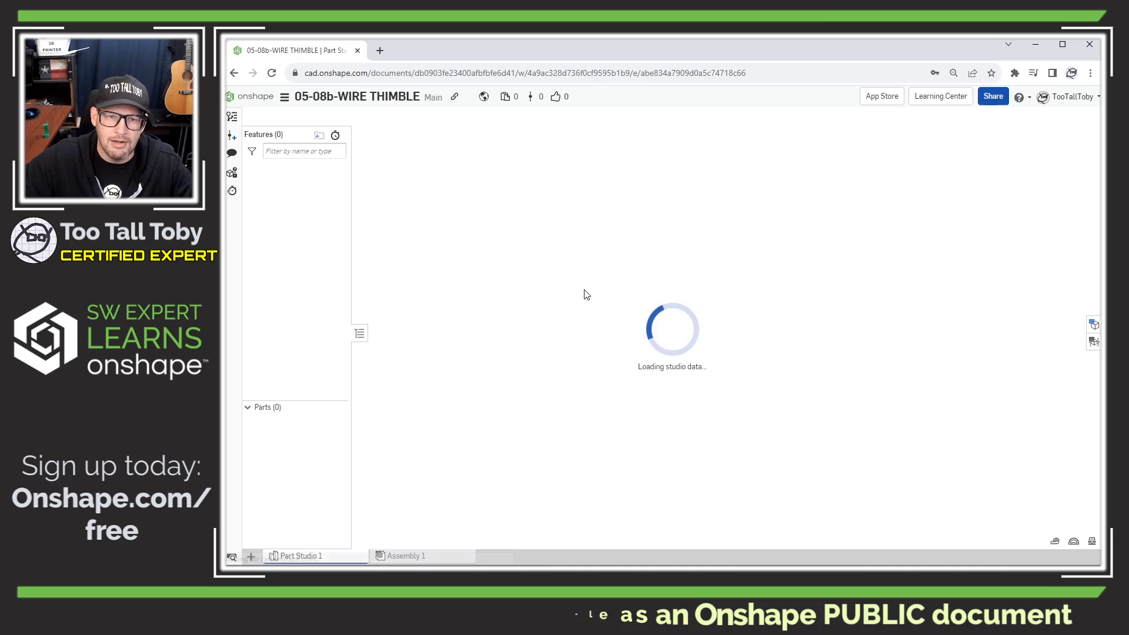
# Sketch on the Front plane a closed line, tangent arc, line, tangent arc loop around the origin
pyautogui.click(652, 205)
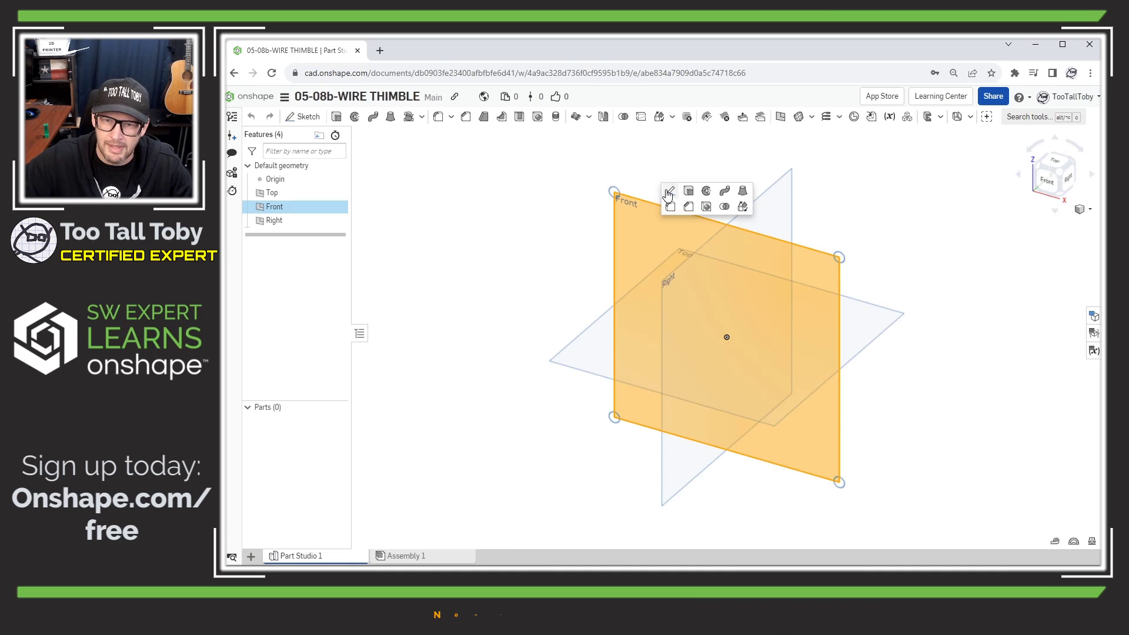
pyautogui.click(672, 195)
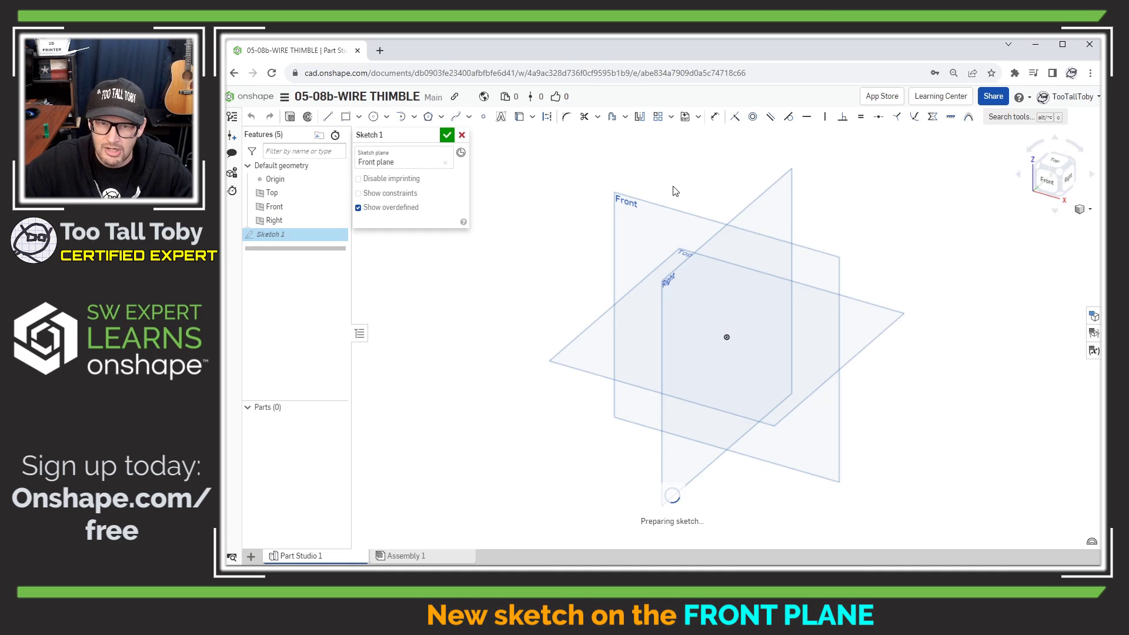
pyautogui.press('n')
pyautogui.press('s')
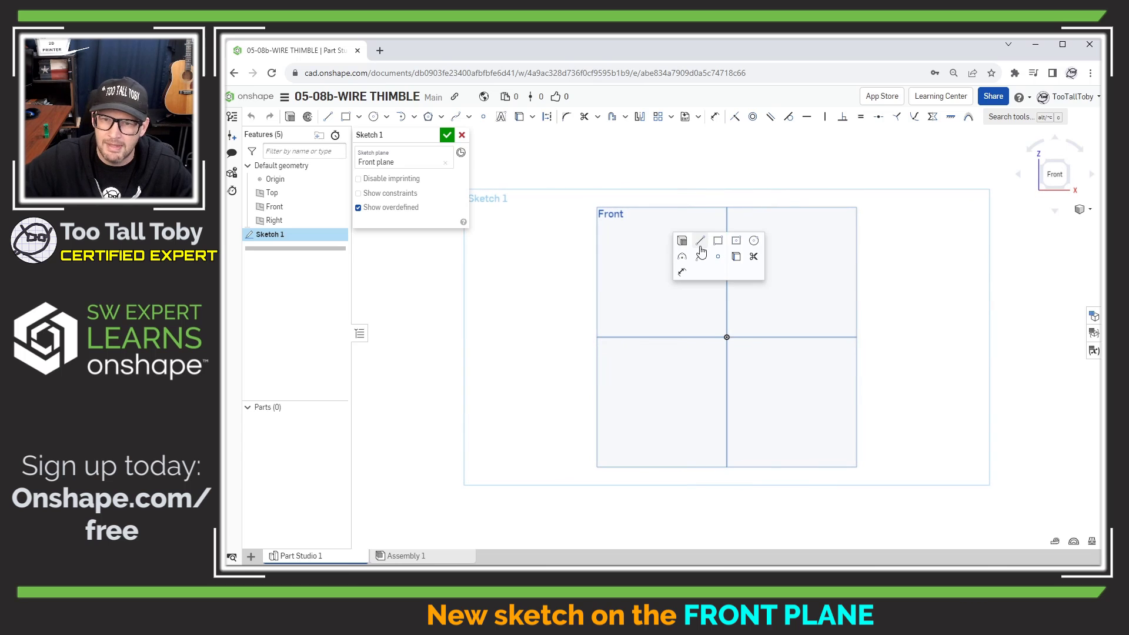
pyautogui.click(709, 247)
pyautogui.click(845, 314)
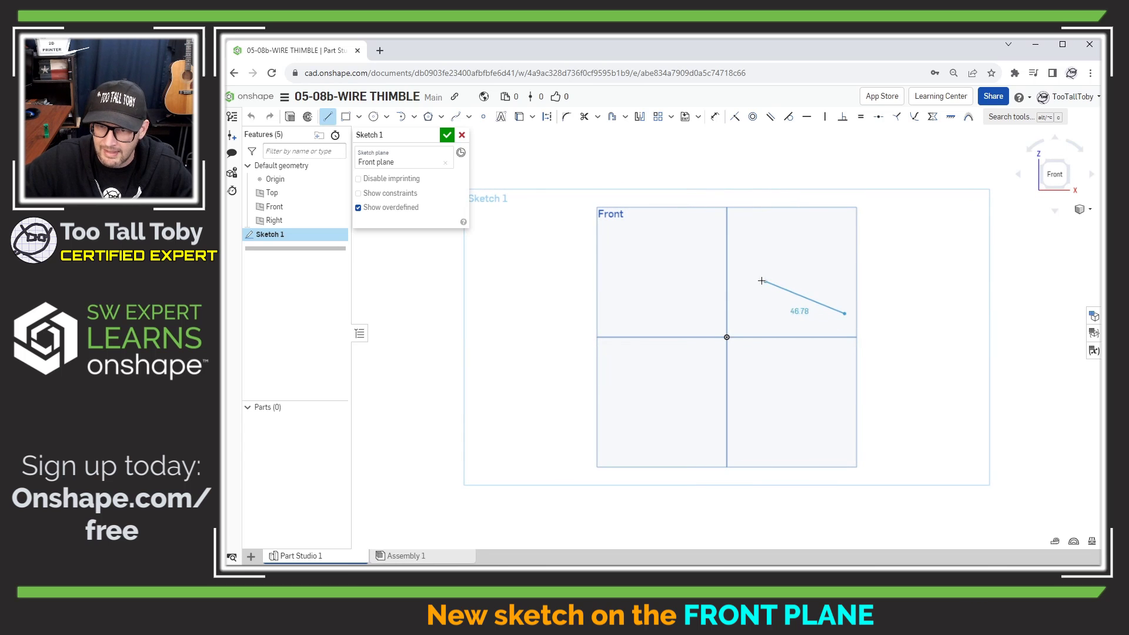
pyautogui.click(753, 278)
pyautogui.press('t')
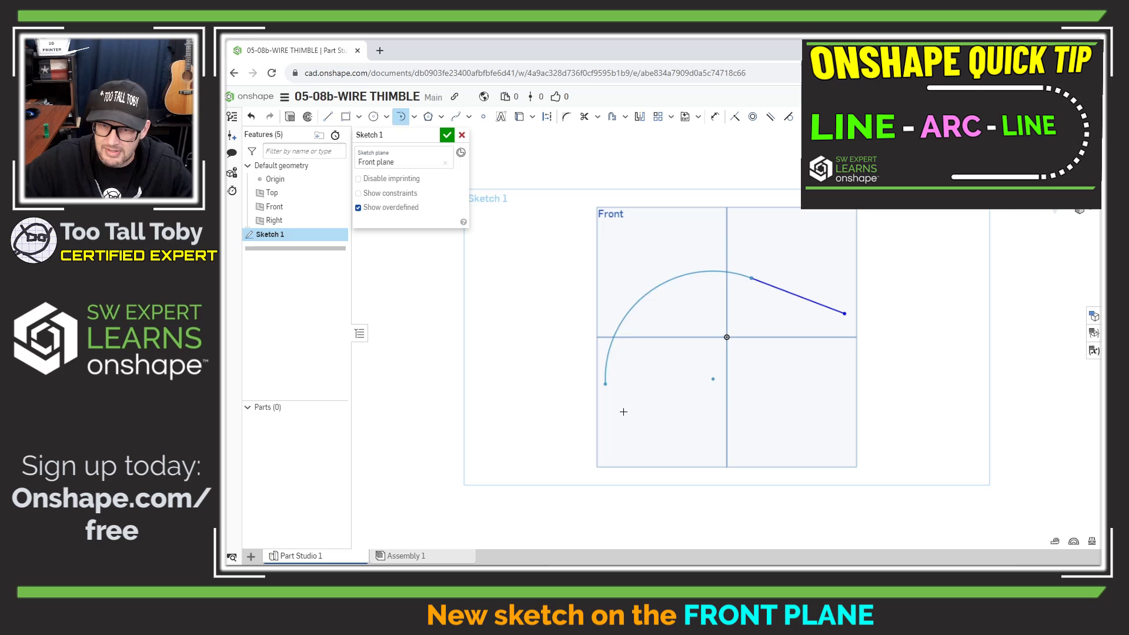
pyautogui.click(729, 403)
pyautogui.press('l')
pyautogui.click(728, 403)
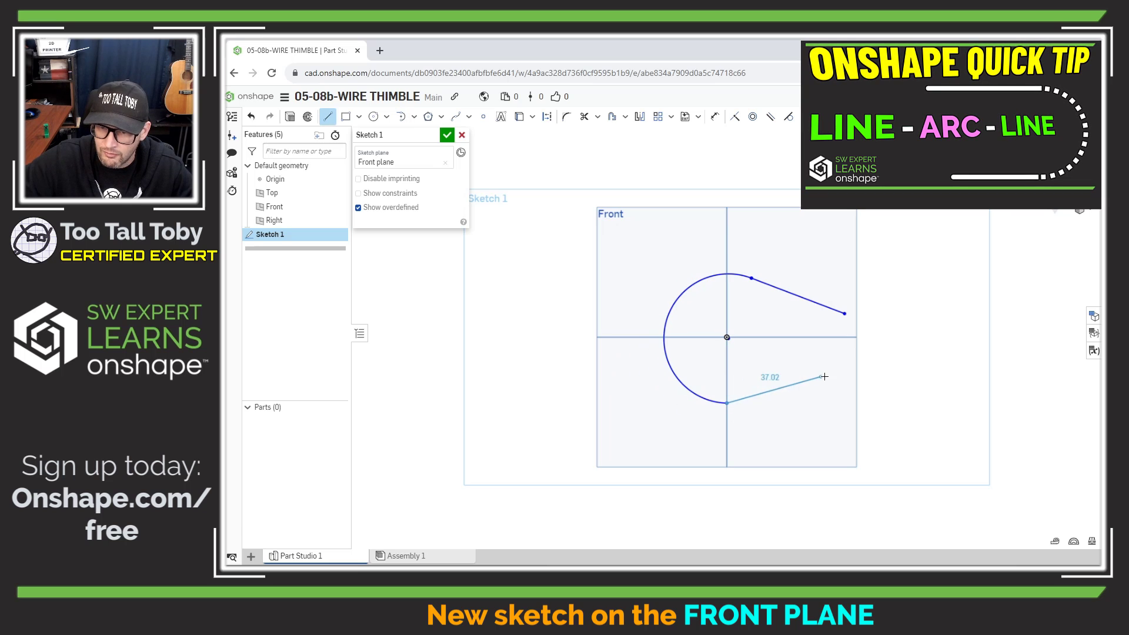
pyautogui.click(806, 404)
pyautogui.press('t')
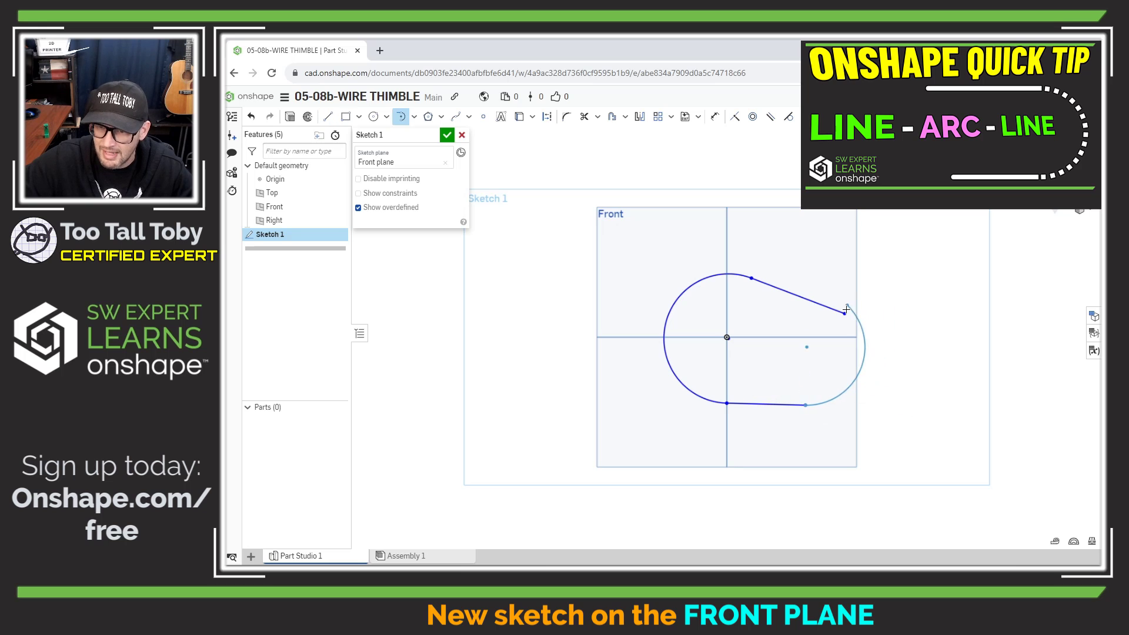
pyautogui.click(846, 312)
pyautogui.press('Escape')
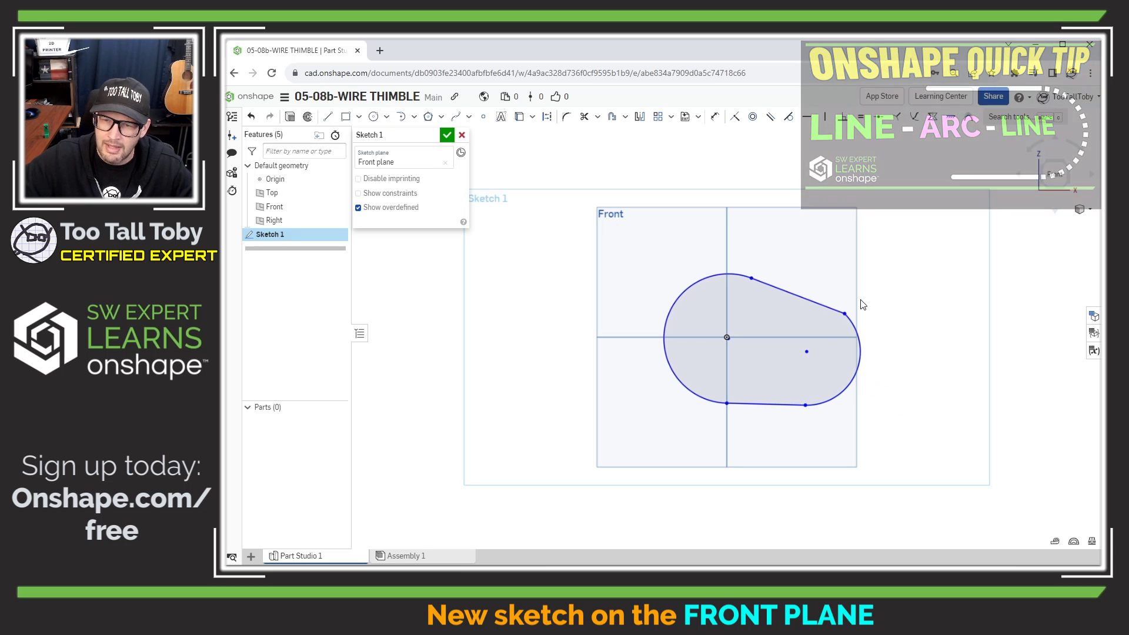
# Make the upper line tangent to the right arc and drag the left arc centre to test the profile
pyautogui.moveTo(869, 284); pyautogui.dragTo(827, 319)
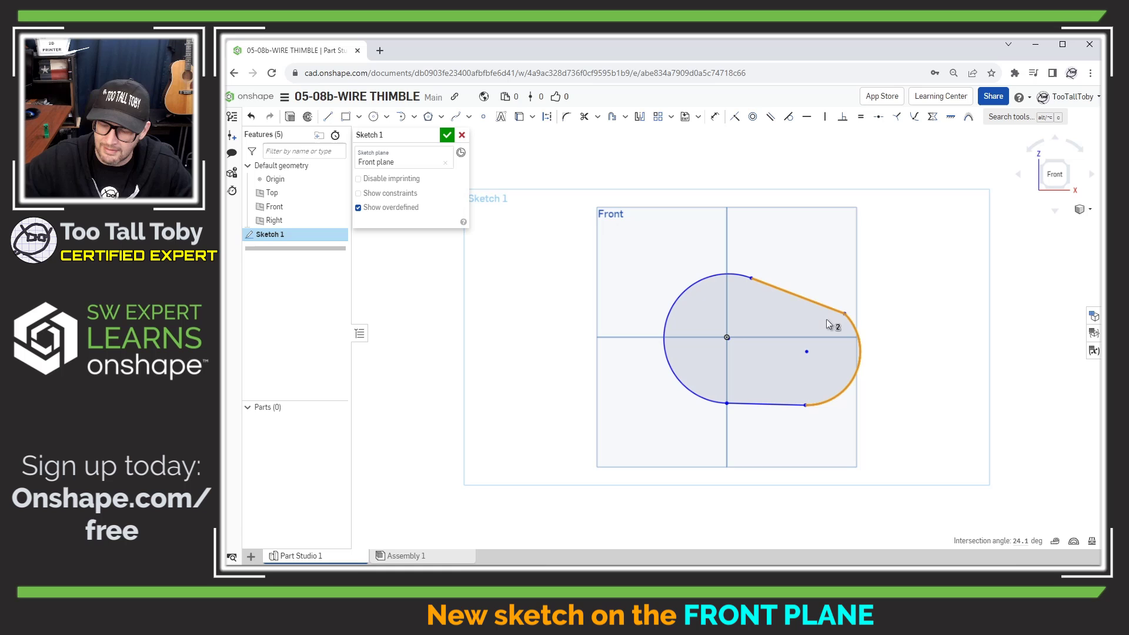
pyautogui.click(882, 302)
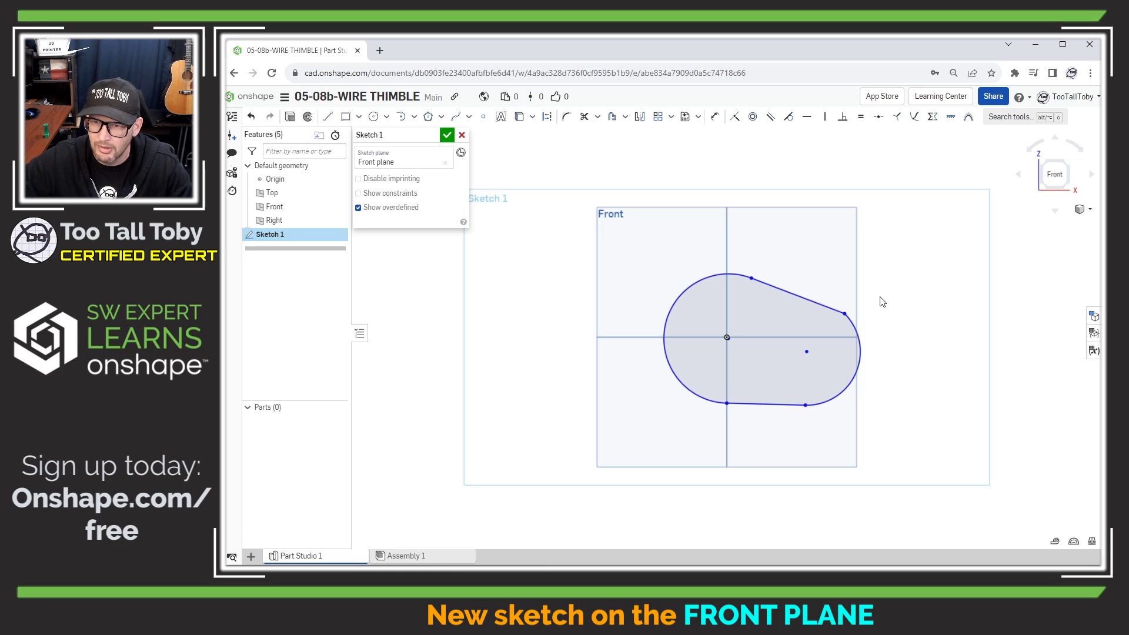
pyautogui.moveTo(854, 310); pyautogui.dragTo(856, 311)
pyautogui.moveTo(890, 269); pyautogui.dragTo(834, 320)
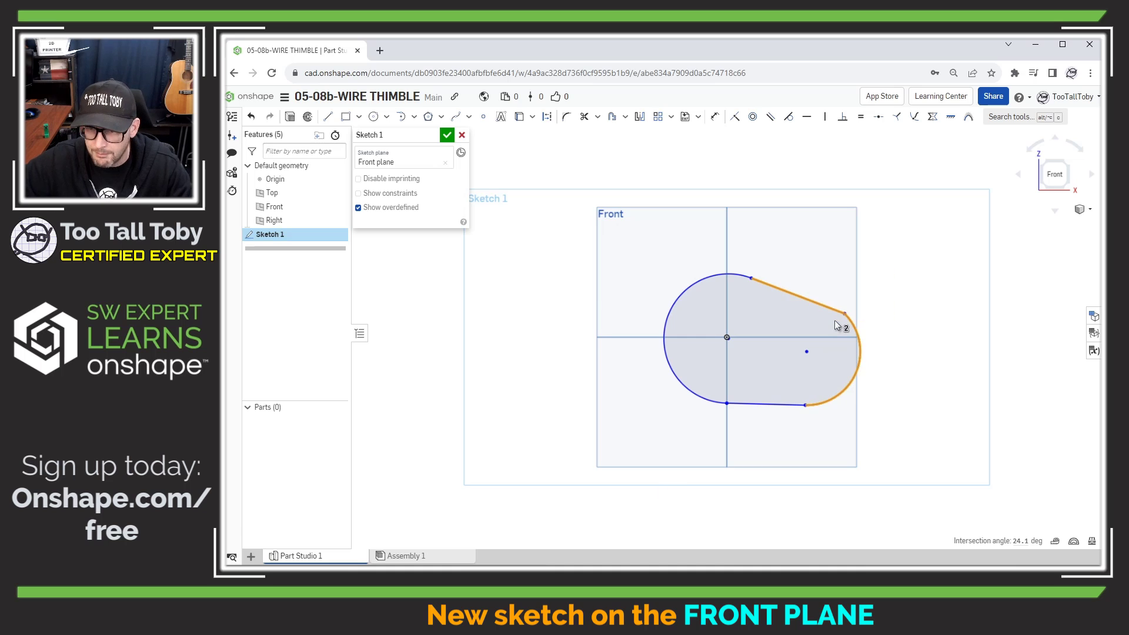
pyautogui.press('t')
pyautogui.click(807, 366)
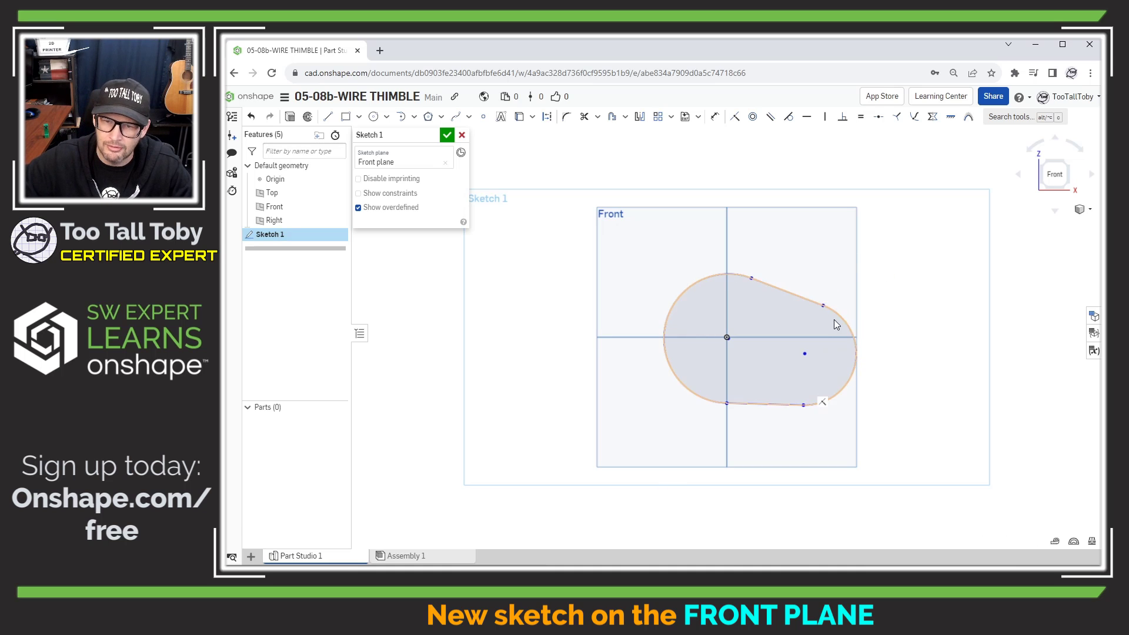
pyautogui.moveTo(729, 340)
pyautogui.mouseDown()
pyautogui.moveTo(771, 361)
pyautogui.moveTo(729, 337)
pyautogui.moveTo(737, 351)
pyautogui.mouseUp()
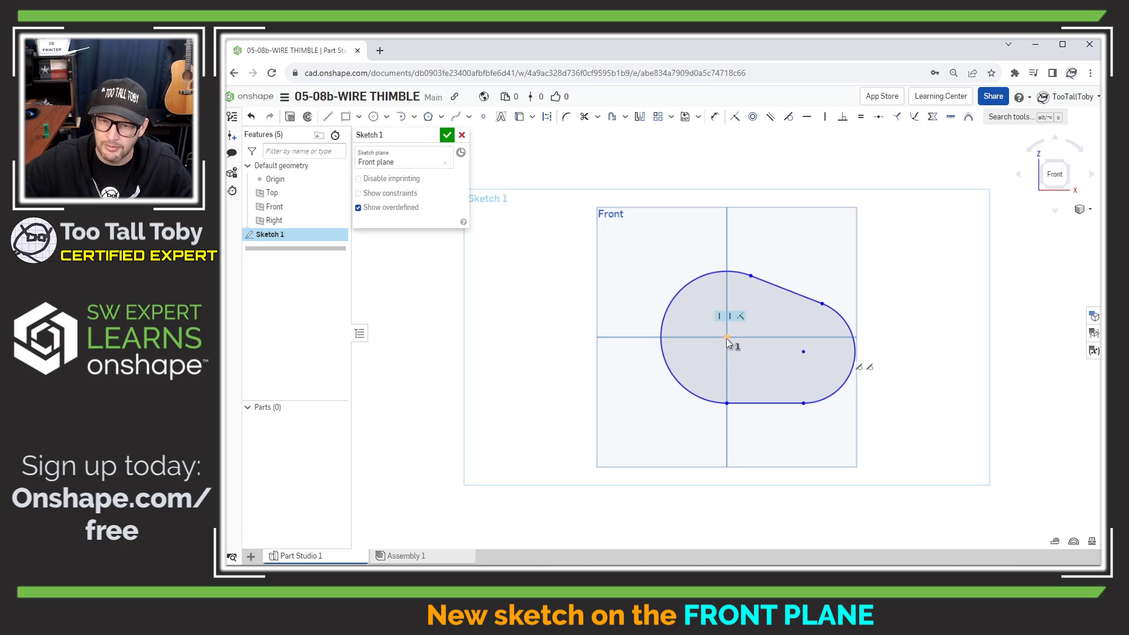
# Align the arc centre horizontally with the origin and dimension the left arc to R150
pyautogui.click(726, 337)
pyautogui.press('h')
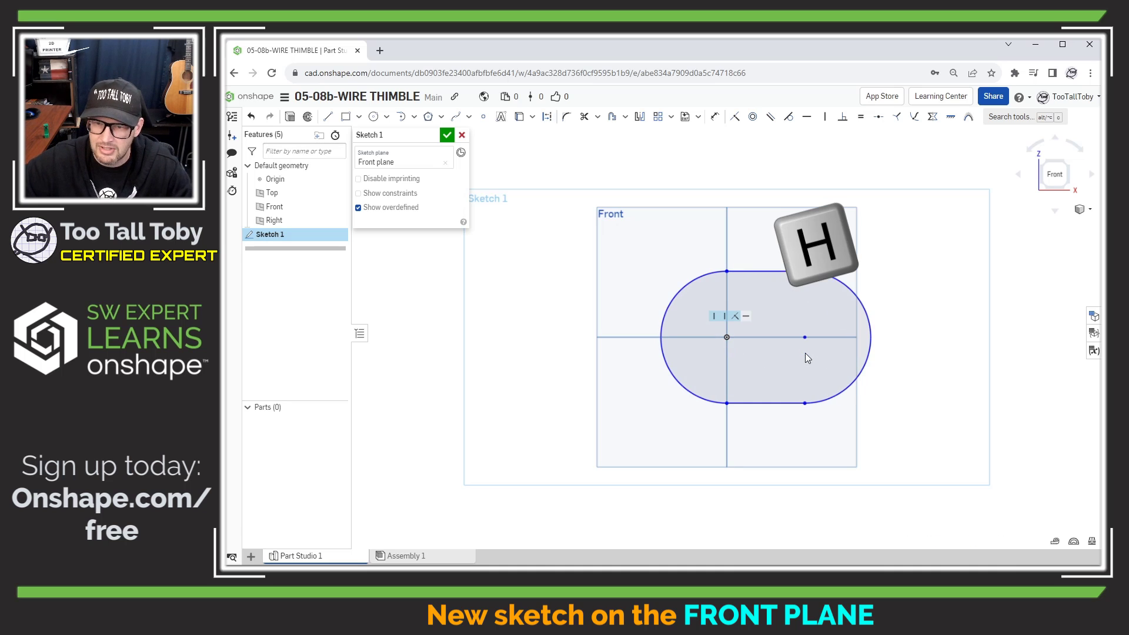
pyautogui.click(782, 403)
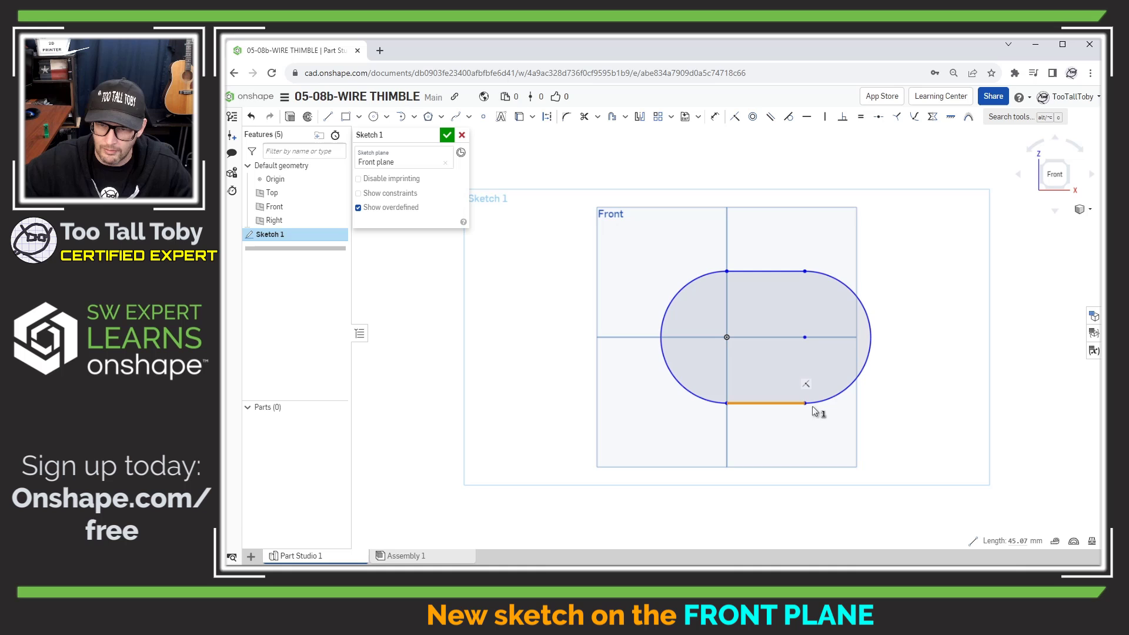
pyautogui.moveTo(805, 402)
pyautogui.mouseDown()
pyautogui.moveTo(826, 372)
pyautogui.moveTo(811, 382)
pyautogui.mouseUp()
pyautogui.press('s')
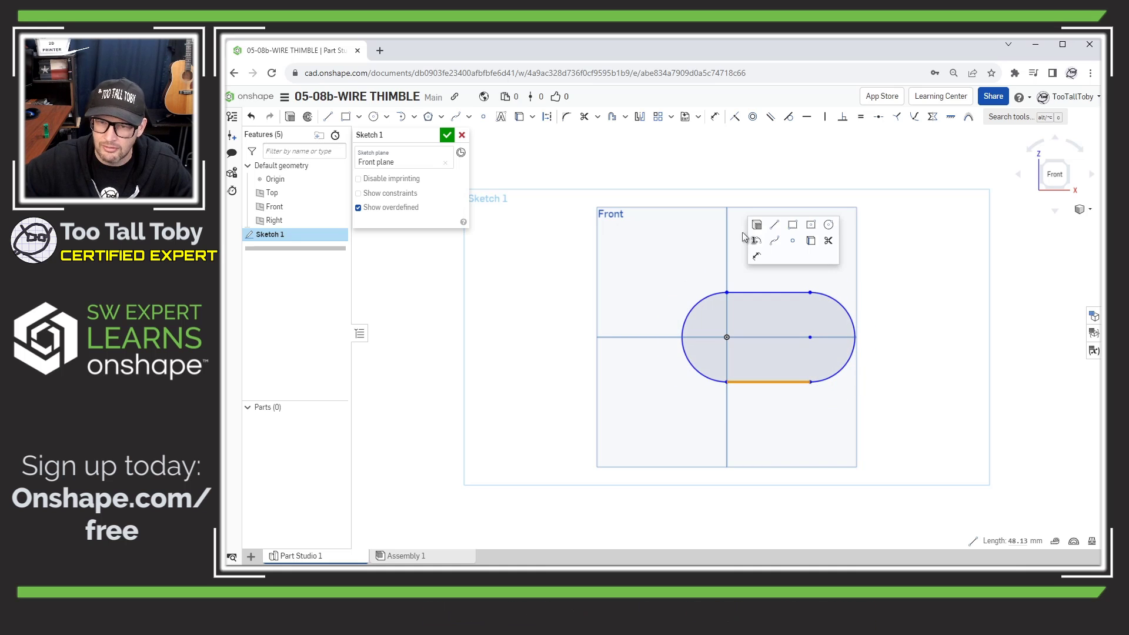
pyautogui.click(771, 241)
pyautogui.click(693, 309)
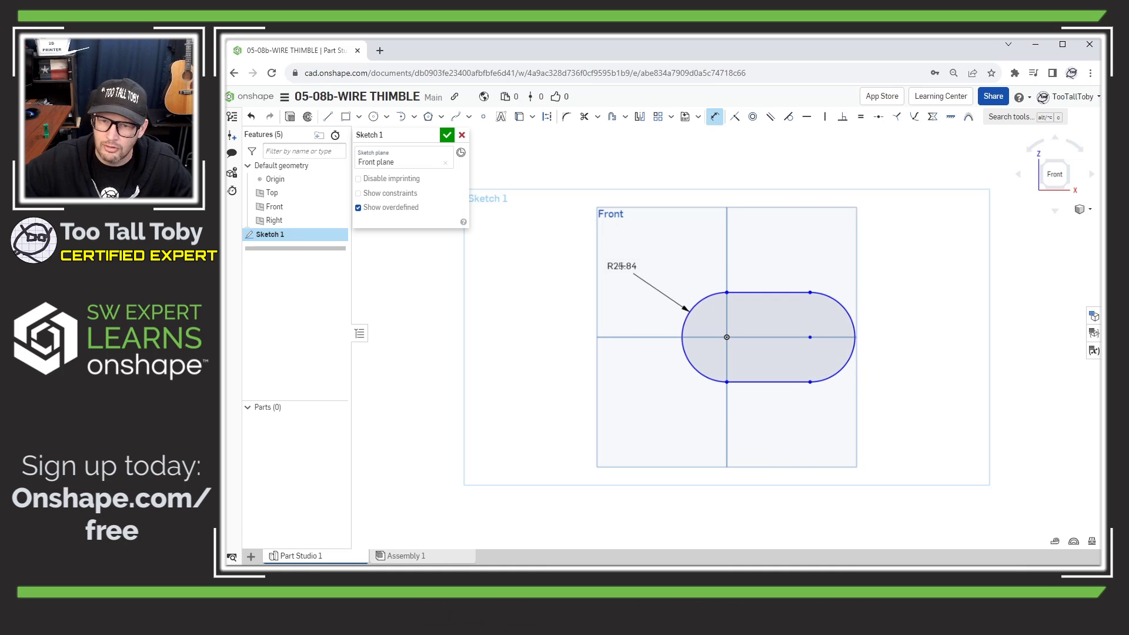
pyautogui.click(624, 266)
pyautogui.write('150')
pyautogui.press('Return')
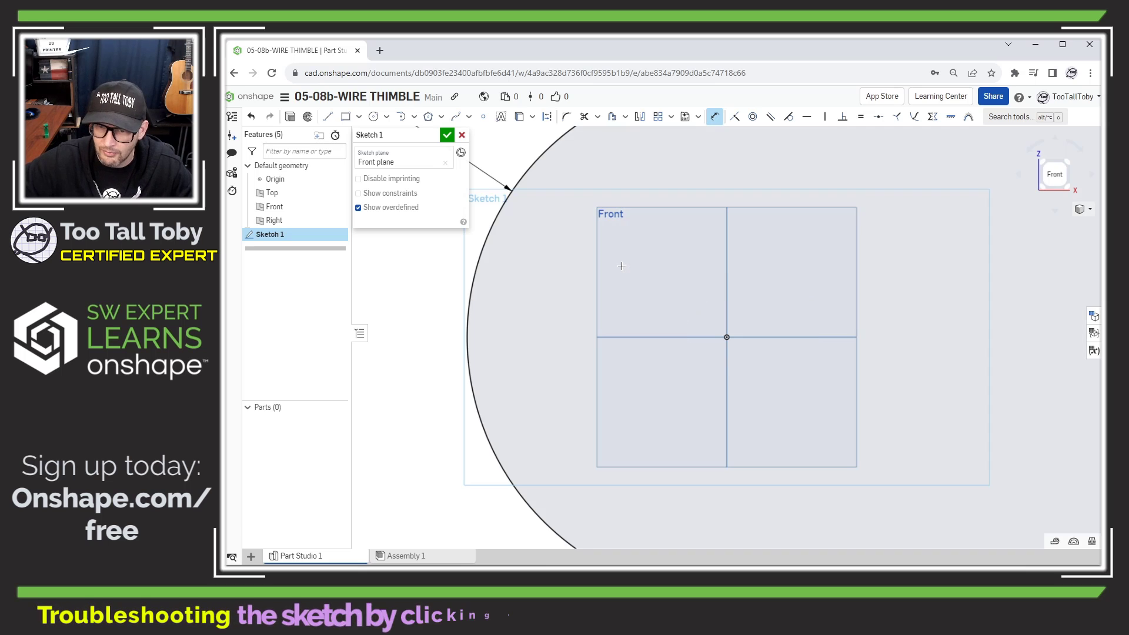
# Delete the equal constraint between the two arcs and shrink the right arc into a teardrop
pyautogui.scroll(-3, 816, 359)
pyautogui.scroll(-2, 817, 359)
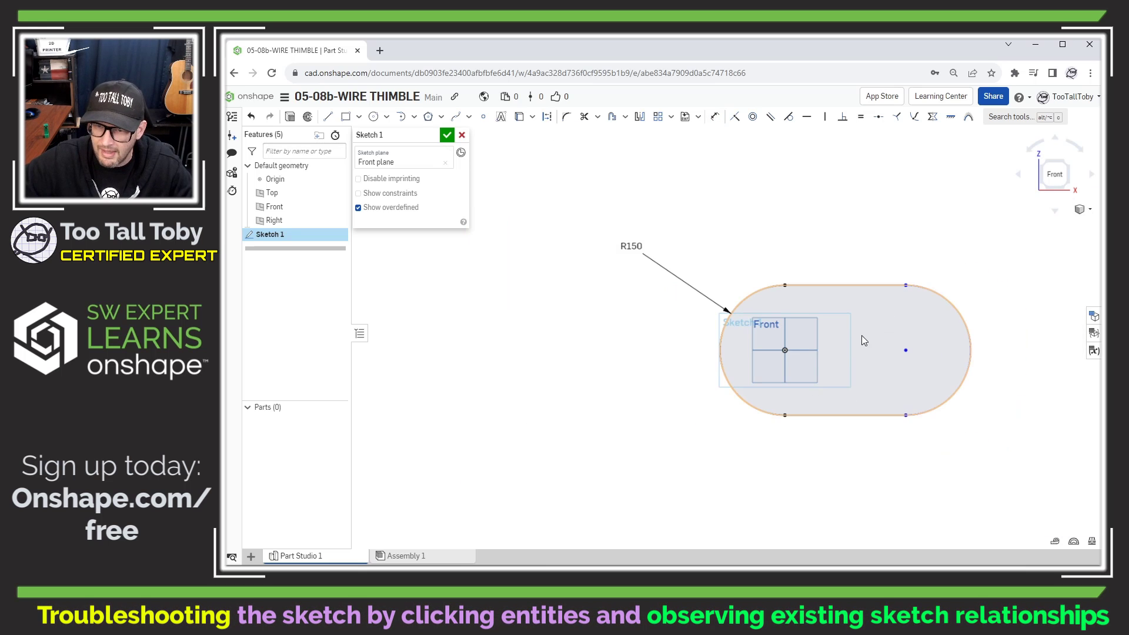
pyautogui.click(862, 284)
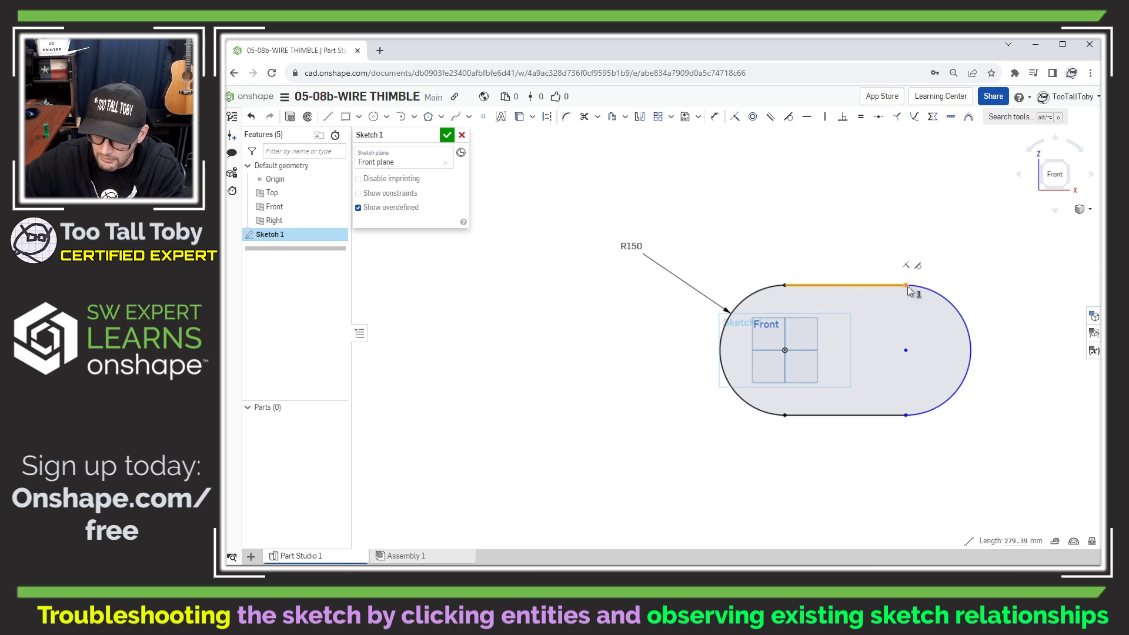
pyautogui.moveTo(905, 288); pyautogui.dragTo(868, 327)
pyautogui.click(839, 415)
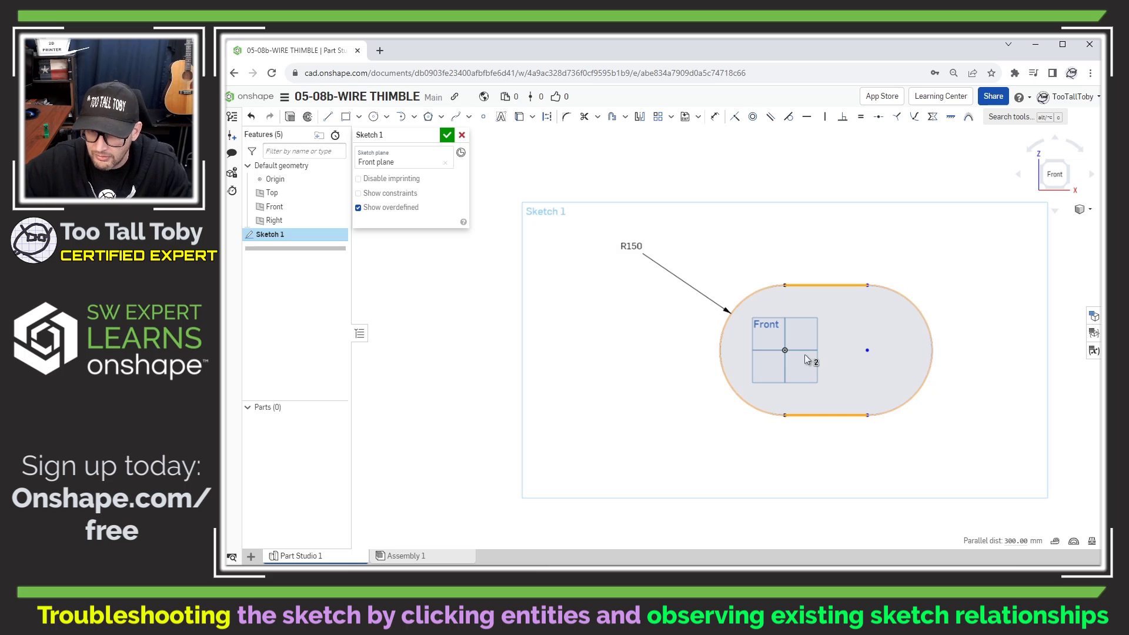
pyautogui.click(785, 285)
pyautogui.click(785, 285)
pyautogui.click(785, 415)
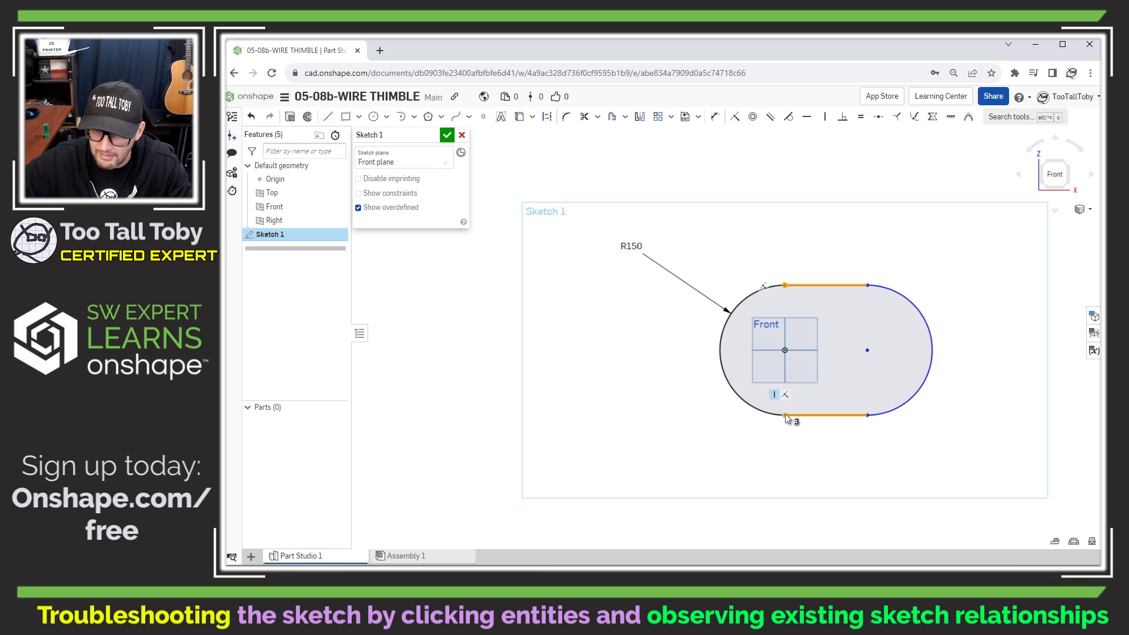
pyautogui.click(774, 395)
pyautogui.press('Delete')
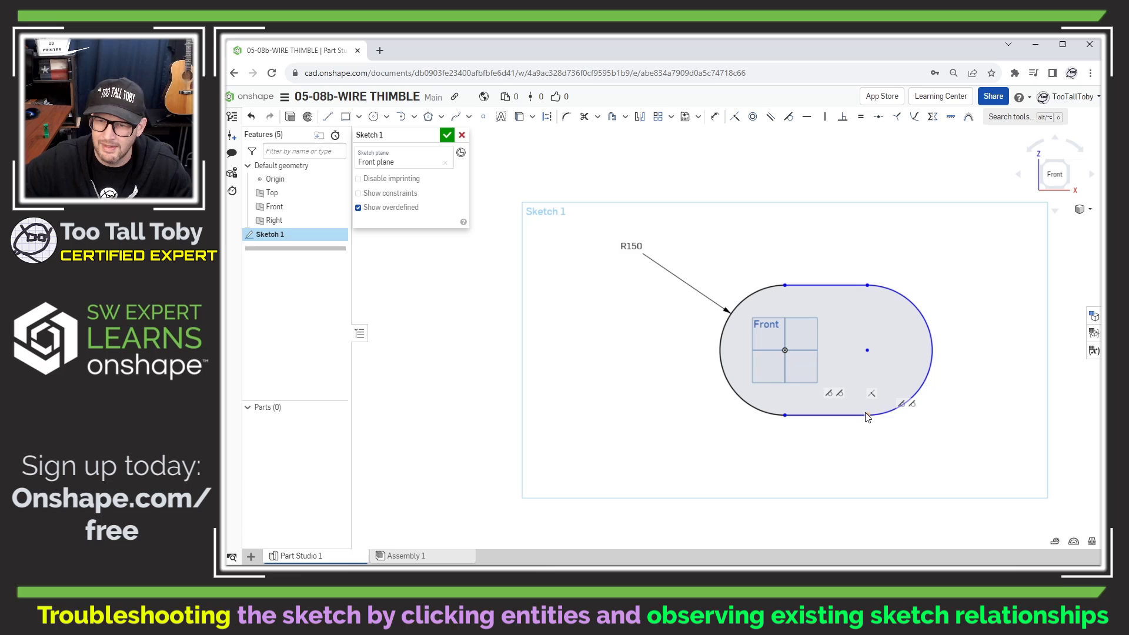
pyautogui.moveTo(877, 403); pyautogui.dragTo(882, 396)
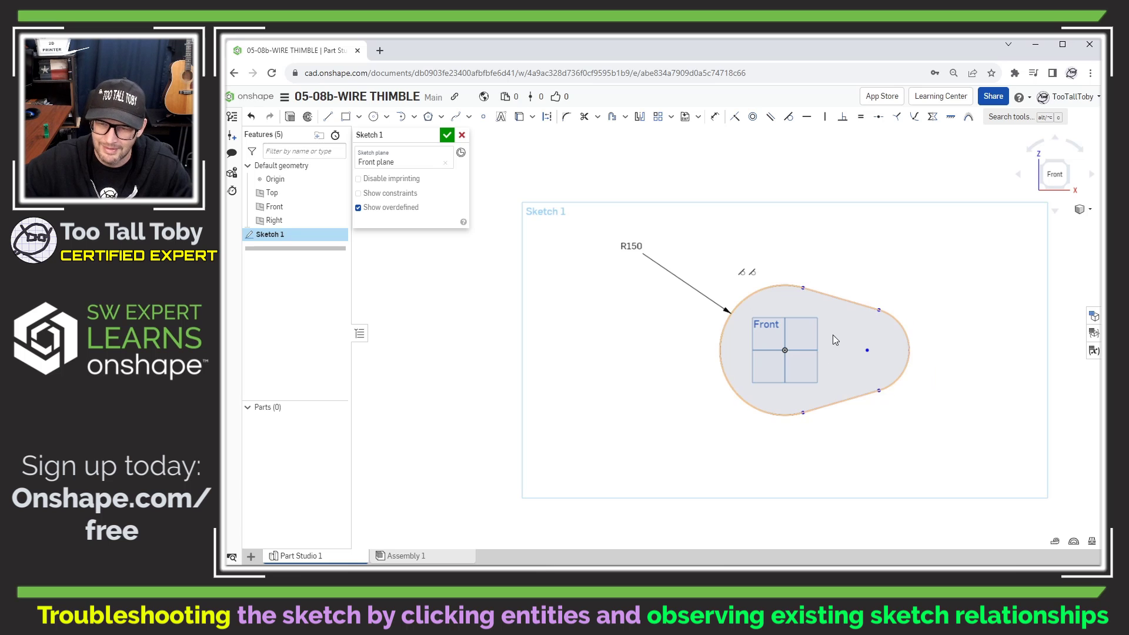
pyautogui.click(802, 412)
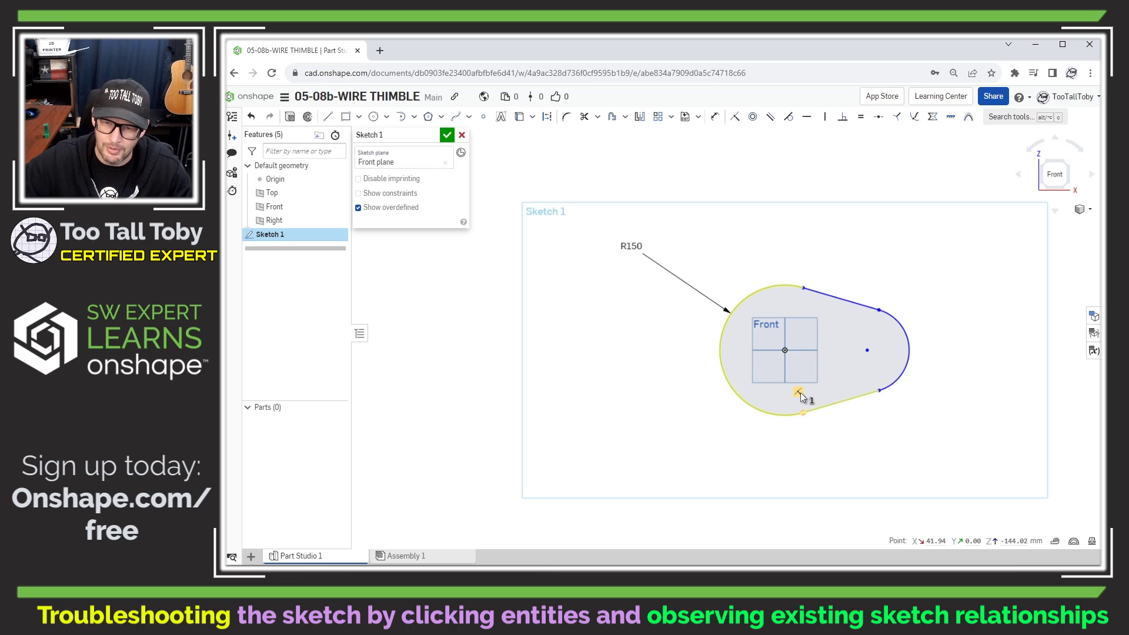
pyautogui.click(802, 287)
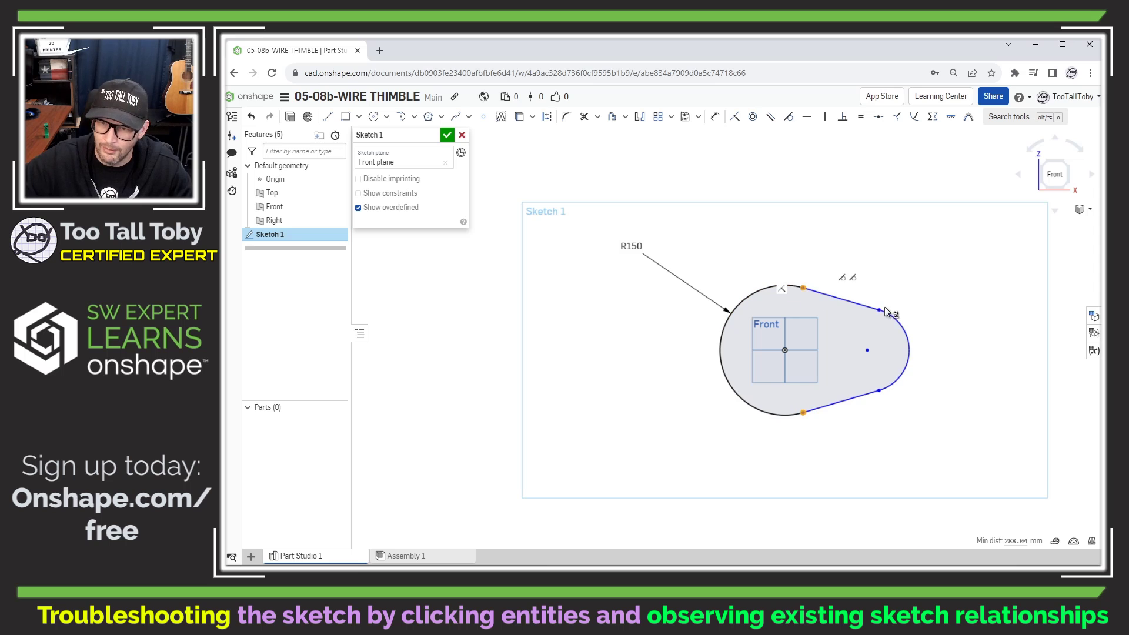
pyautogui.click(938, 445)
# Dimension the right arc R65 and the distance between the two arc centres 290
pyautogui.press('s')
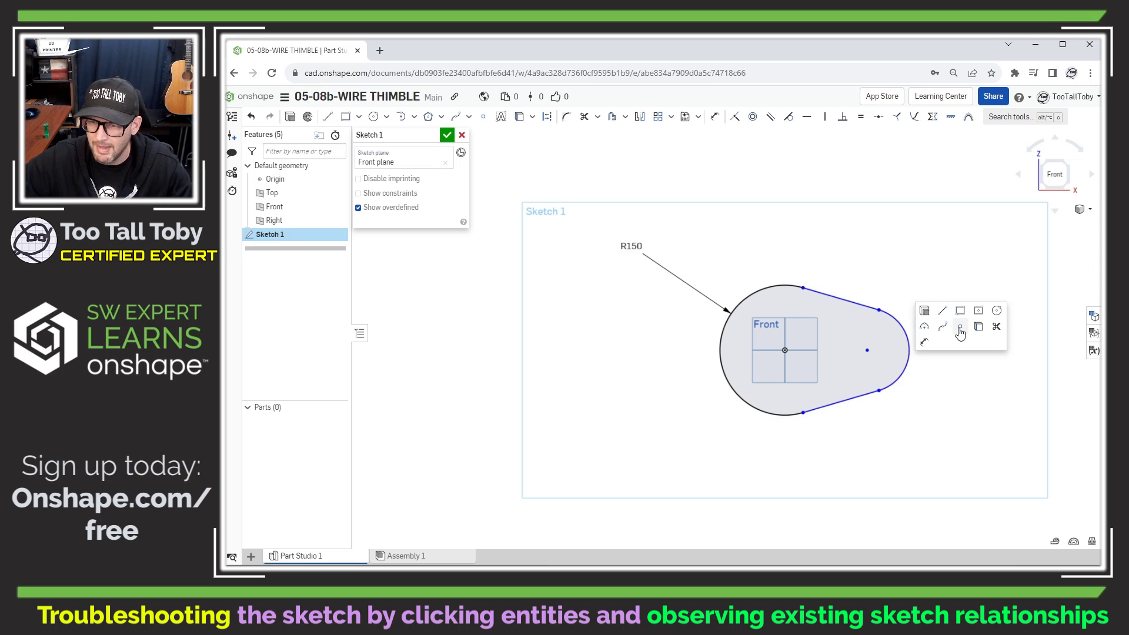
pyautogui.click(923, 341)
pyautogui.click(908, 340)
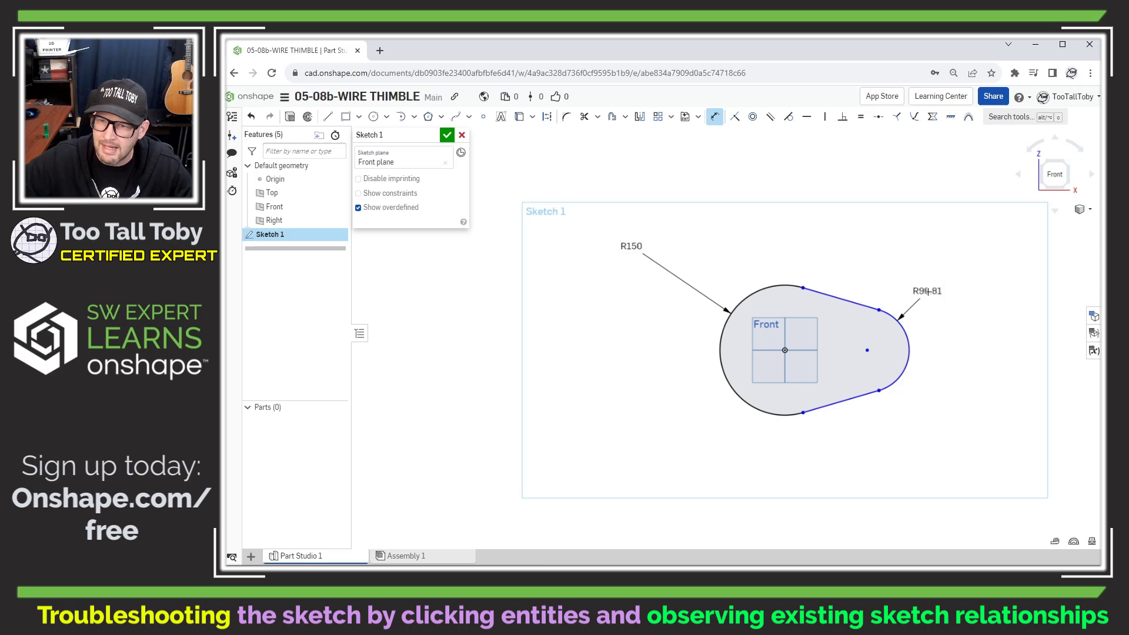
pyautogui.click(940, 287)
pyautogui.write('65')
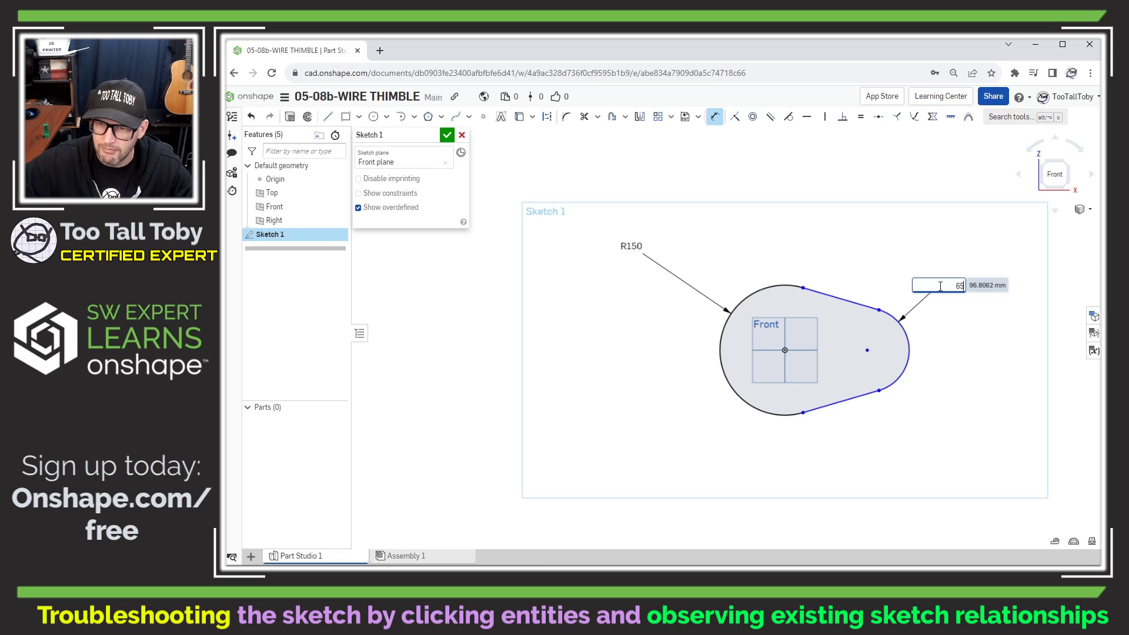
pyautogui.press('Return')
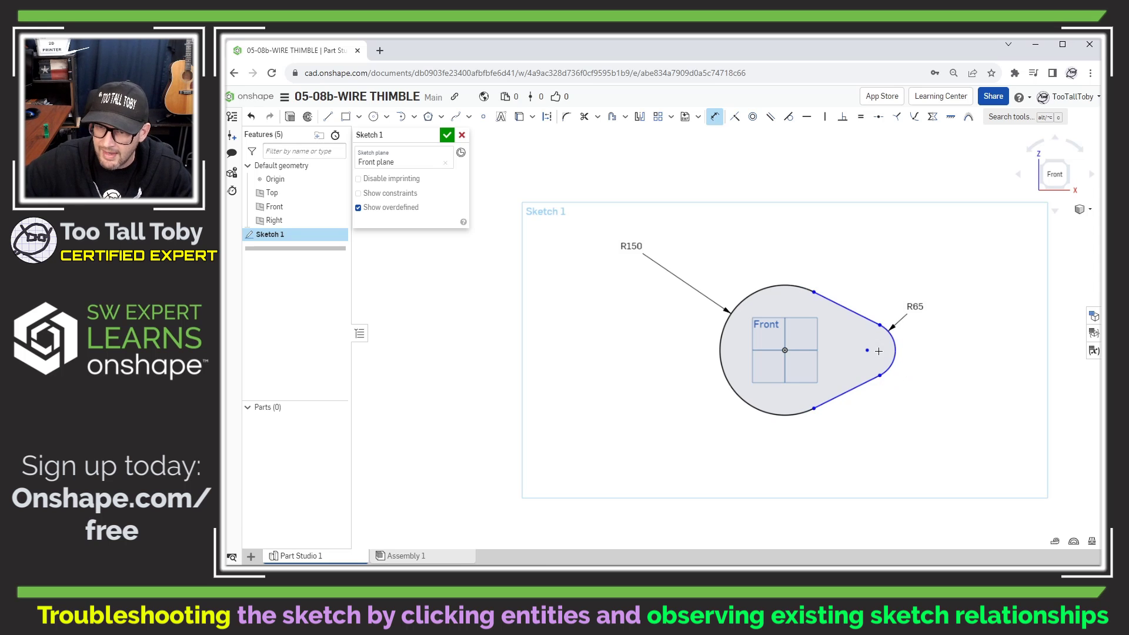
pyautogui.click(869, 351)
pyautogui.click(829, 240)
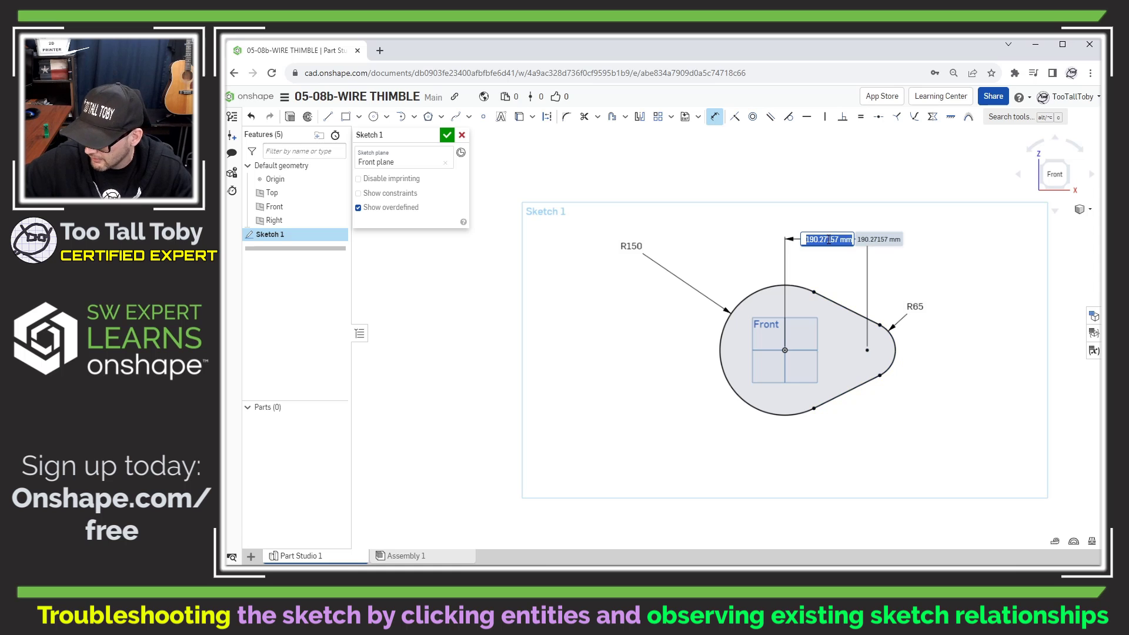
pyautogui.write('290')
pyautogui.press('Return')
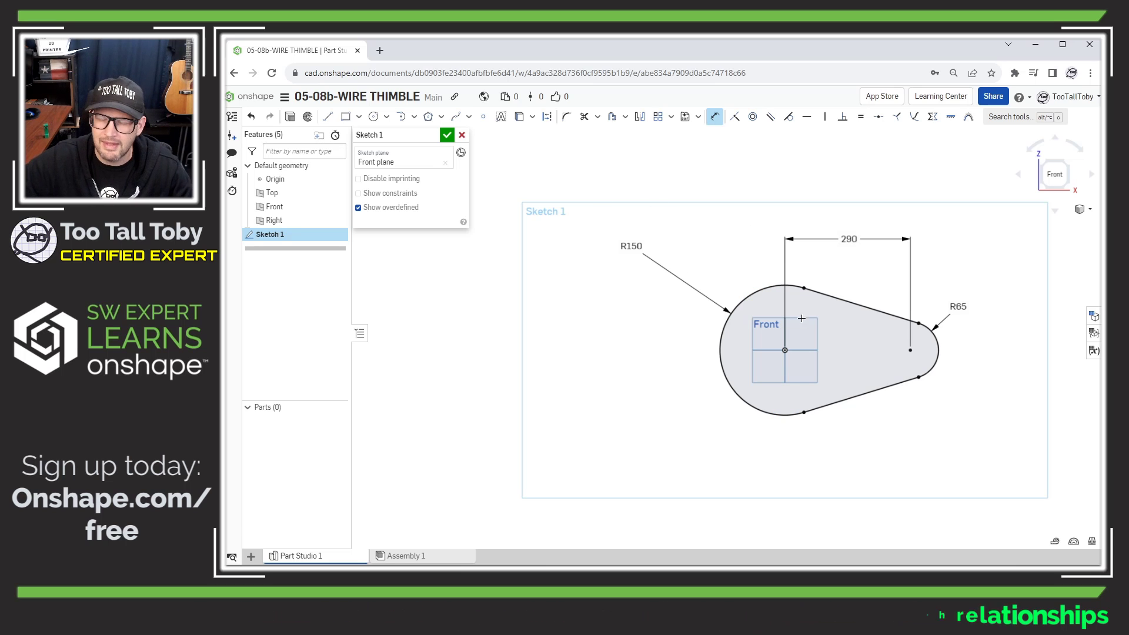
# Extrude the teardrop sketch 180 mm symmetrically as a new solid part
pyautogui.press('s')
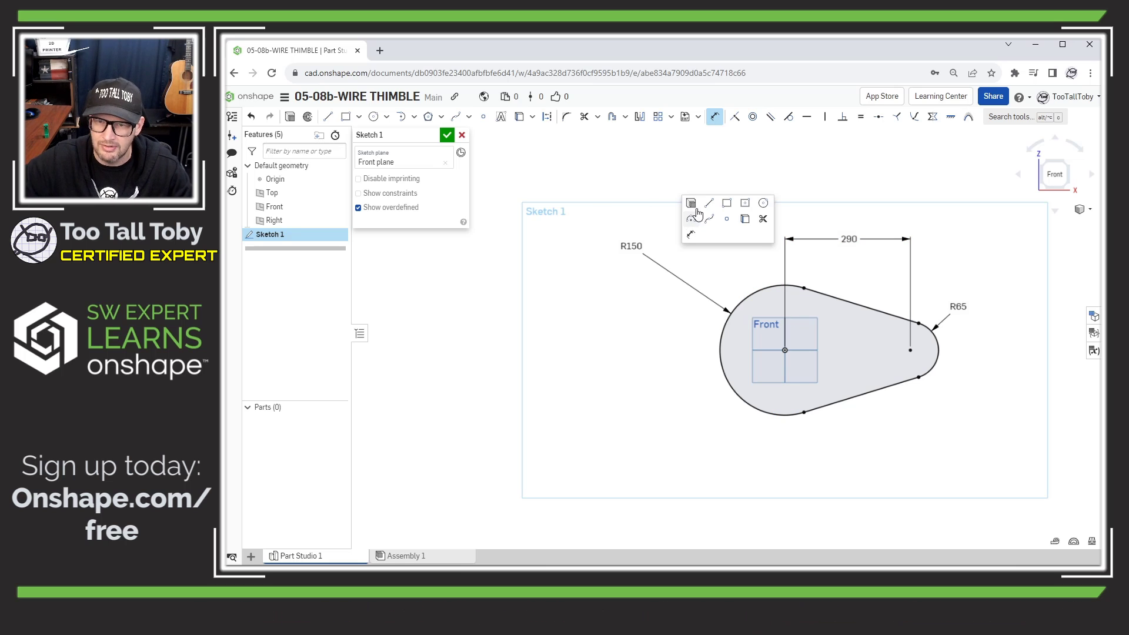
pyautogui.click(693, 201)
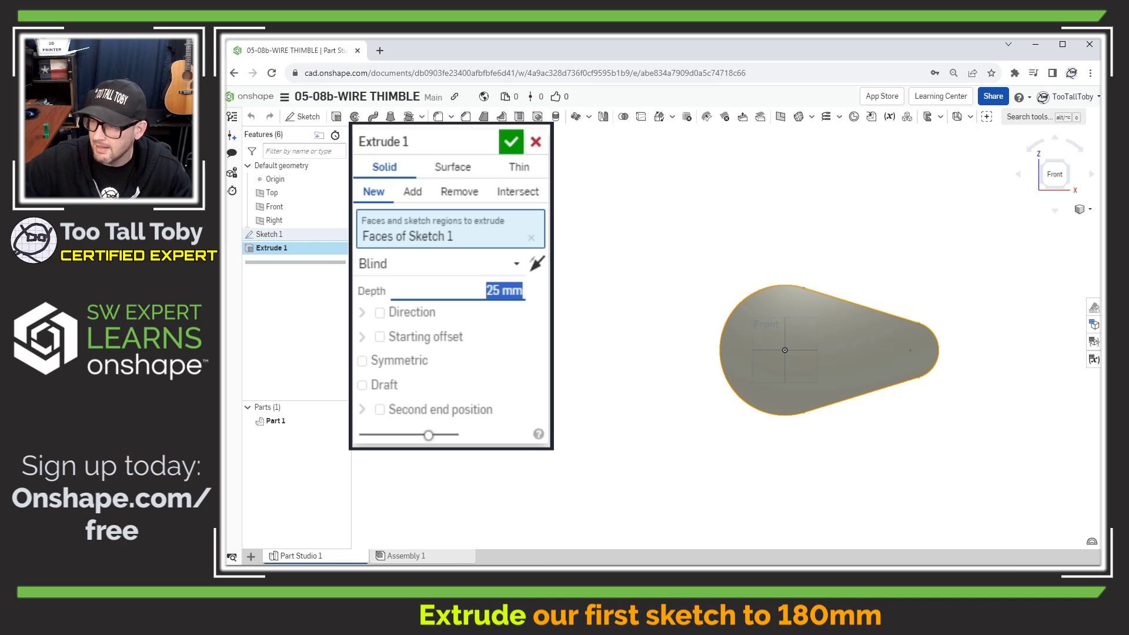
pyautogui.write('18')
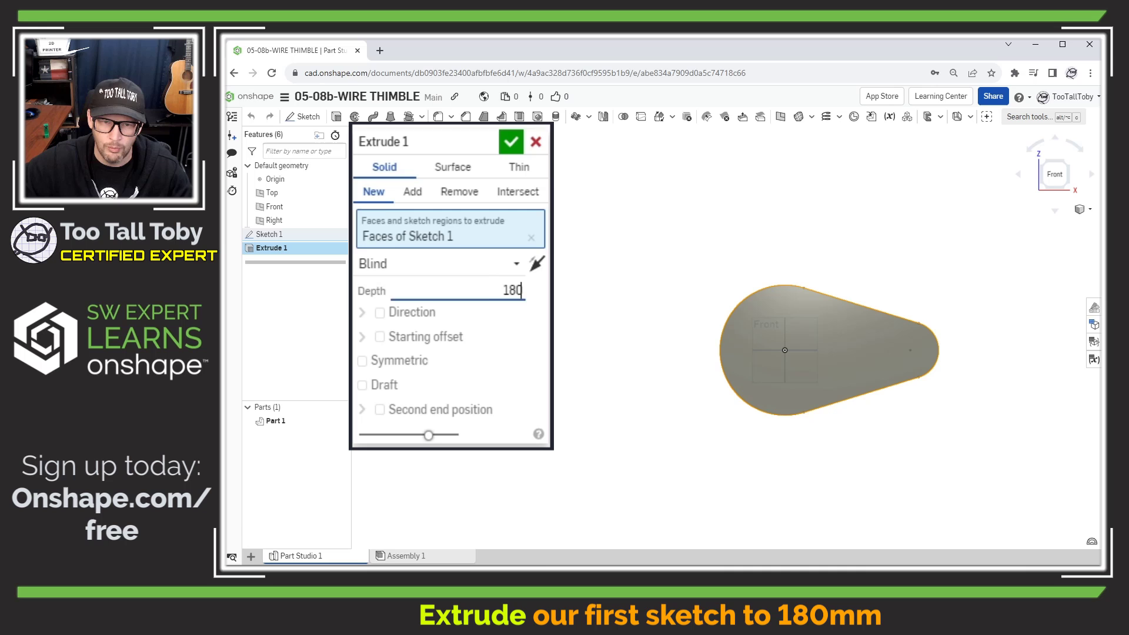
pyautogui.write('0')
pyautogui.press('Return')
pyautogui.click(363, 361)
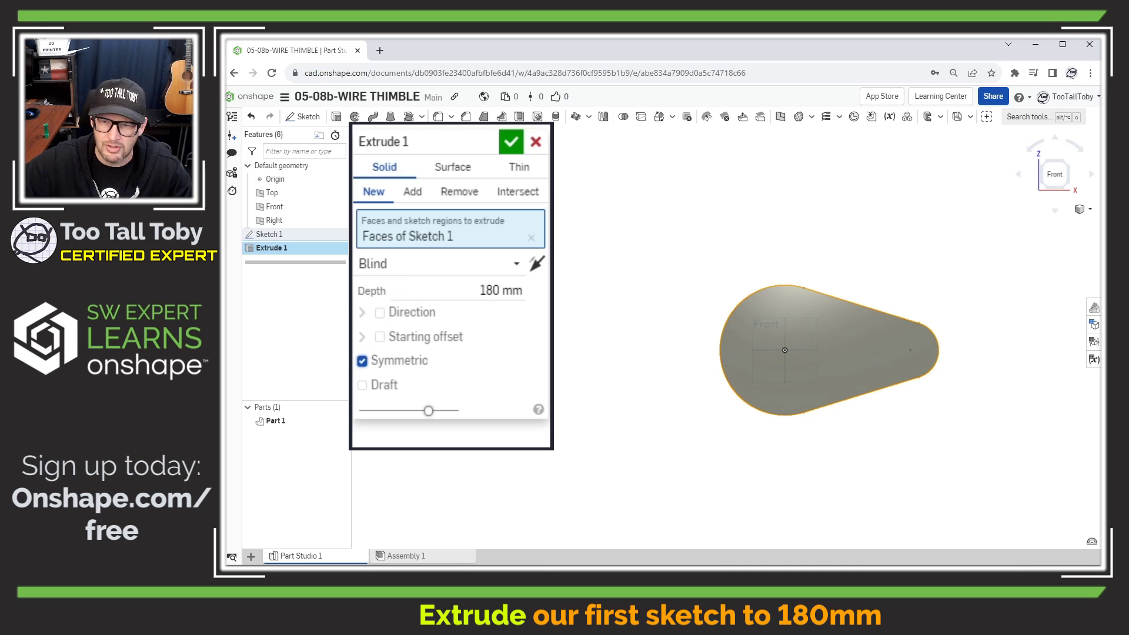
pyautogui.moveTo(839, 220); pyautogui.dragTo(816, 368, button='right')
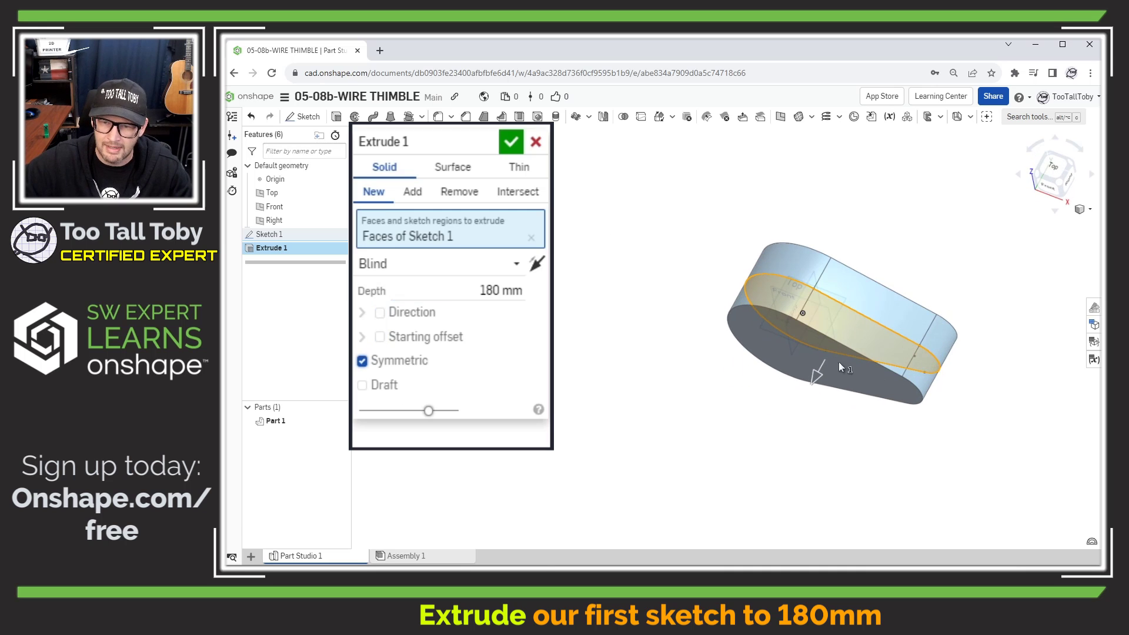
pyautogui.click(510, 141)
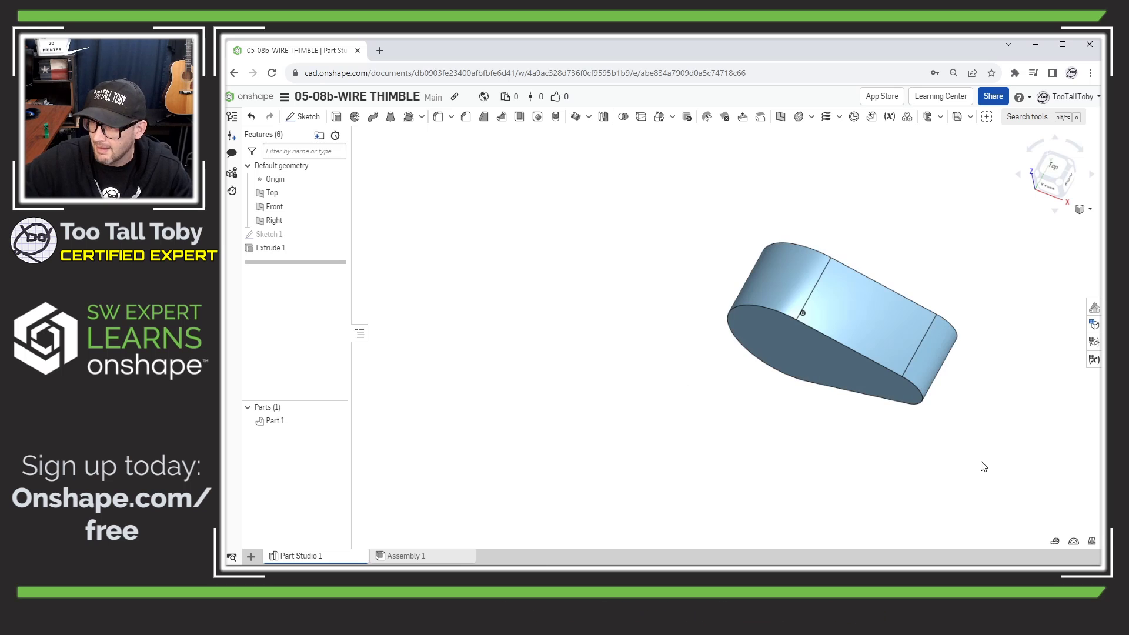
# Sketch a Ø120 circle on the part's flat end face
pyautogui.click(775, 347)
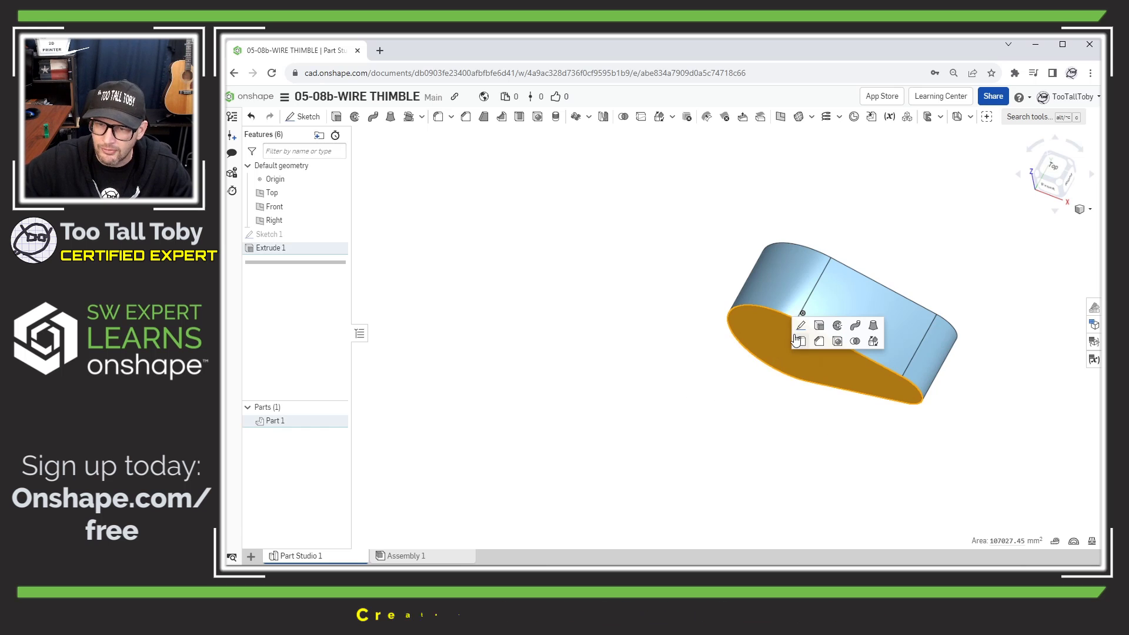
pyautogui.click(802, 326)
pyautogui.press('s')
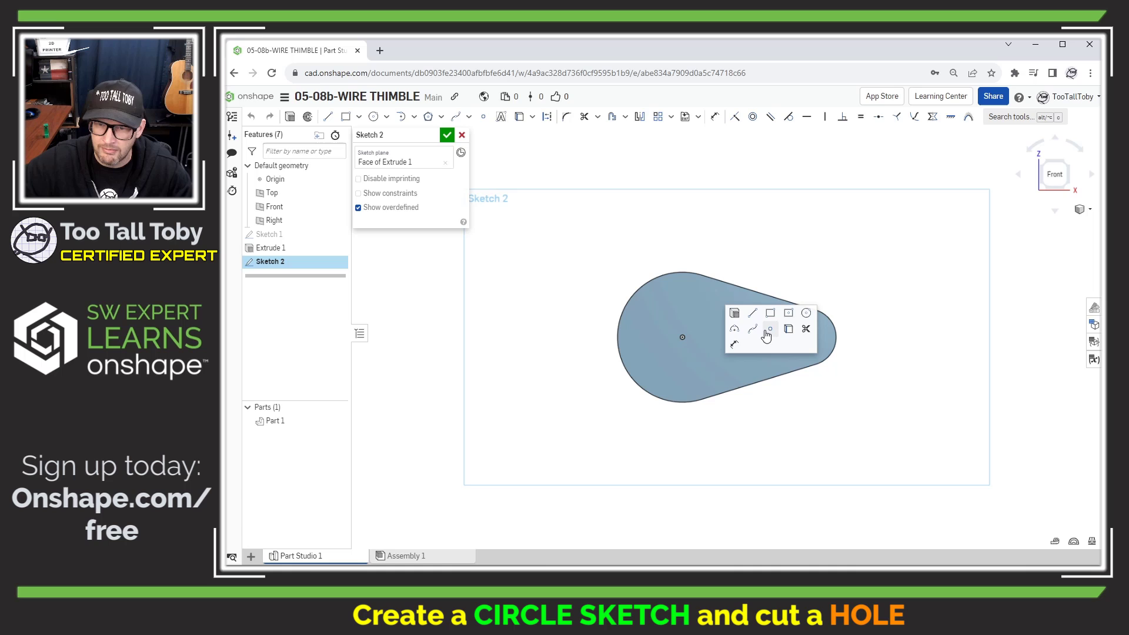
pyautogui.click(803, 315)
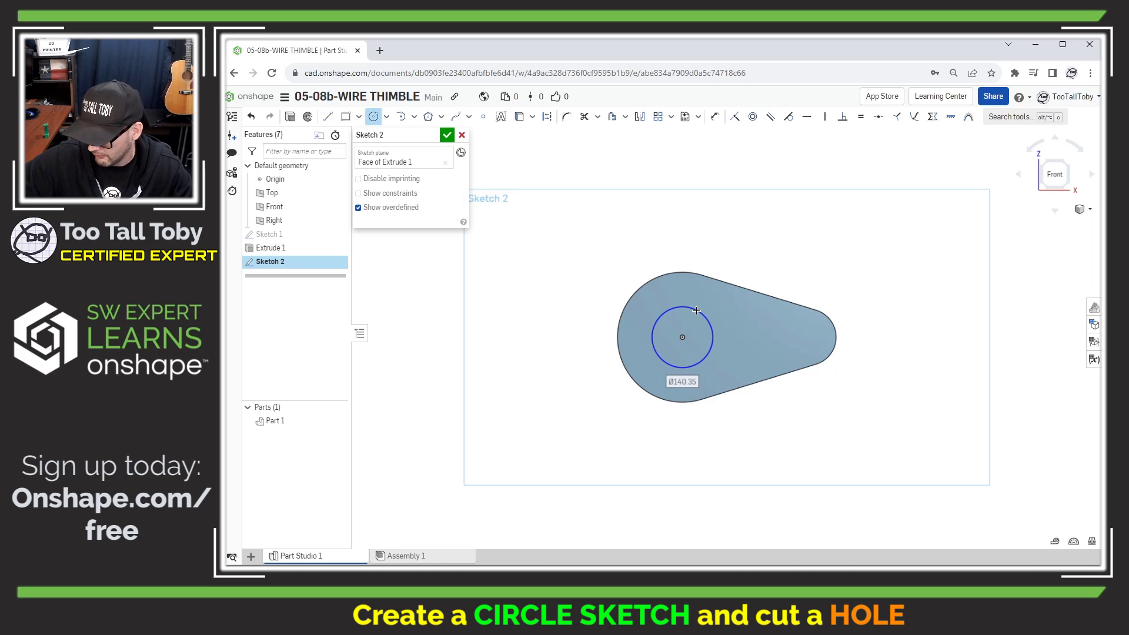
pyautogui.write('120')
pyautogui.press('Return')
# Cut the Ø120 circle through all with a Remove extrude, then select the part's front face
pyautogui.moveTo(697, 311); pyautogui.dragTo(748, 299, button='right')
pyautogui.press('s')
pyautogui.click(757, 291)
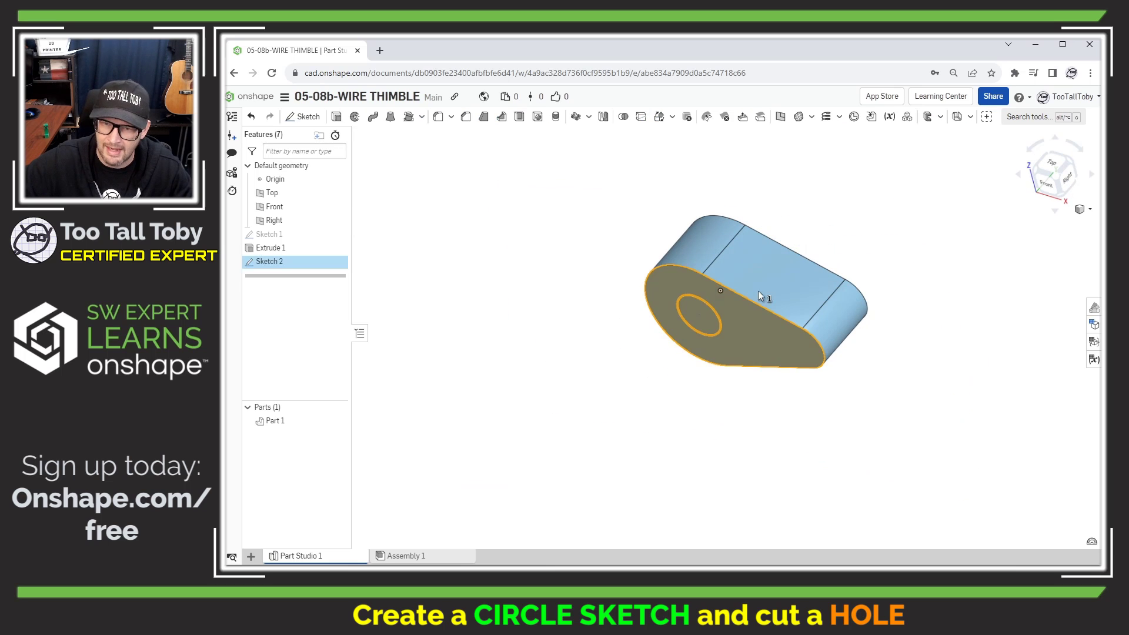
pyautogui.click(416, 165)
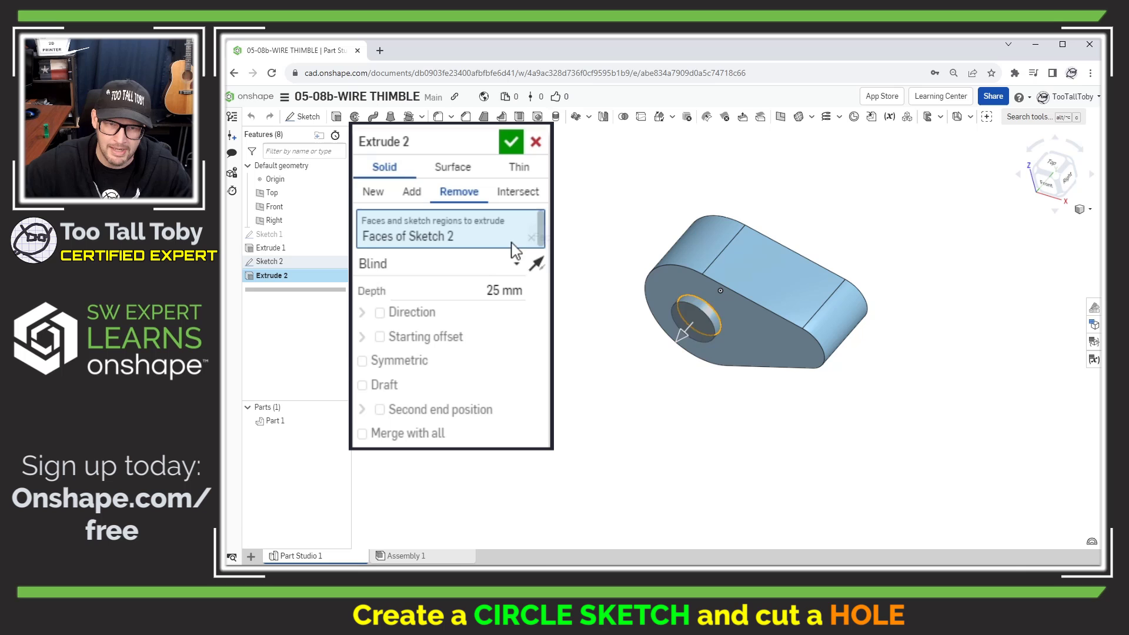
pyautogui.click(504, 271)
pyautogui.click(452, 406)
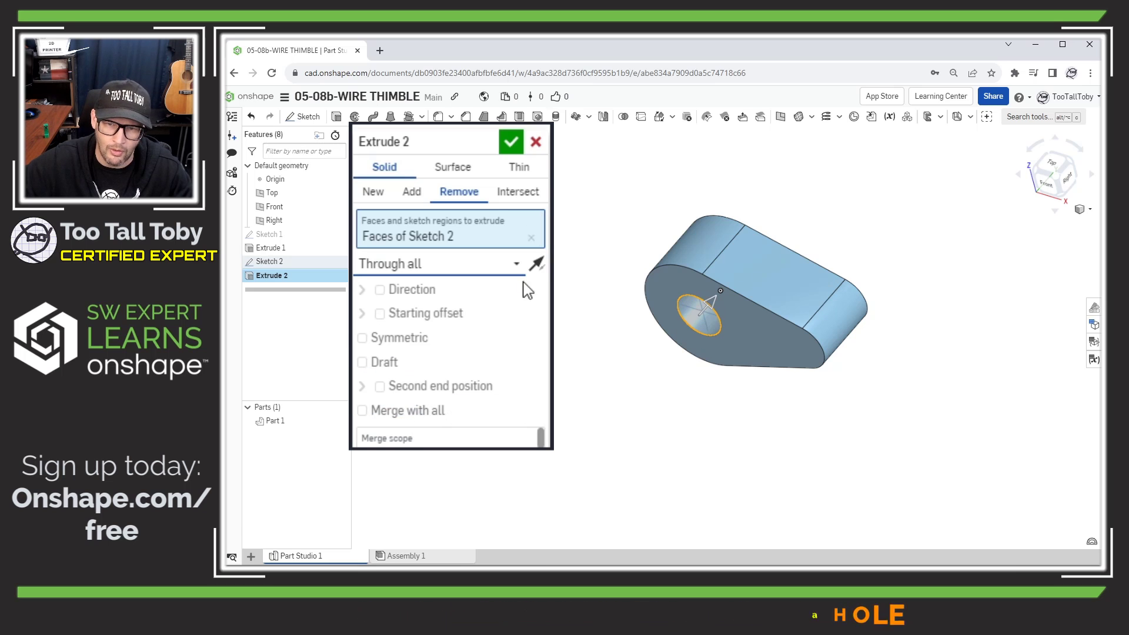
pyautogui.click(513, 150)
pyautogui.moveTo(552, 320); pyautogui.dragTo(594, 321, button='right')
pyautogui.click(766, 318)
# Start Sketch 3 on the front face and draw a line, tangent arc tip and second line
pyautogui.press('s')
pyautogui.click(791, 297)
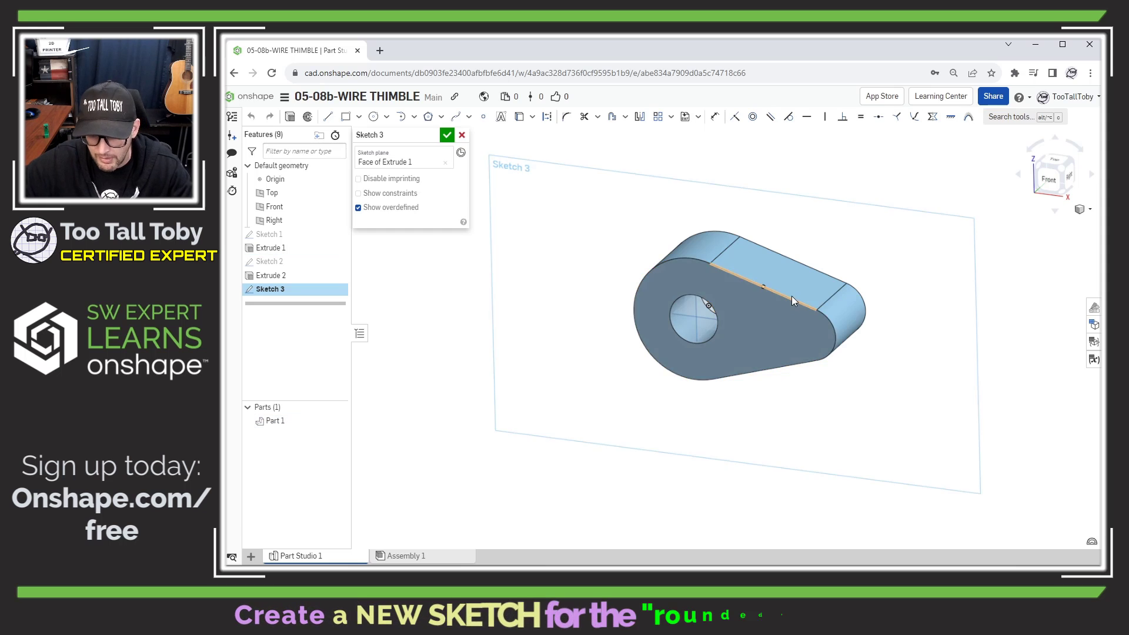
pyautogui.press('s')
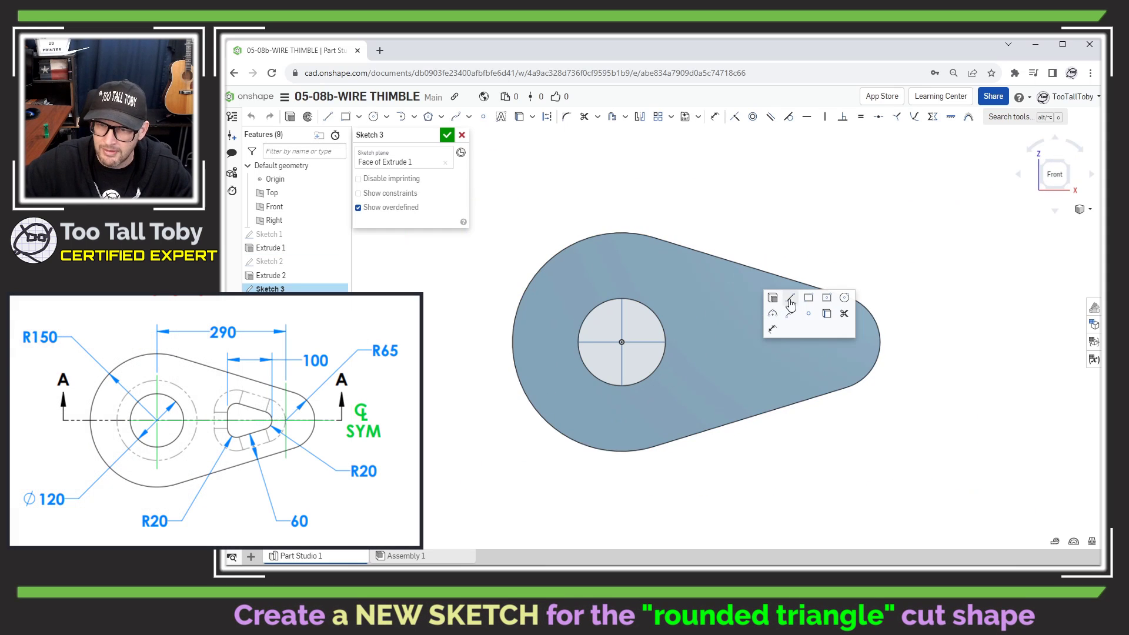
pyautogui.click(783, 300)
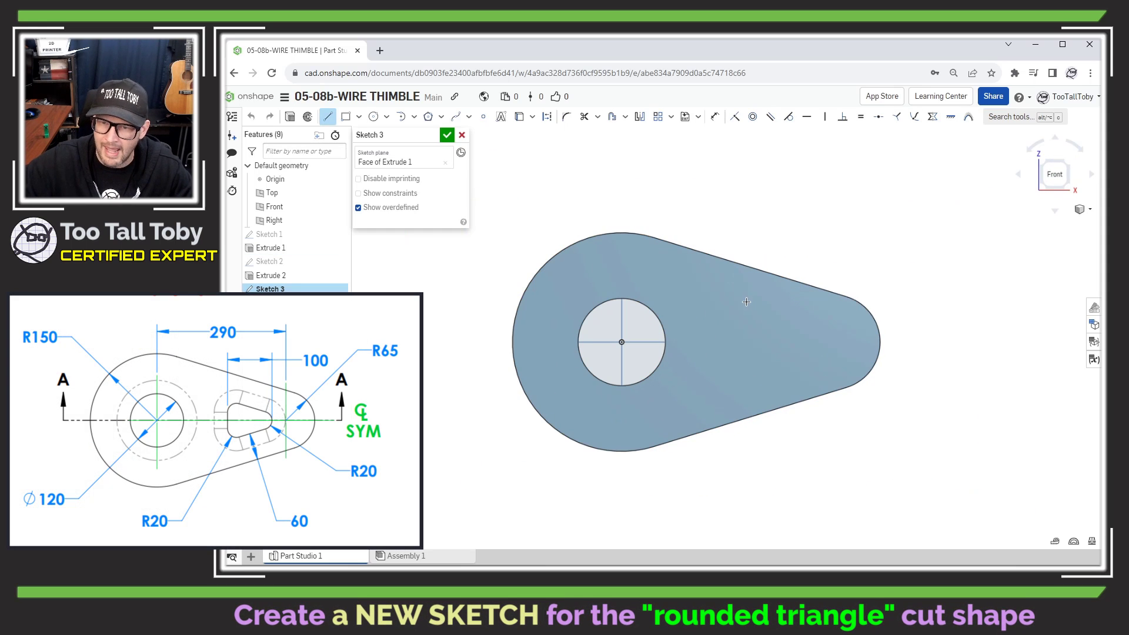
pyautogui.click(809, 321)
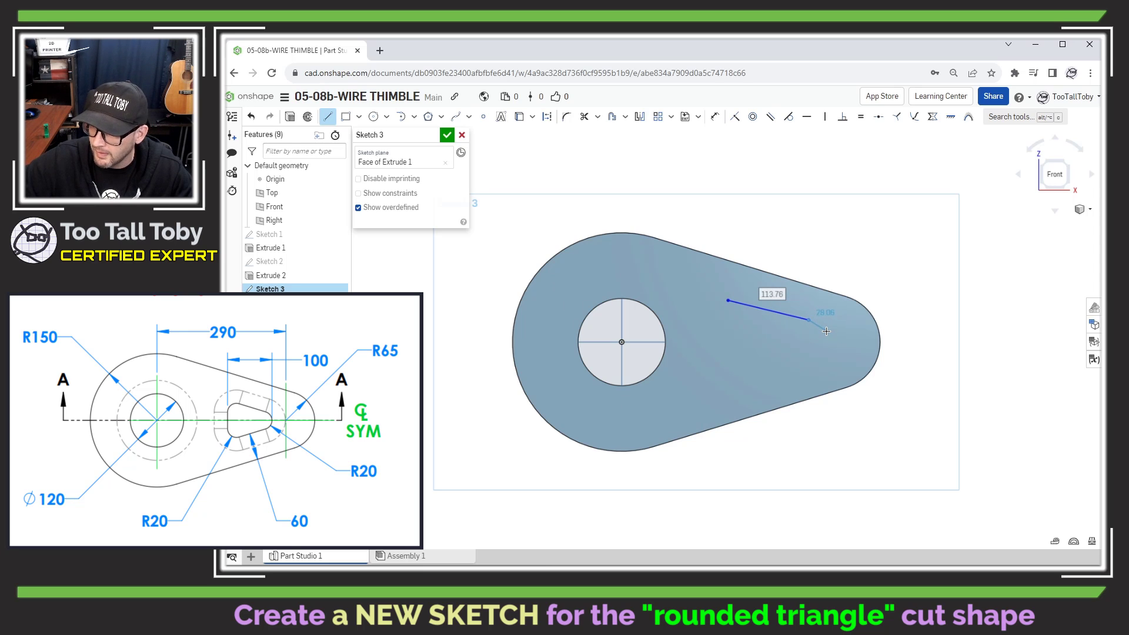
pyautogui.press('t')
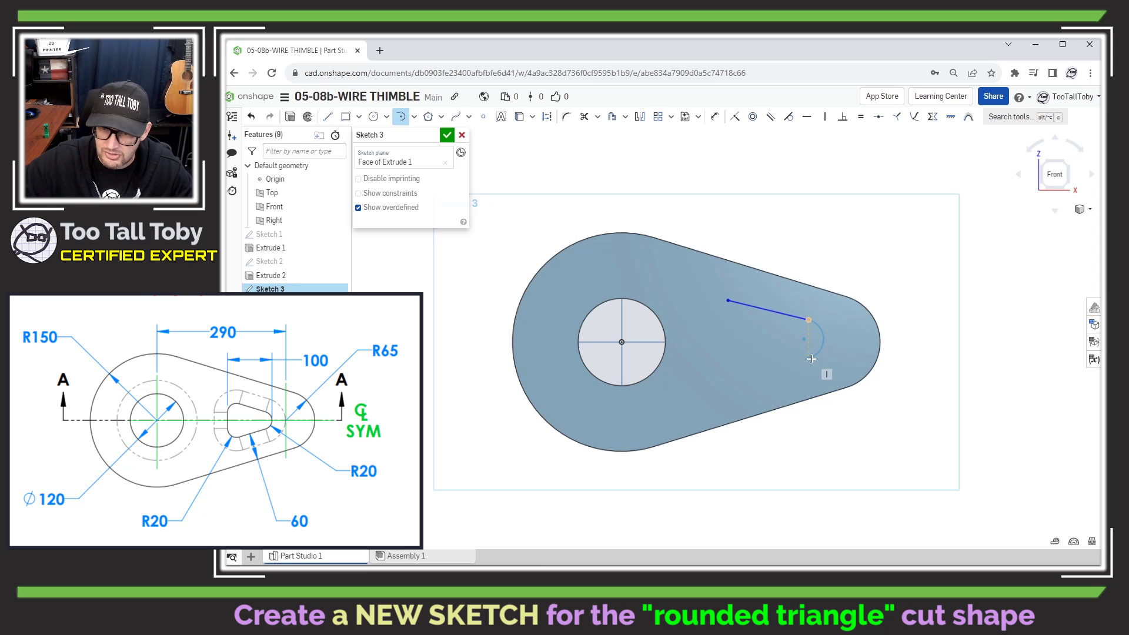
pyautogui.click(813, 359)
pyautogui.press('l')
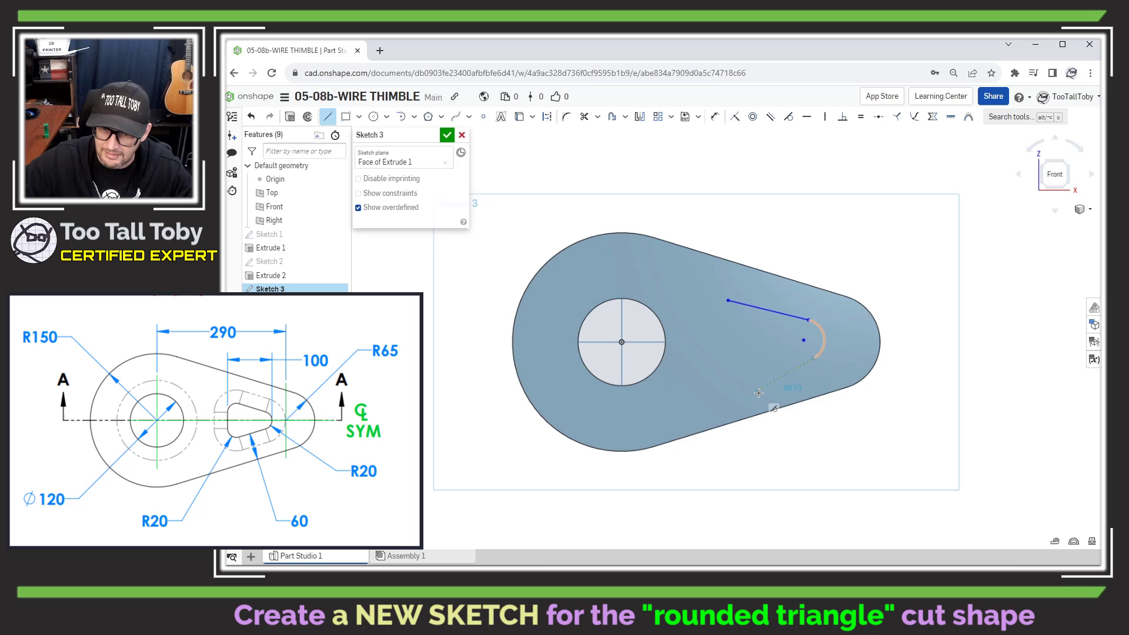
pyautogui.click(757, 390)
pyautogui.press('Escape')
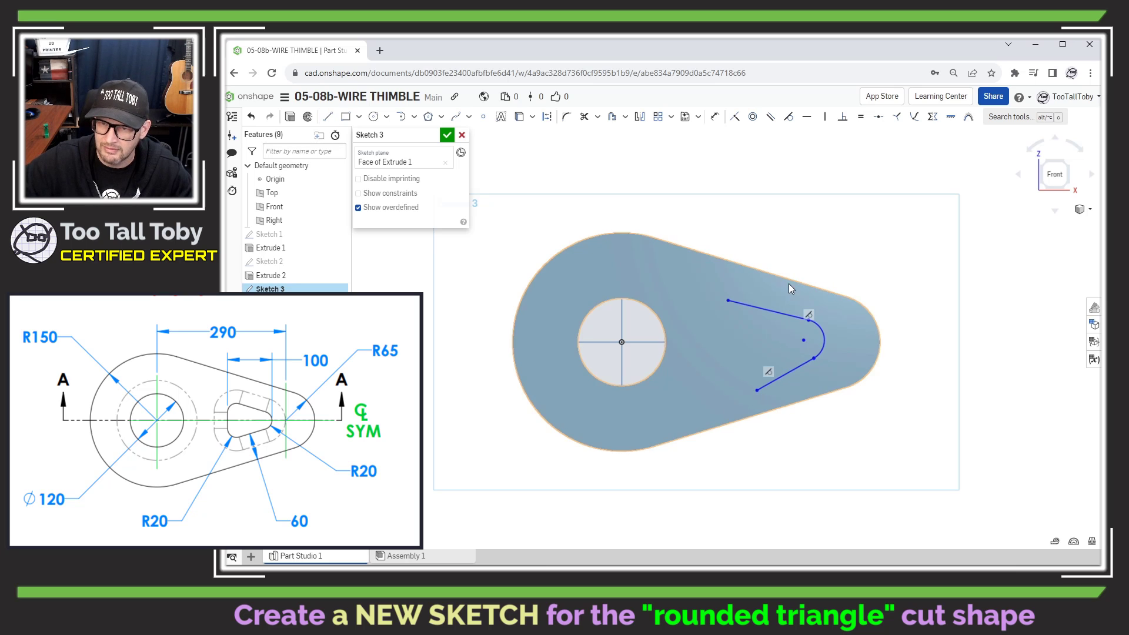
# Make both lines parallel to the part's top and bottom edges and level the tip centre with the hole centre
pyautogui.click(790, 279)
pyautogui.click(774, 312)
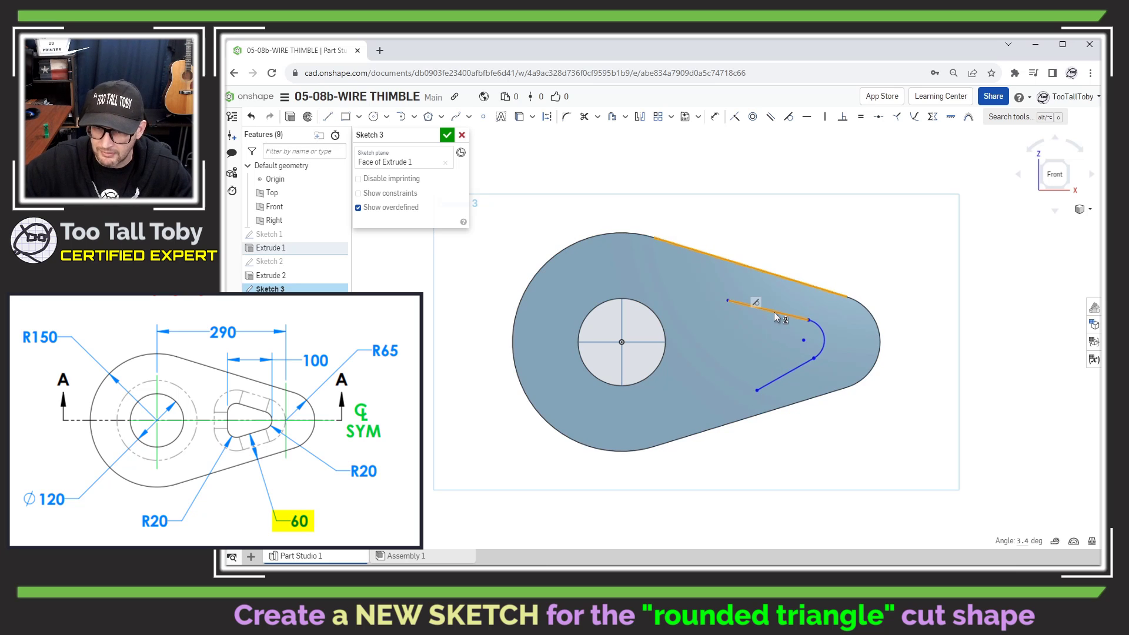
pyautogui.click(772, 125)
pyautogui.click(791, 405)
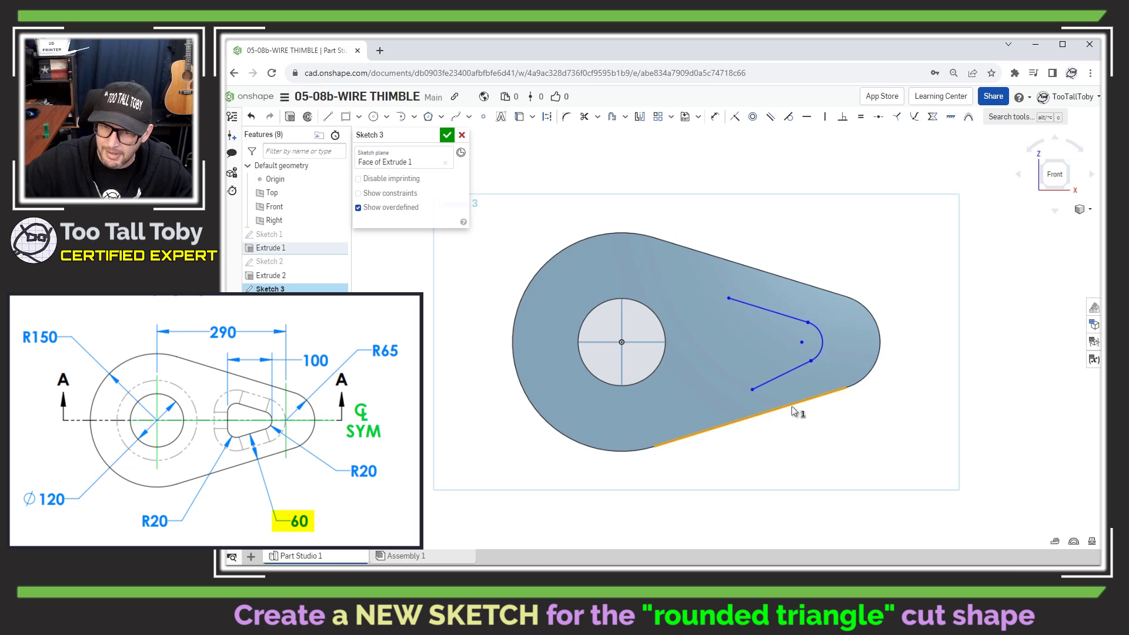
pyautogui.click(782, 376)
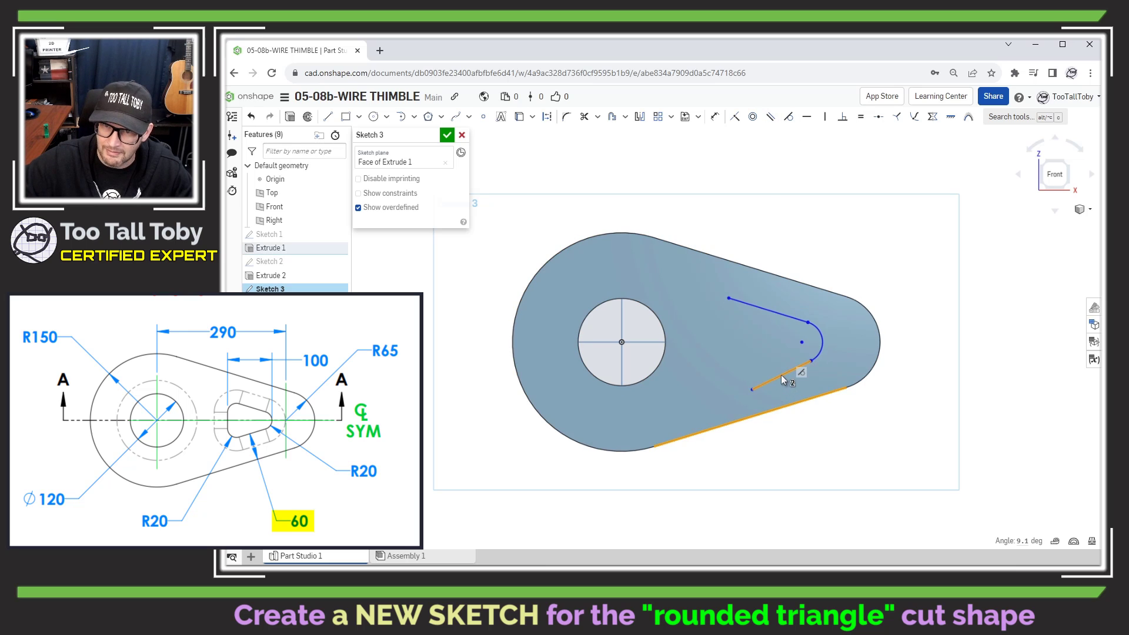
pyautogui.click(770, 121)
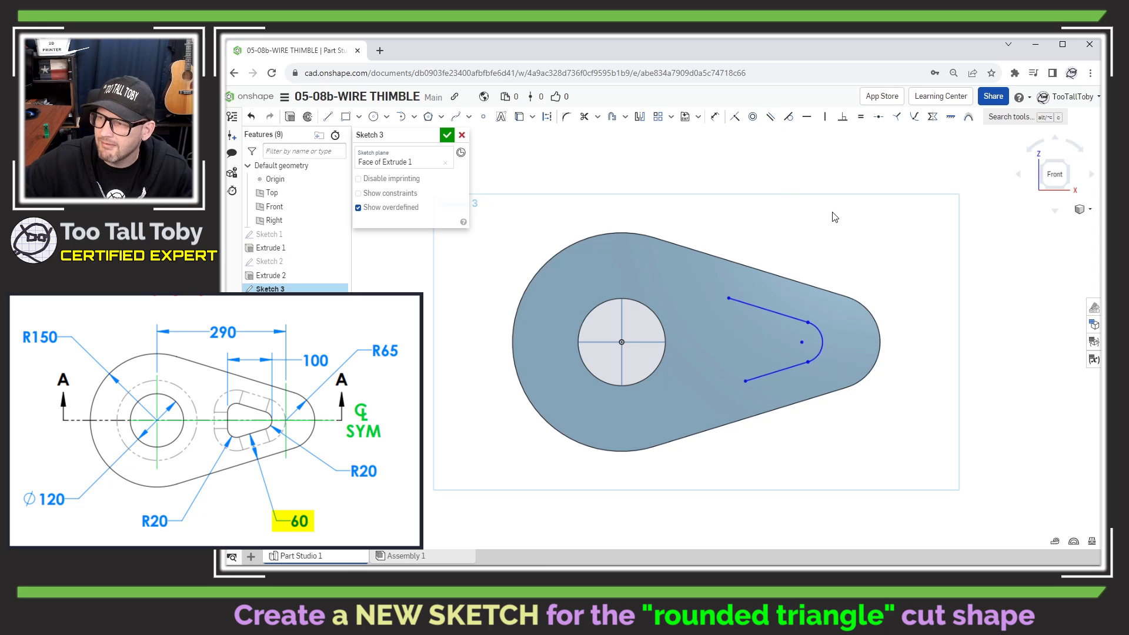
pyautogui.click(621, 342)
pyautogui.click(801, 343)
pyautogui.press('h')
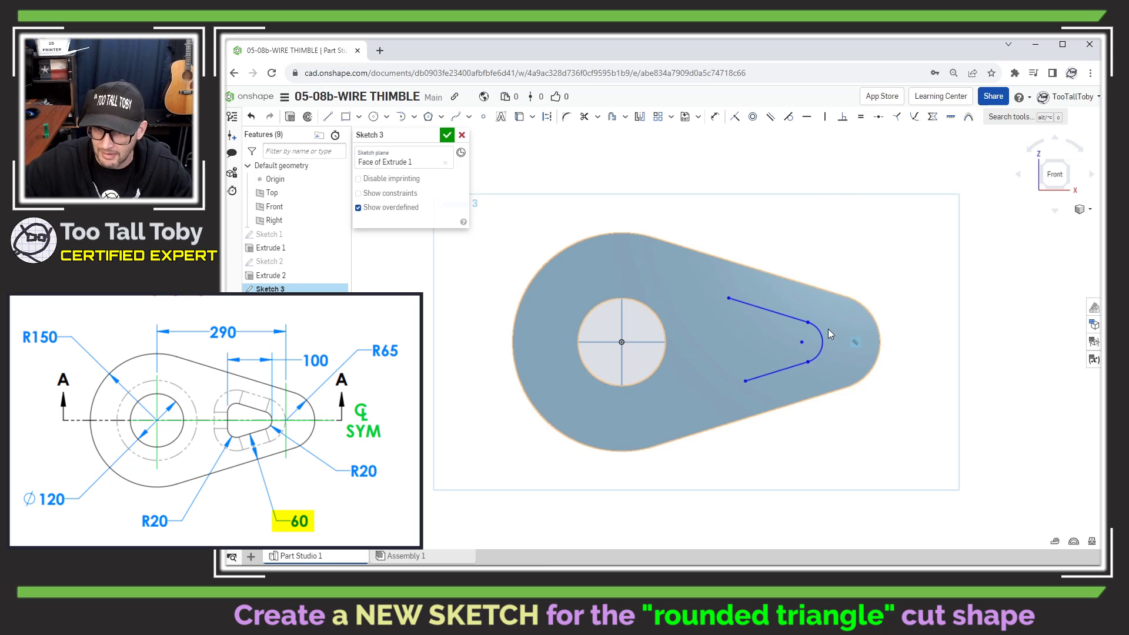
# Dimension the lower sketch line 60 mm from the part's bottom edge
pyautogui.rightClick(825, 378)
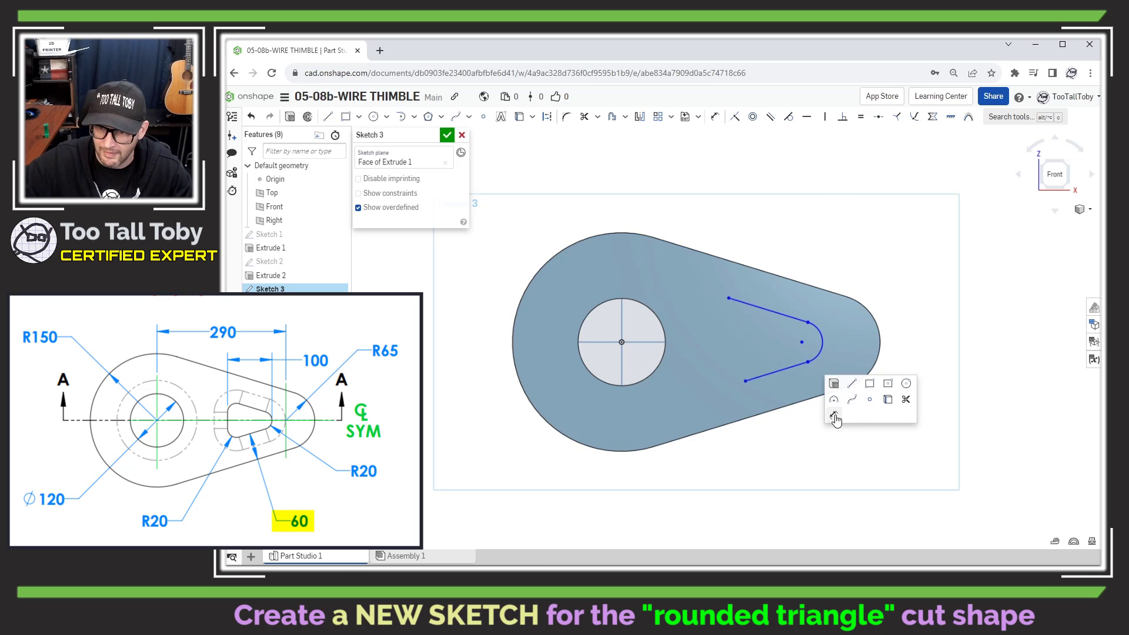
pyautogui.click(834, 414)
pyautogui.click(795, 404)
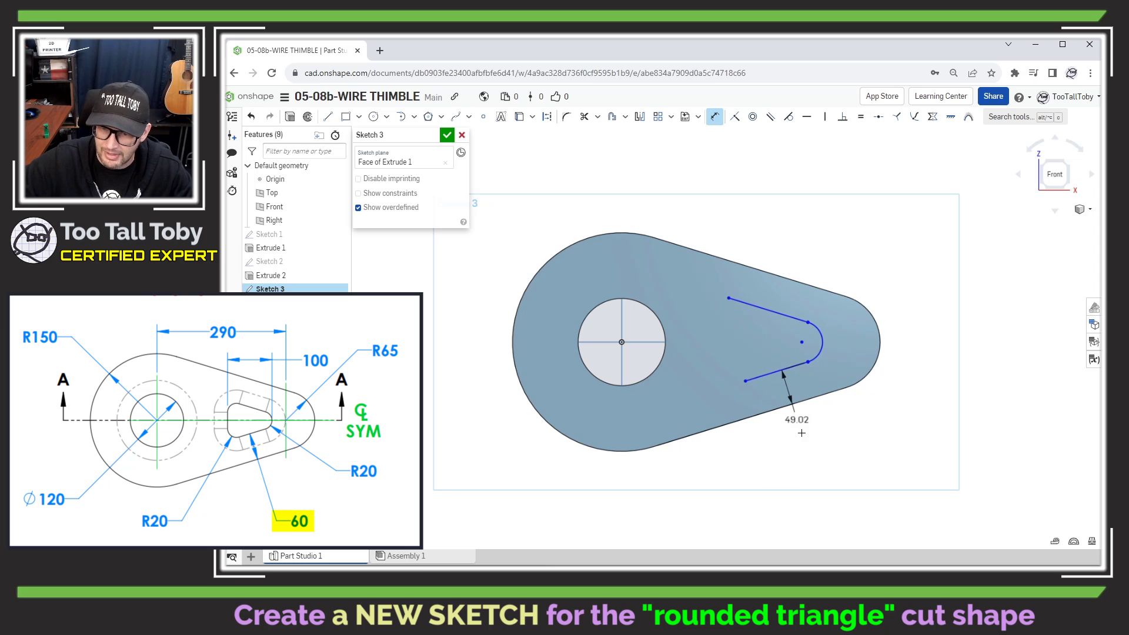
pyautogui.click(805, 442)
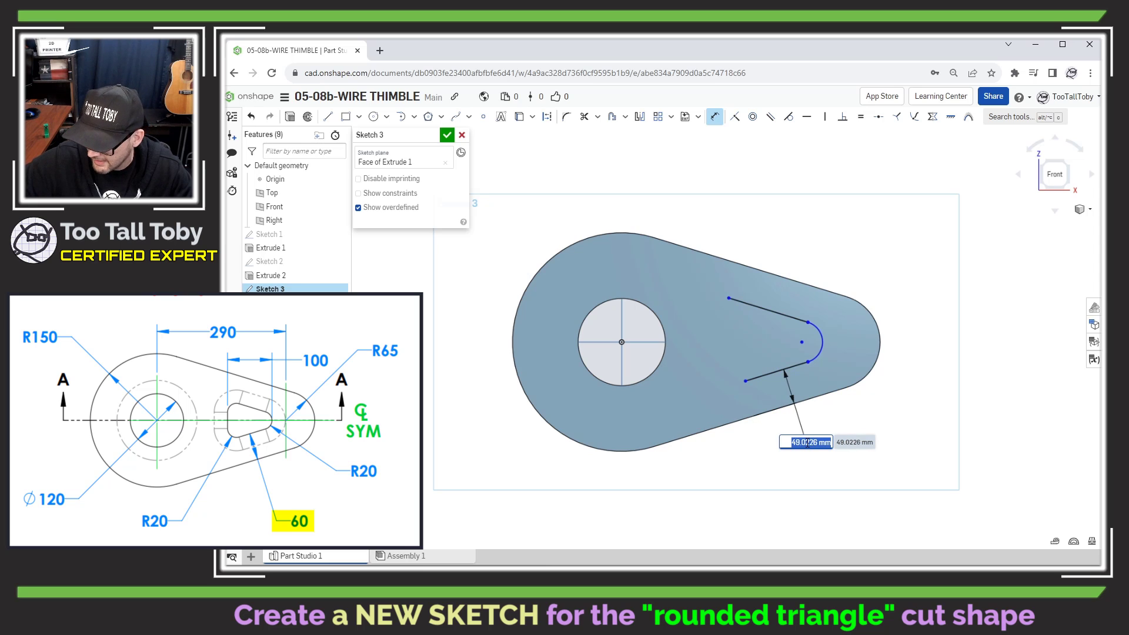
pyautogui.write('60')
pyautogui.press('Return')
# Give the rounded tip an R20 radius, reposition its label, and adjust the lower line's end
pyautogui.scroll(5, 822, 336)
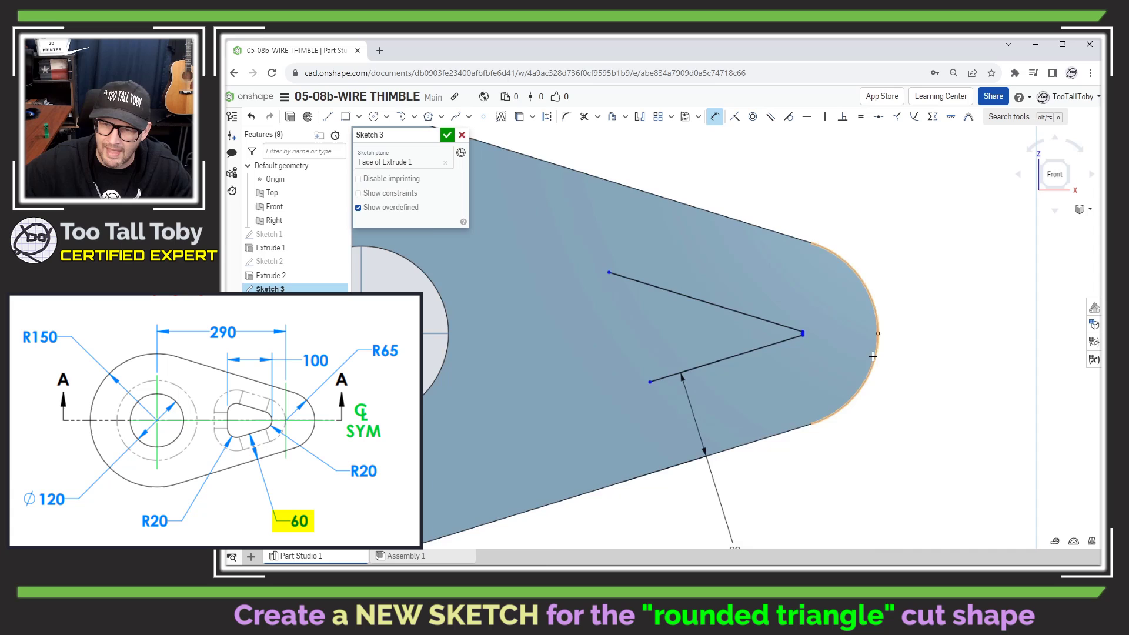
pyautogui.scroll(2, 764, 312)
pyautogui.click(719, 311)
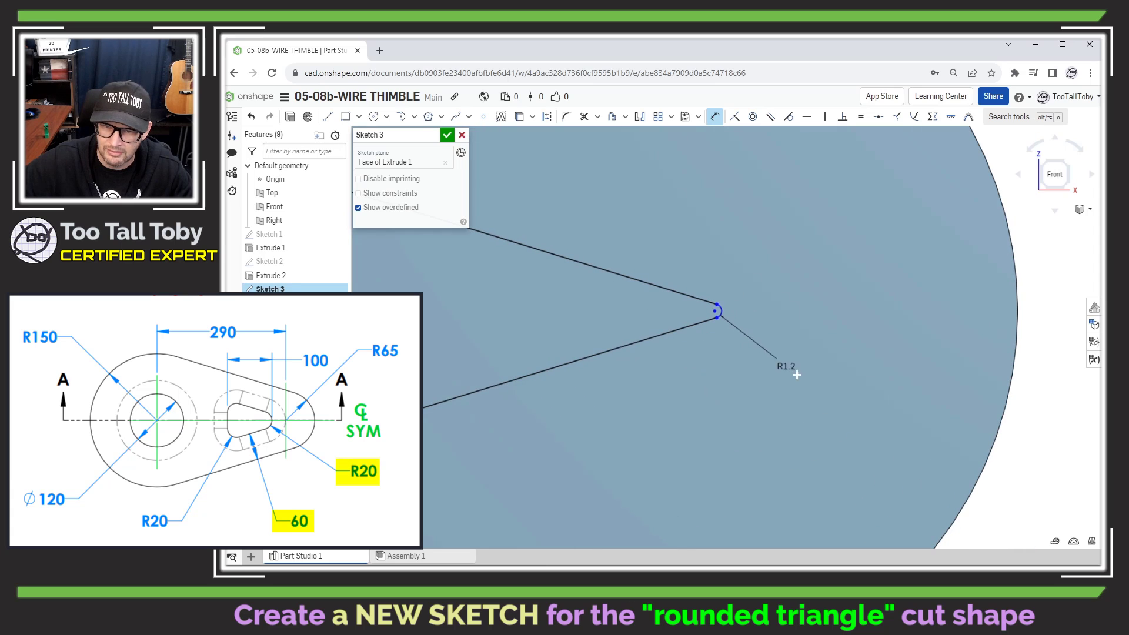
pyautogui.click(812, 387)
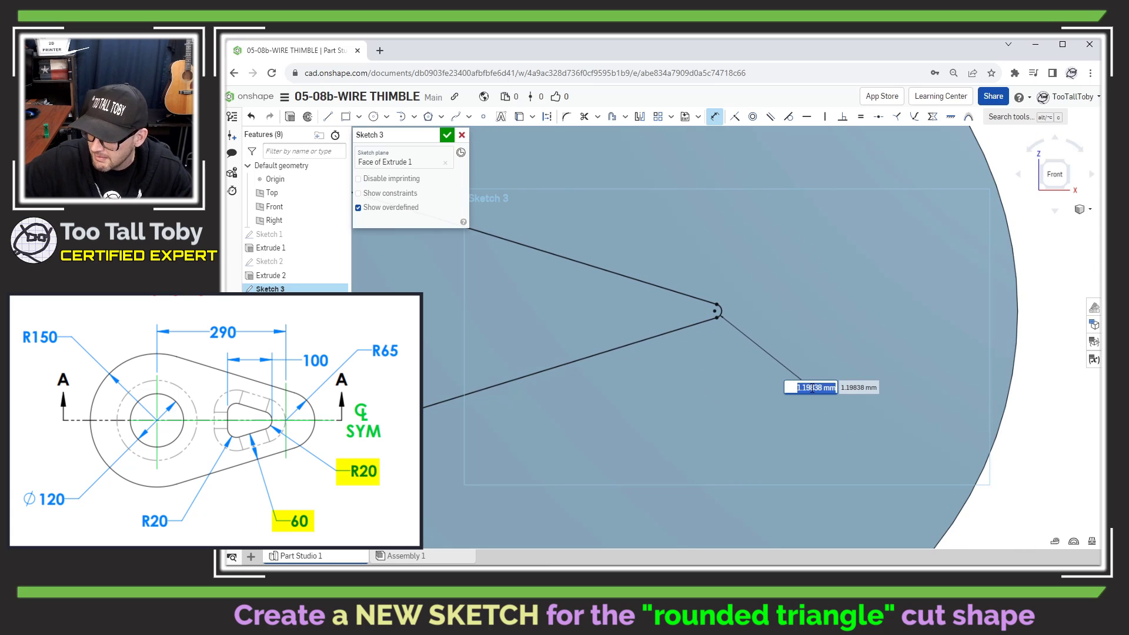
pyautogui.write('20')
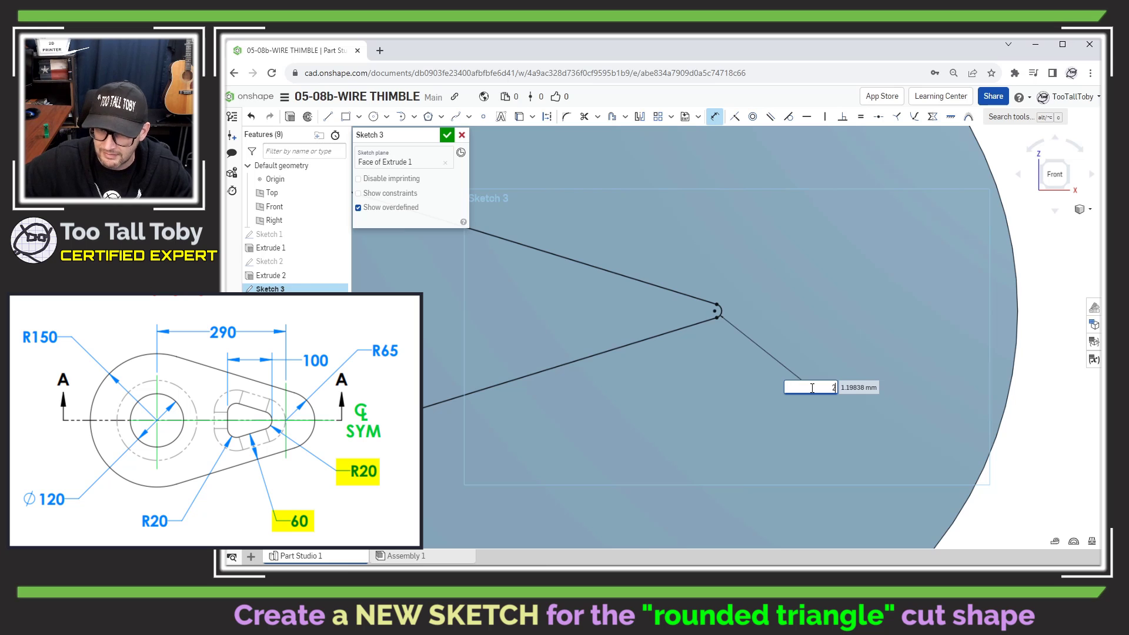
pyautogui.press('Return')
pyautogui.scroll(-5, 596, 403)
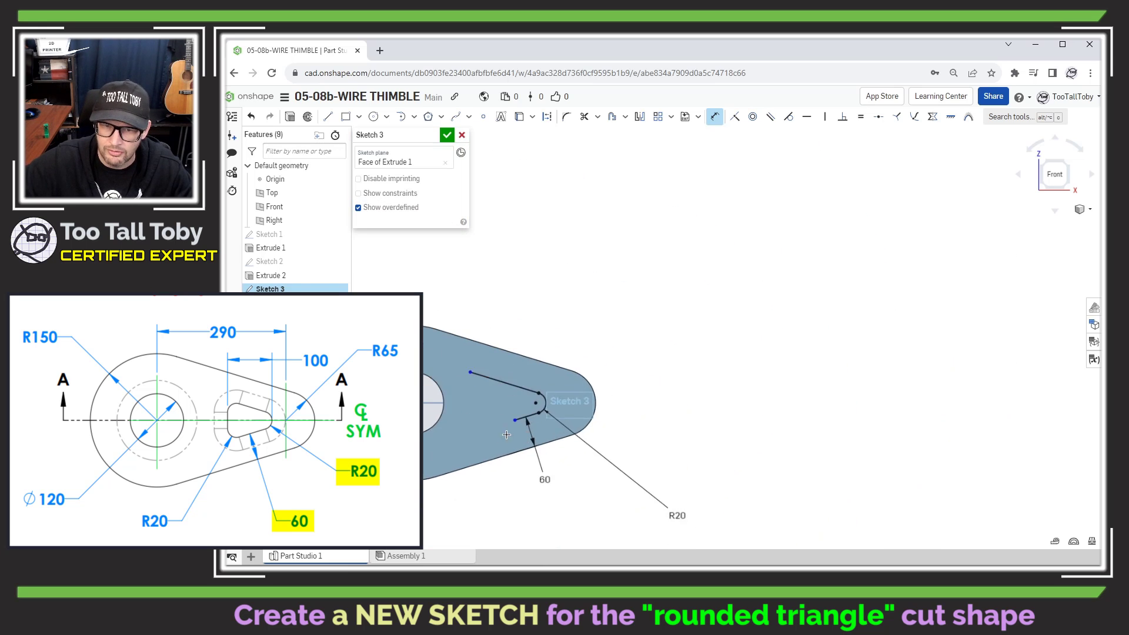
pyautogui.moveTo(701, 511); pyautogui.dragTo(643, 463)
pyautogui.press('f')
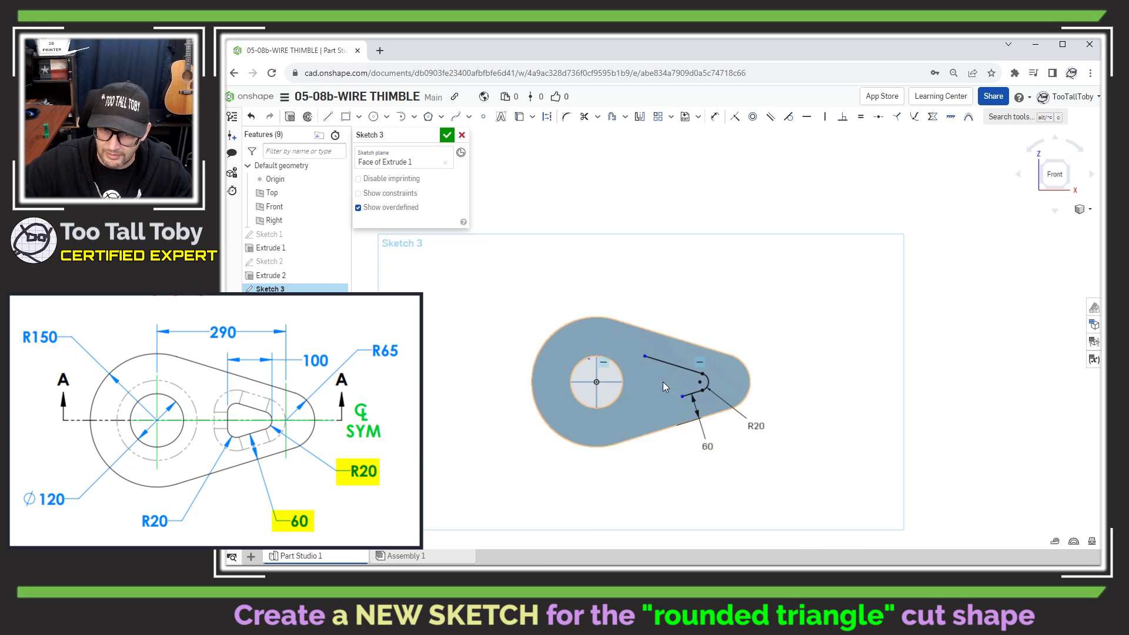
pyautogui.scroll(5, 664, 384)
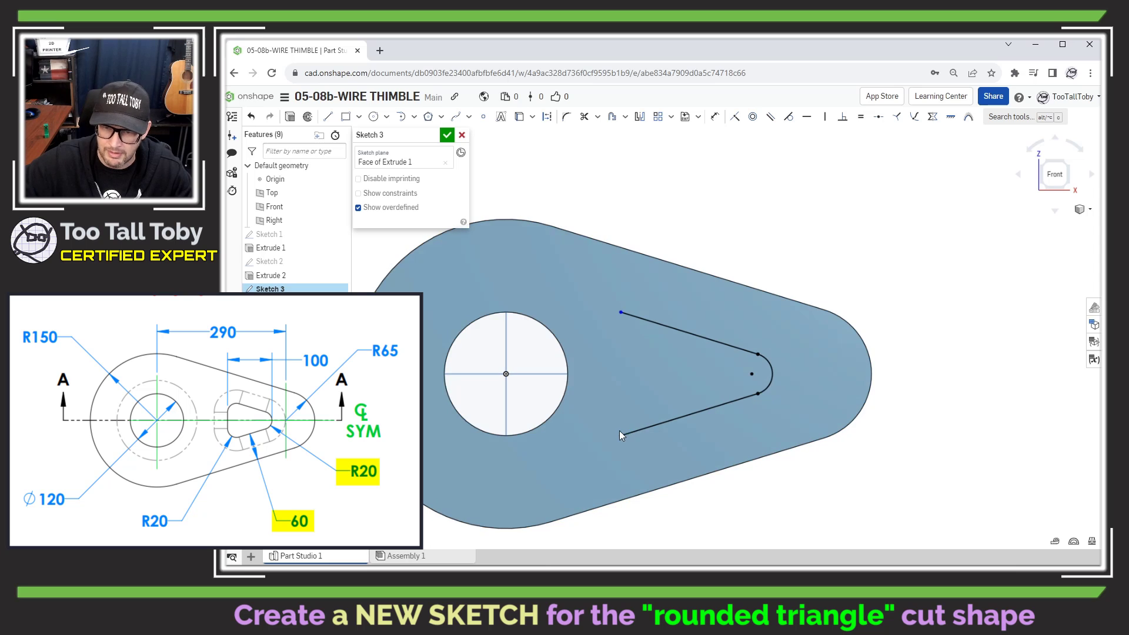
pyautogui.moveTo(621, 435); pyautogui.dragTo(648, 427)
# Redraw the triangle's left side with tangent arcs at both left corners and a straight side between them
pyautogui.press('s')
pyautogui.click(657, 388)
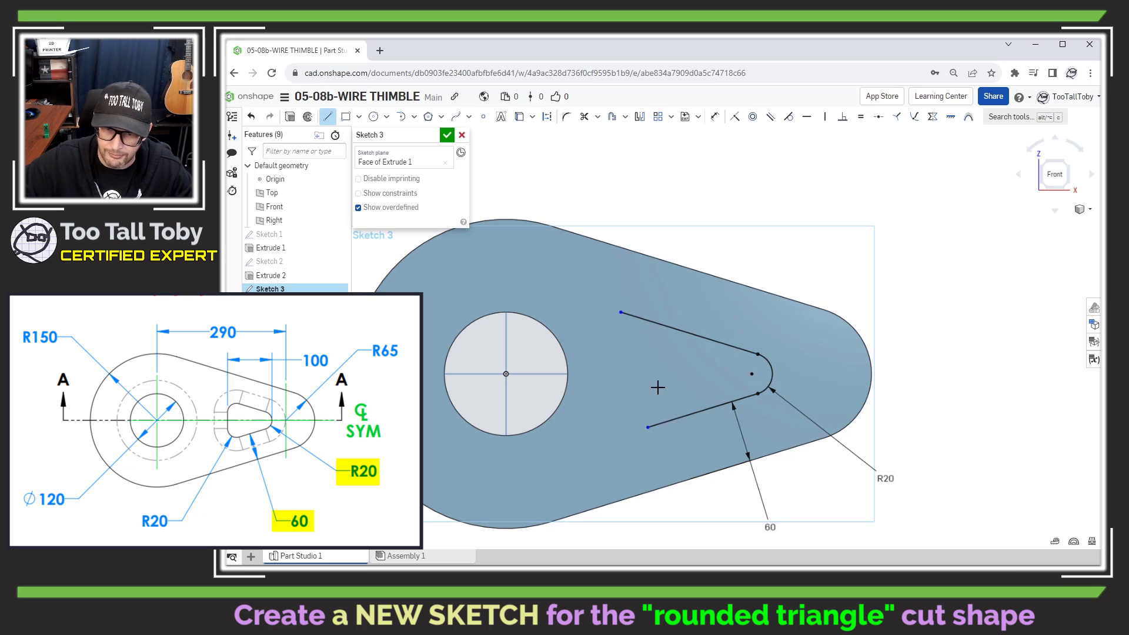
pyautogui.press('t')
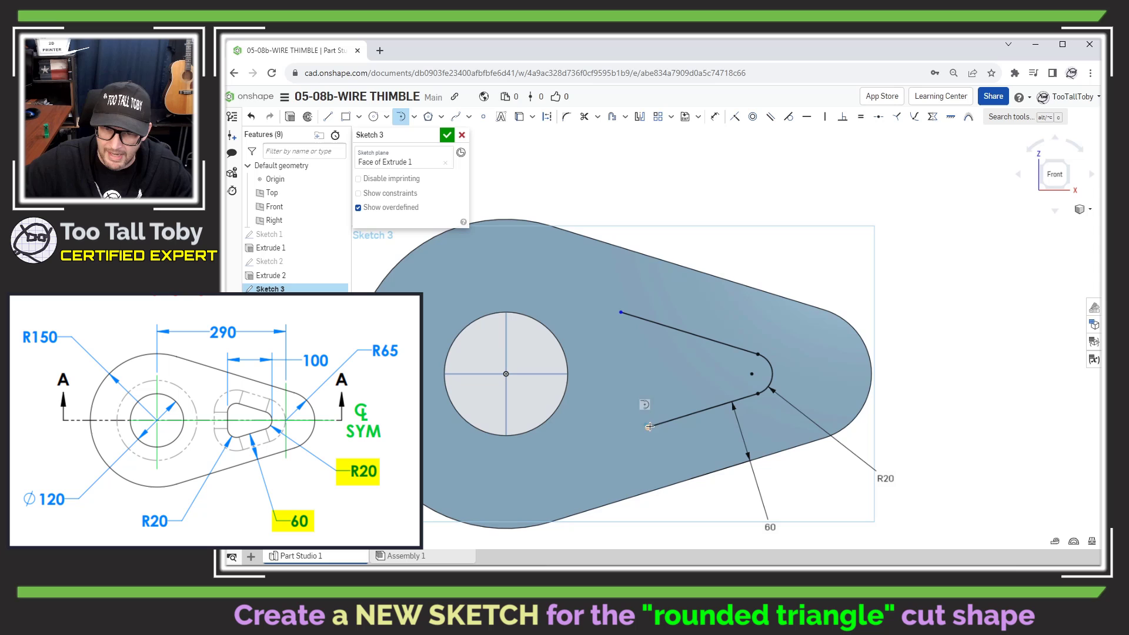
pyautogui.click(648, 428)
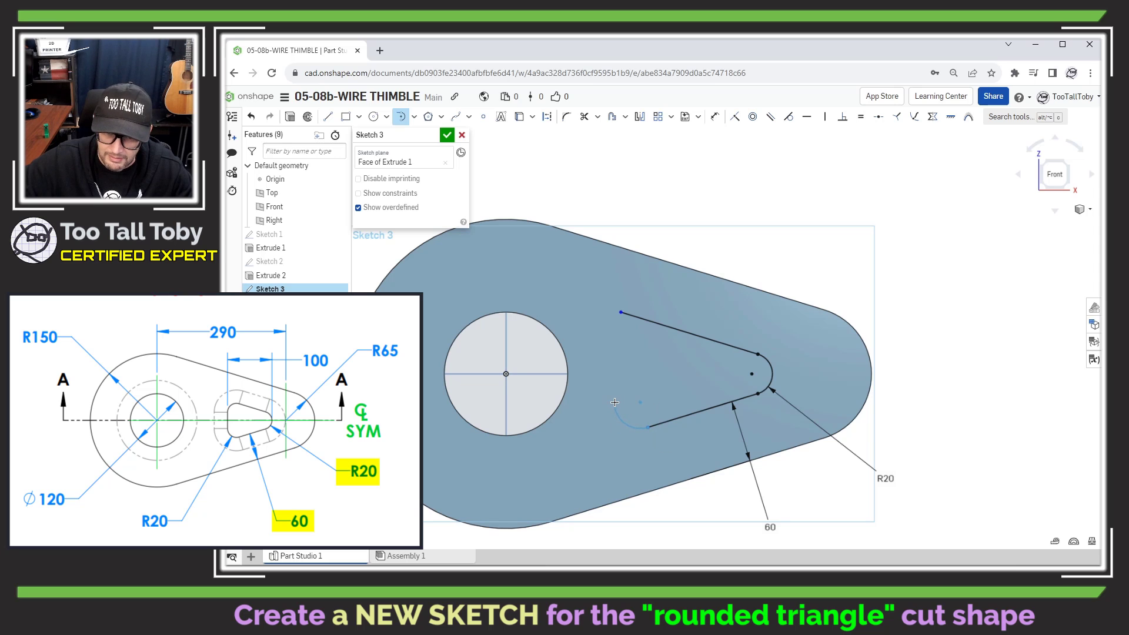
pyautogui.click(614, 402)
pyautogui.press('l')
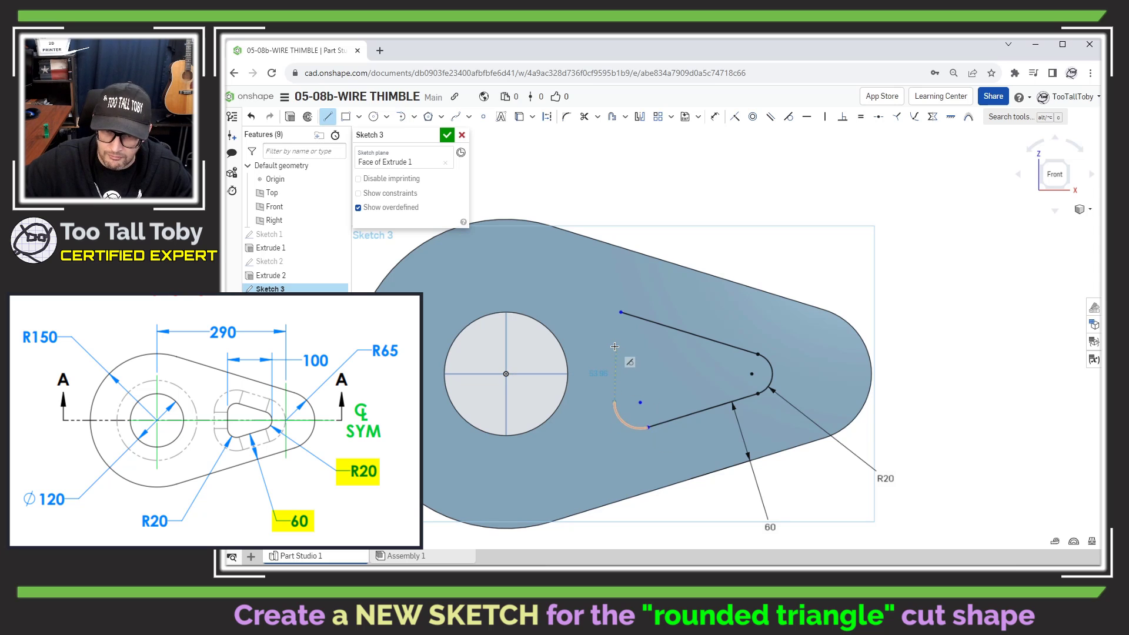
pyautogui.click(615, 347)
pyautogui.press('t')
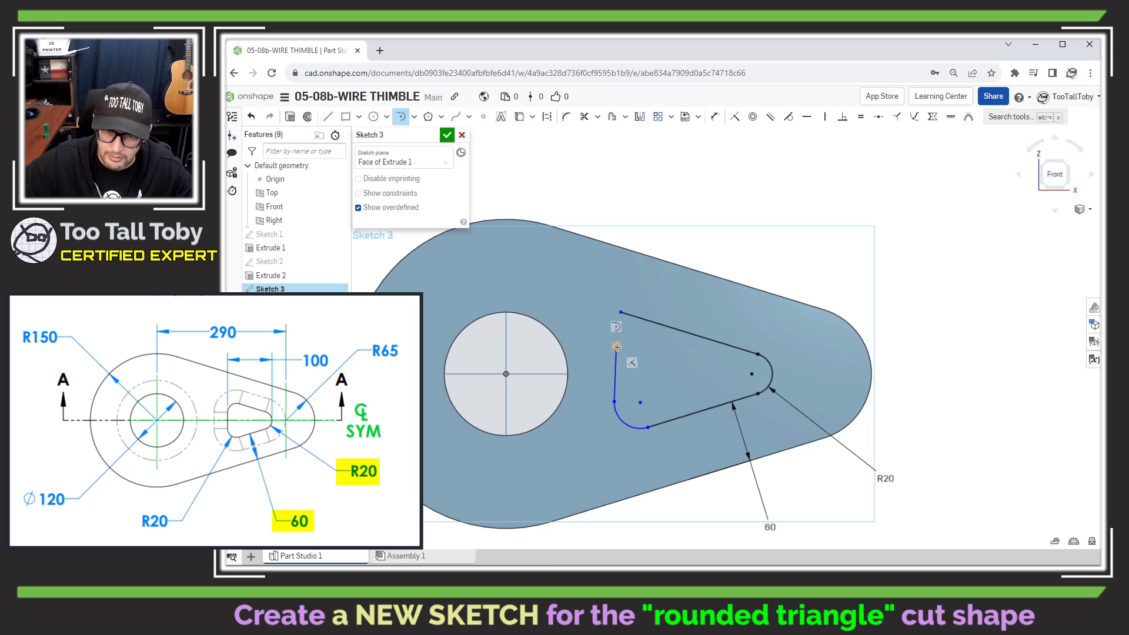
pyautogui.click(623, 314)
pyautogui.press('Escape')
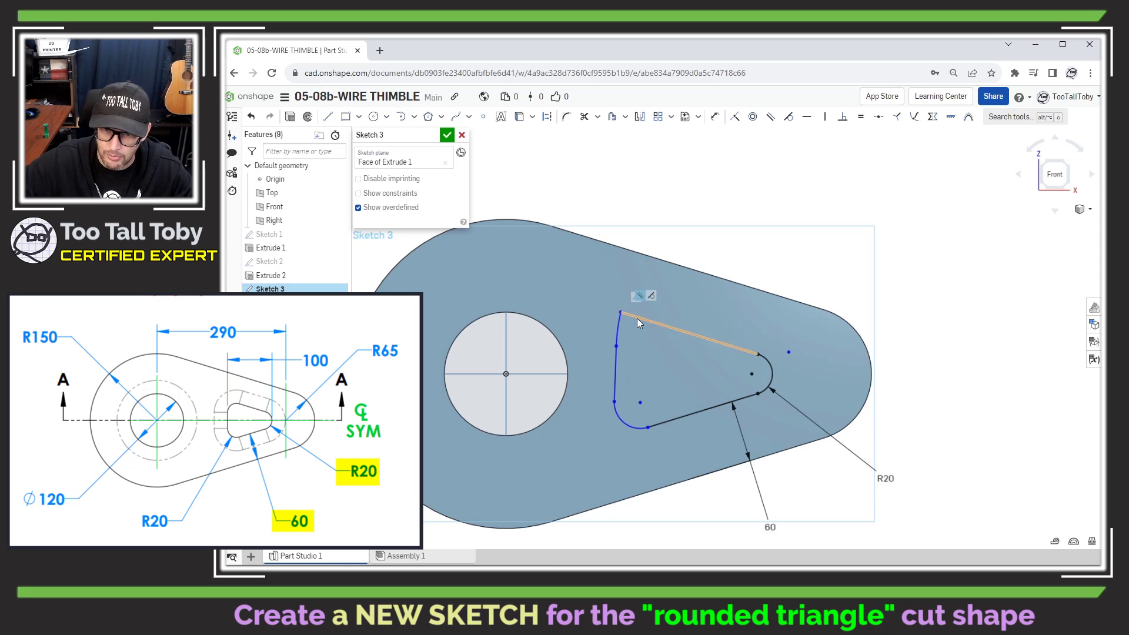
pyautogui.moveTo(637, 318); pyautogui.dragTo(648, 326)
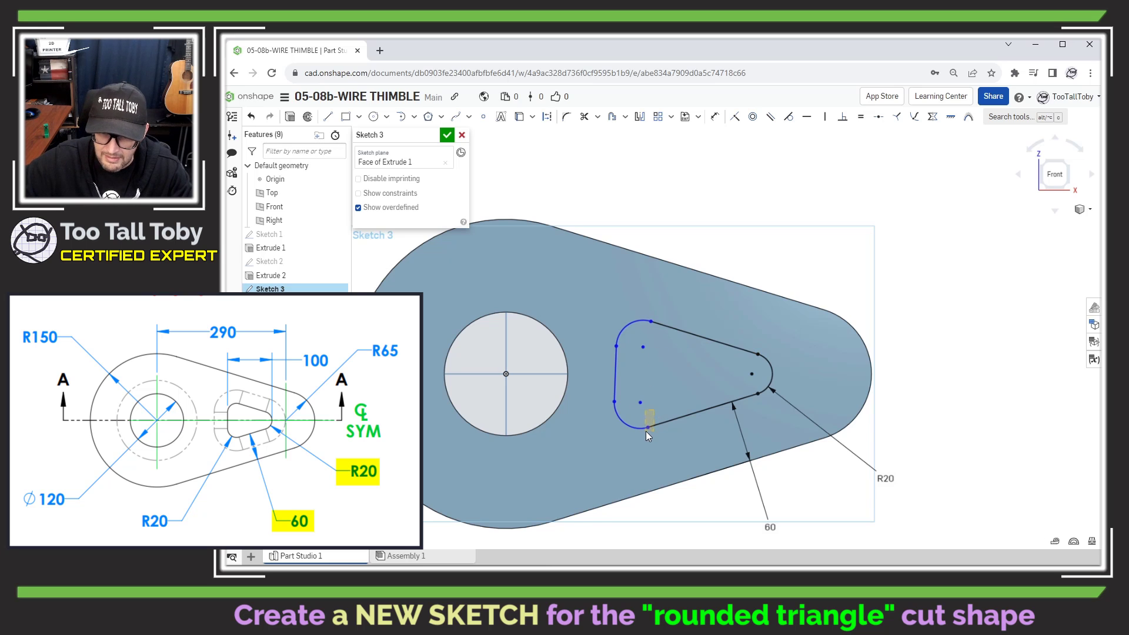
# Dimension both left corner arcs to R20 and constrain the left side vertical
pyautogui.press('s')
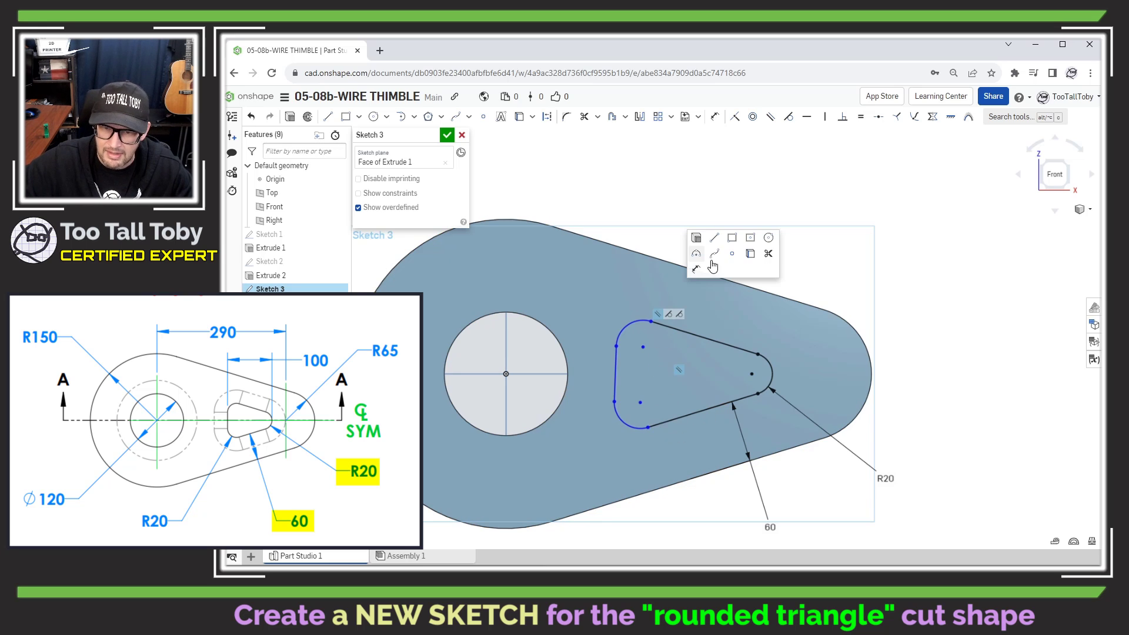
pyautogui.click(696, 269)
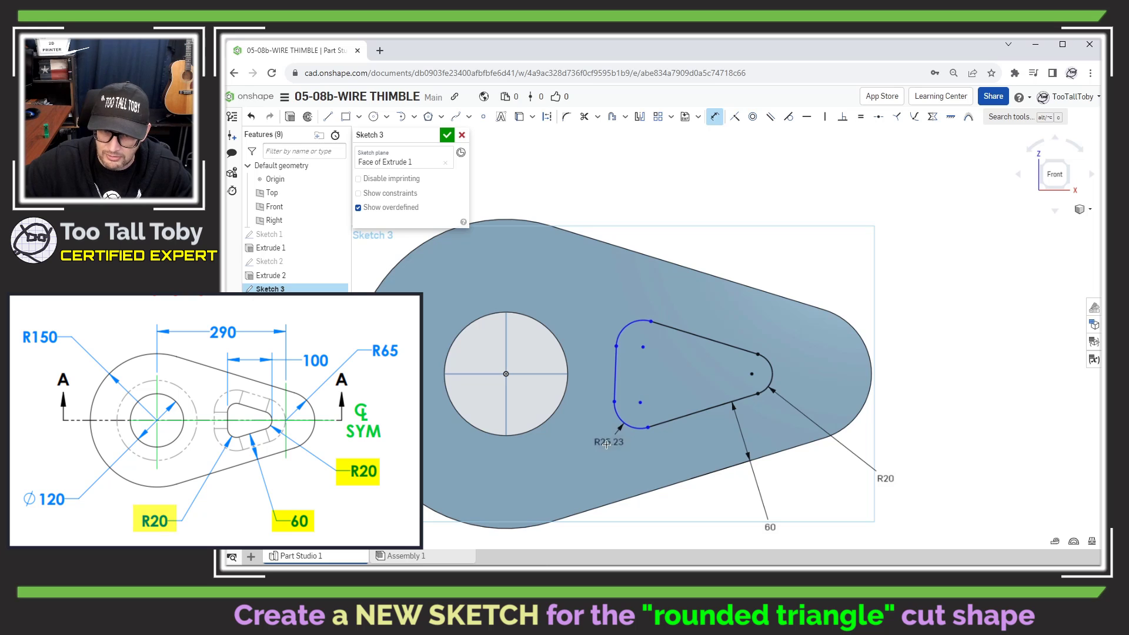
pyautogui.click(606, 444)
pyautogui.write('20')
pyautogui.press('Return')
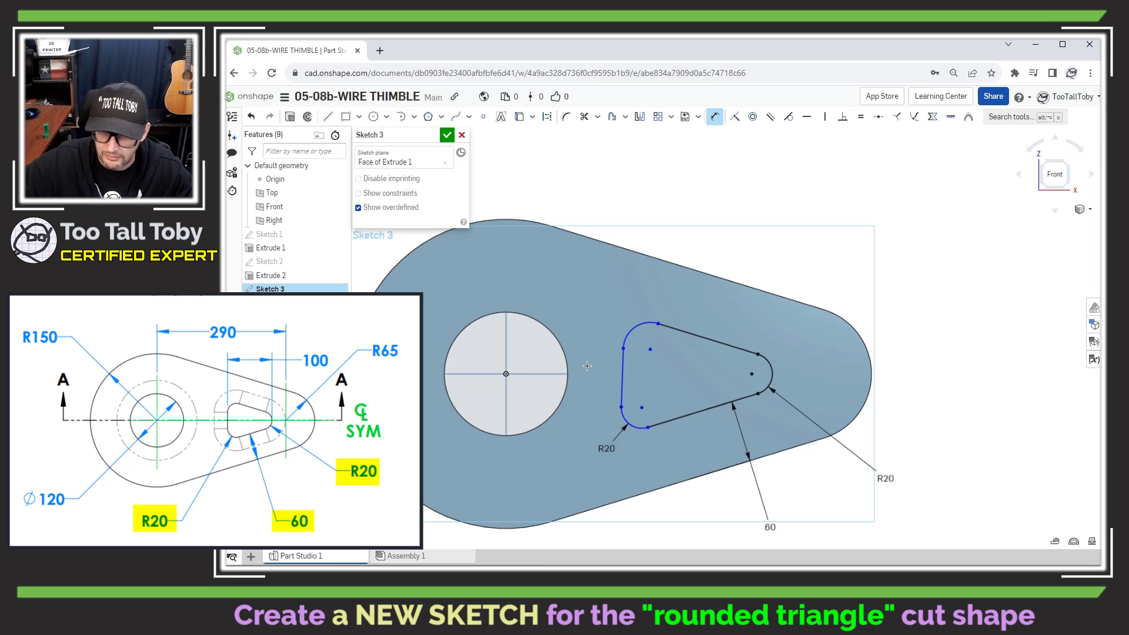
pyautogui.click(606, 294)
pyautogui.write('20')
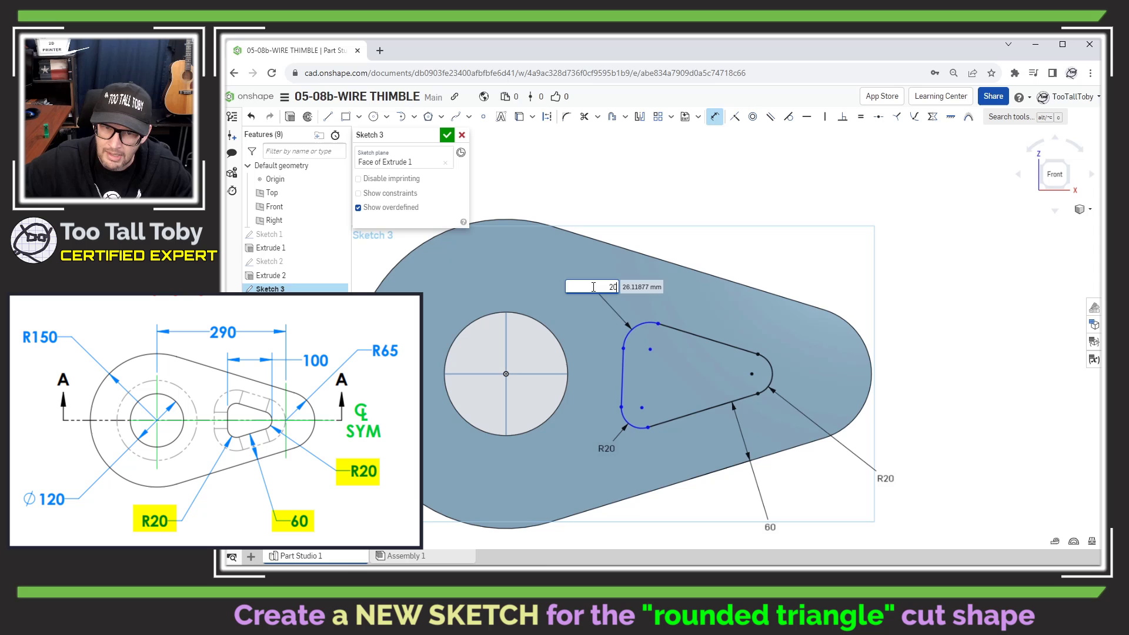
pyautogui.press('Return')
pyautogui.press('Escape')
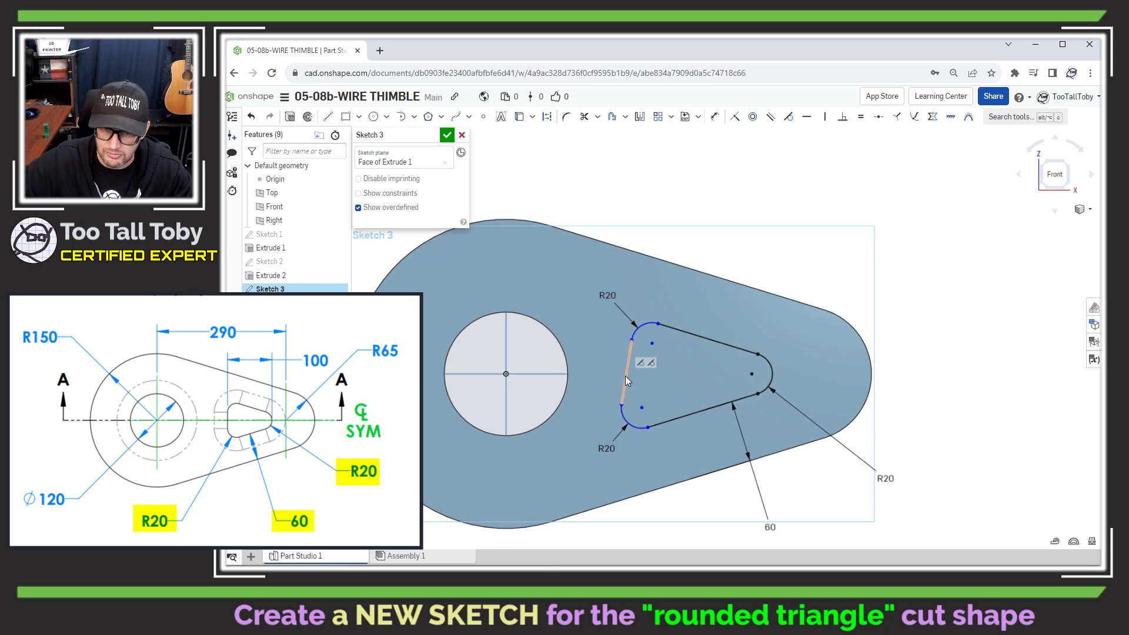
pyautogui.press('v')
pyautogui.click(625, 376)
pyautogui.click(626, 376)
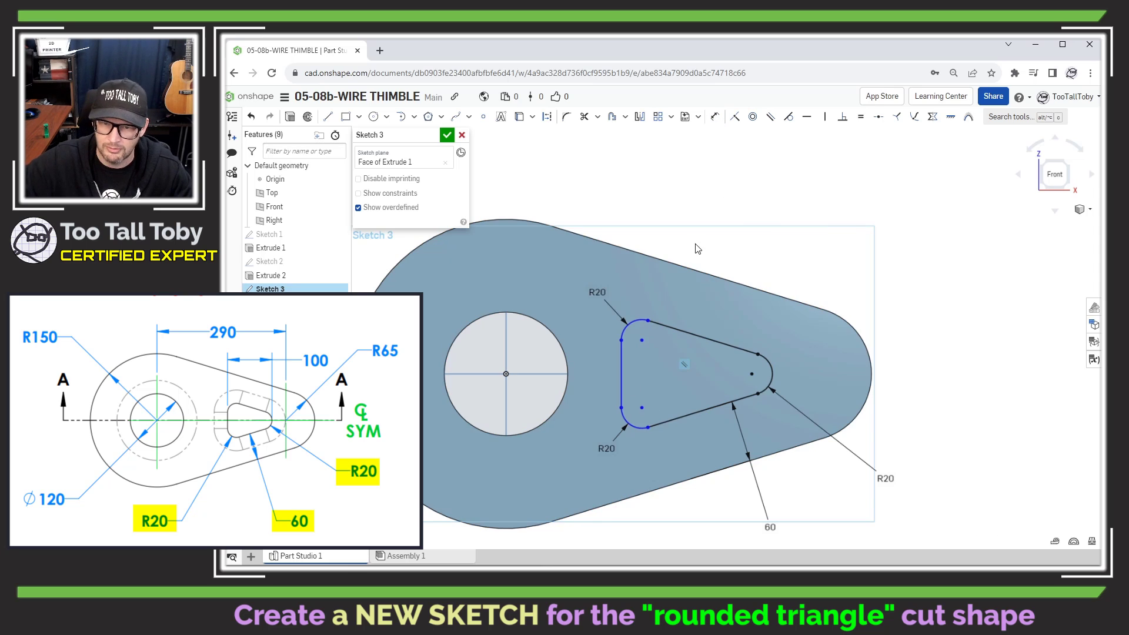
# Dimension the triangle's length from the left side to the tip arc at 100 mm
pyautogui.press('s')
pyautogui.click(782, 266)
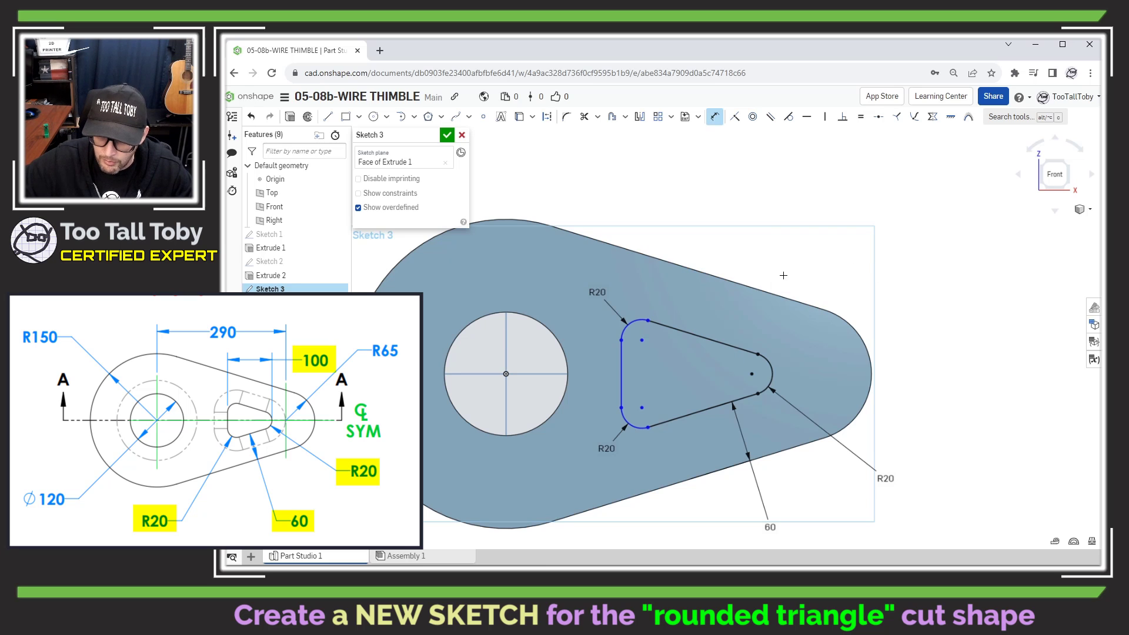
pyautogui.click(621, 373)
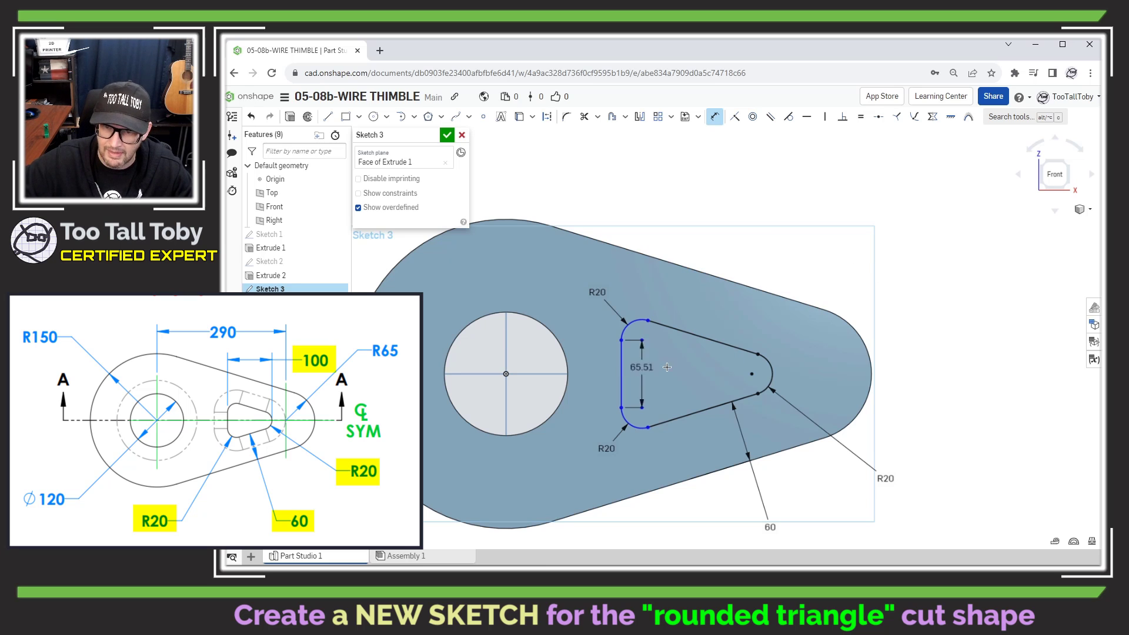
pyautogui.click(772, 368)
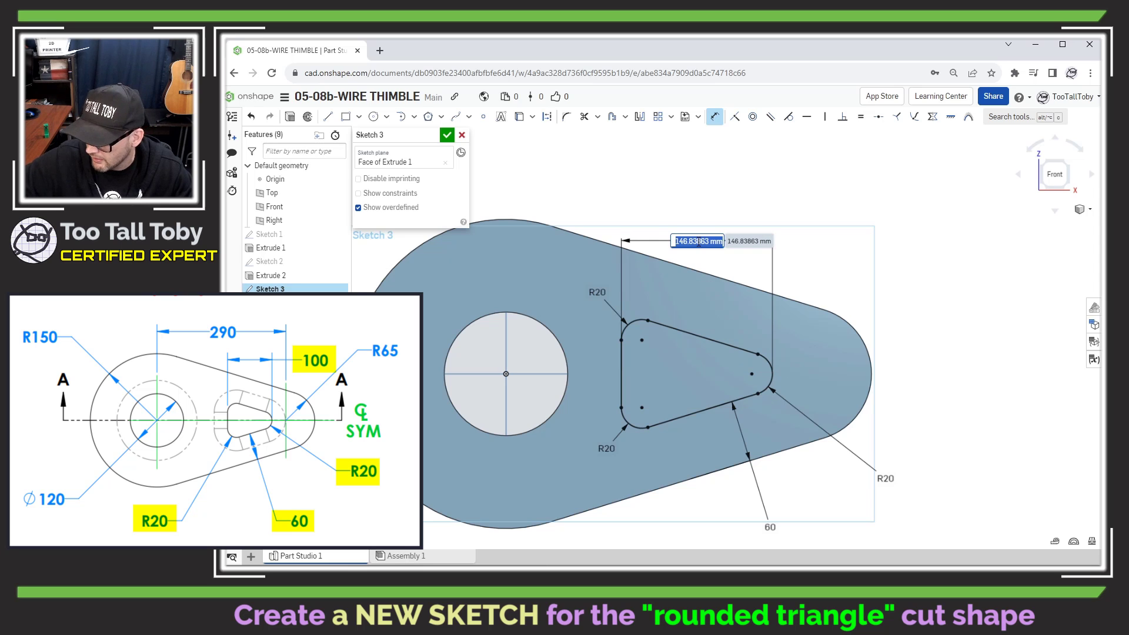
pyautogui.click(699, 241)
pyautogui.write('100')
pyautogui.press('Return')
pyautogui.scroll(-3, 704, 431)
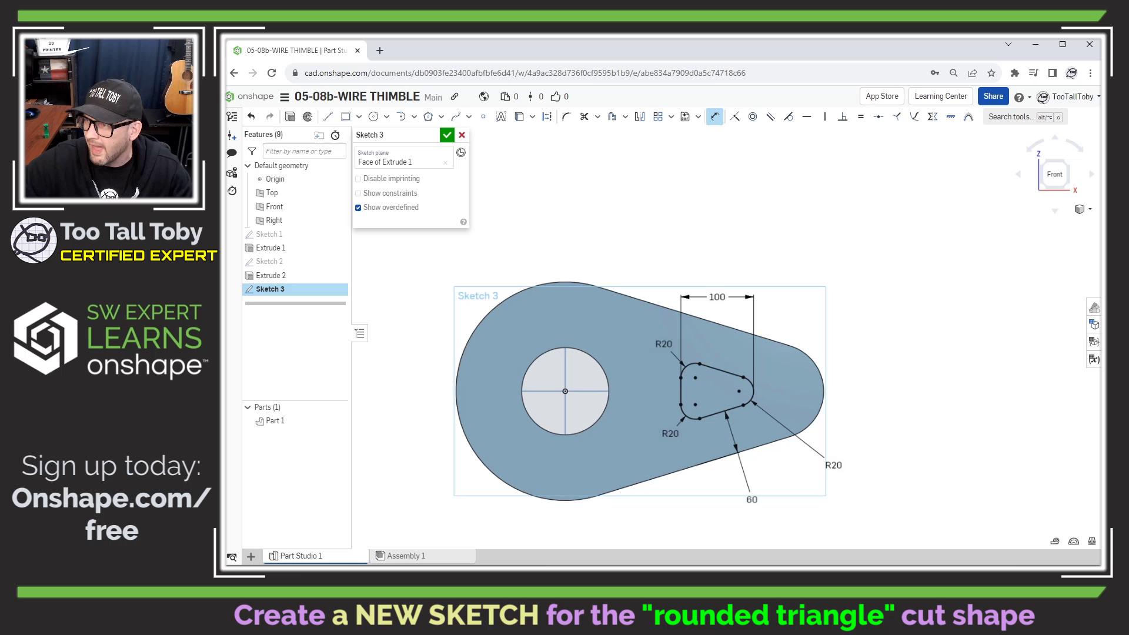
pyautogui.moveTo(1112, 52); pyautogui.dragTo(527, 49)
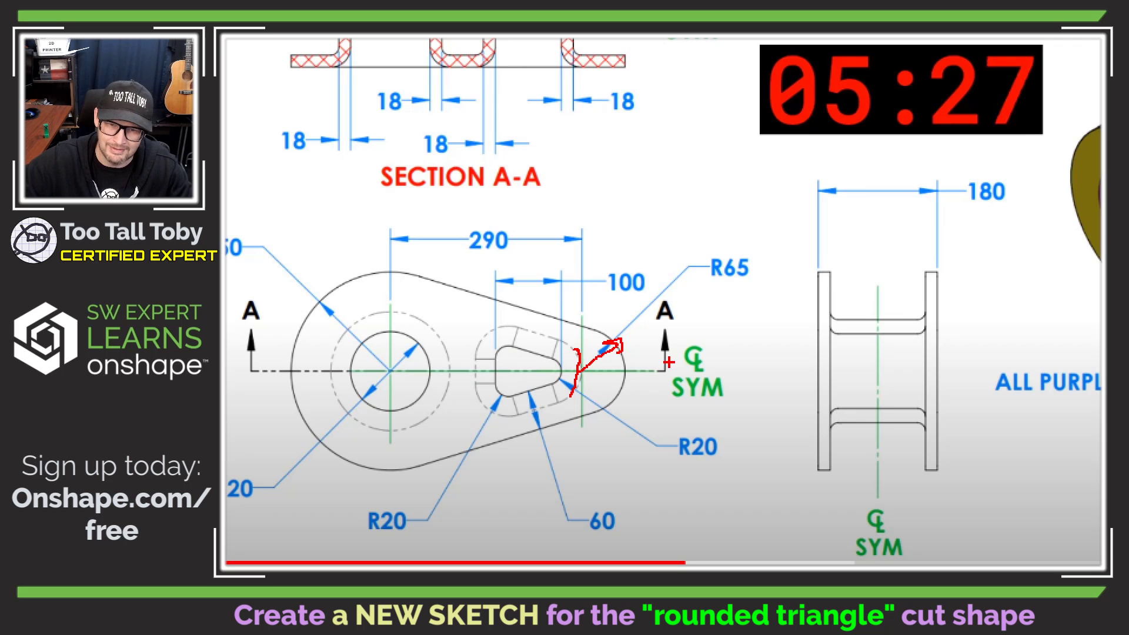
# Circle the 60 and R20 callouts on the reference drawing
pyautogui.moveTo(579, 498)
pyautogui.mouseDown()
pyautogui.moveTo(590, 546)
pyautogui.moveTo(635, 520)
pyautogui.mouseUp()
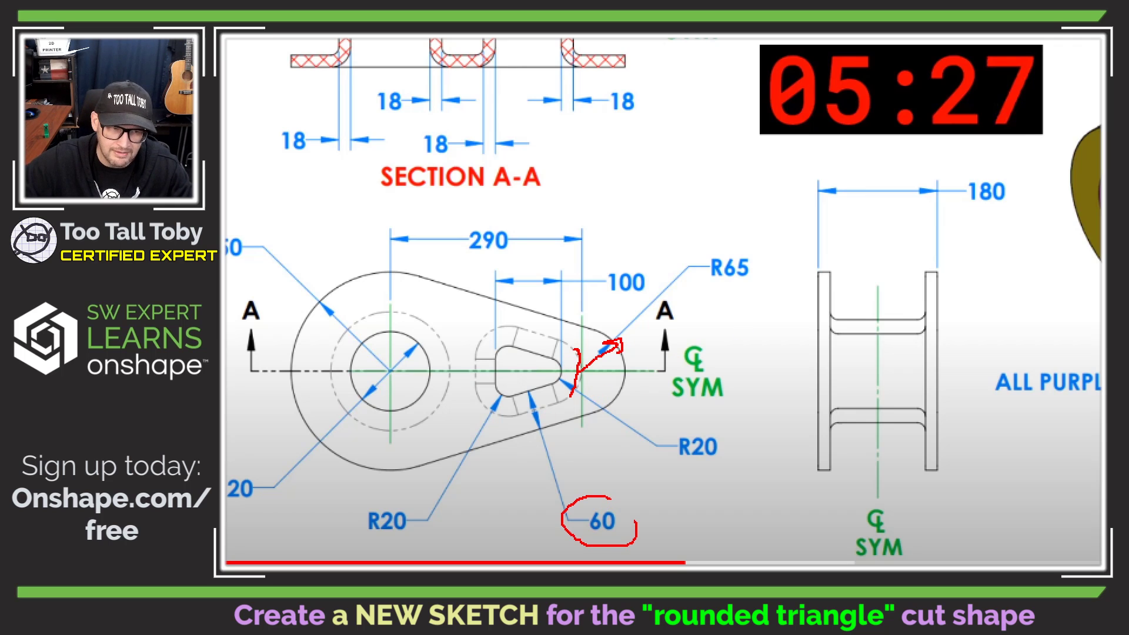
pyautogui.moveTo(760, 422)
pyautogui.mouseDown()
pyautogui.moveTo(682, 470)
pyautogui.moveTo(684, 414)
pyautogui.mouseUp()
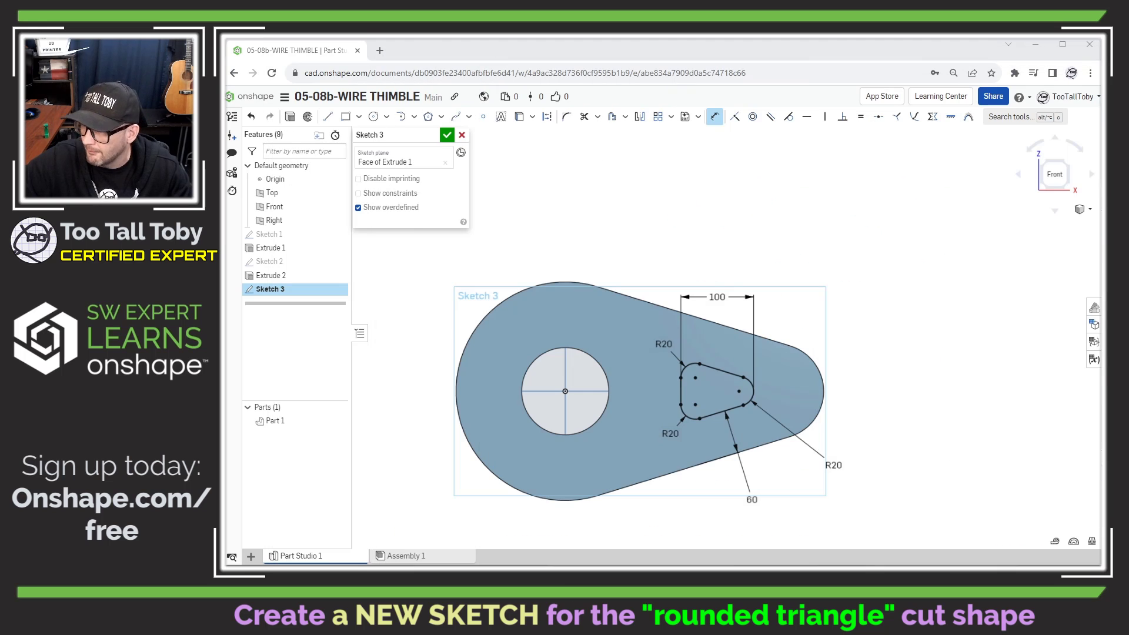
# Extrude the rounded-triangle sketch as a Remove cut with the Through all end type
pyautogui.click(943, 377)
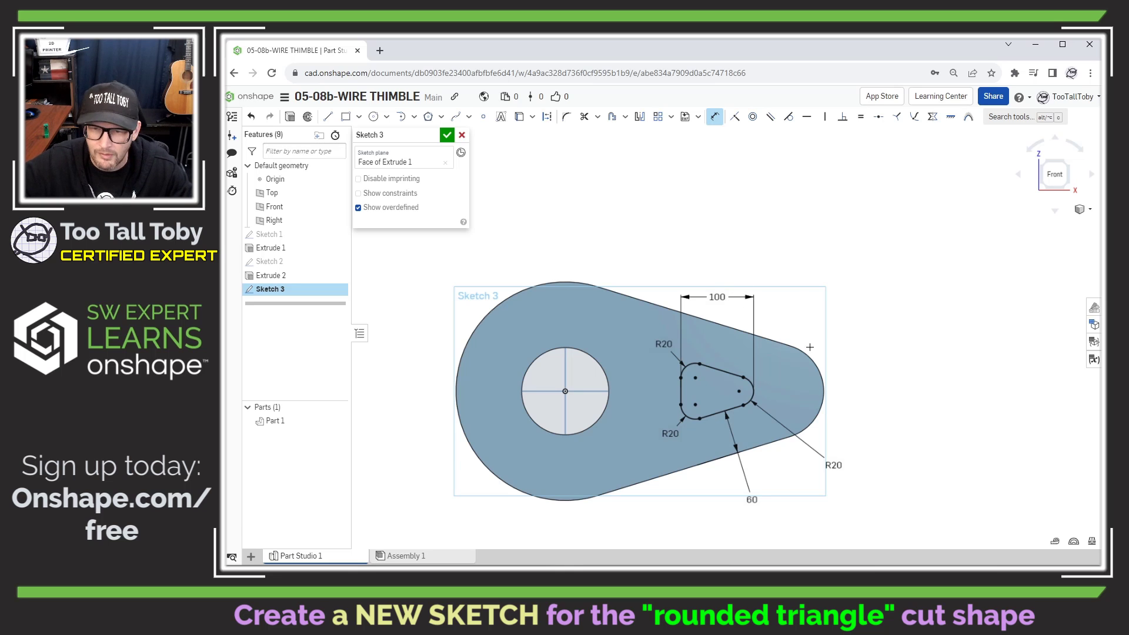
pyautogui.hotkey('shift', '7')
pyautogui.press('s')
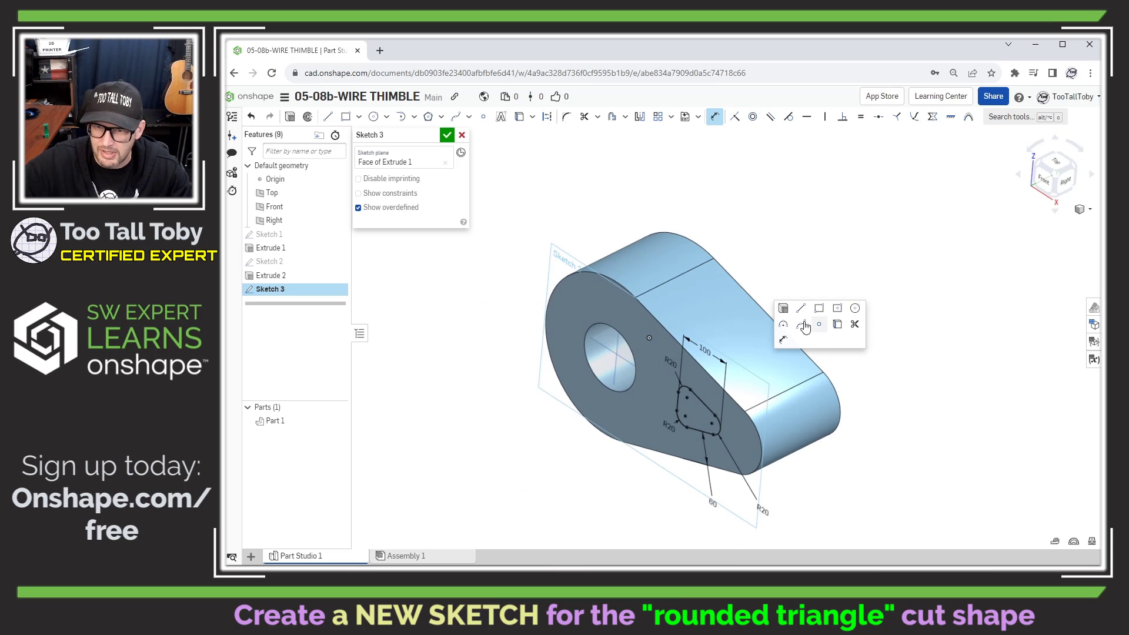
pyautogui.click(783, 309)
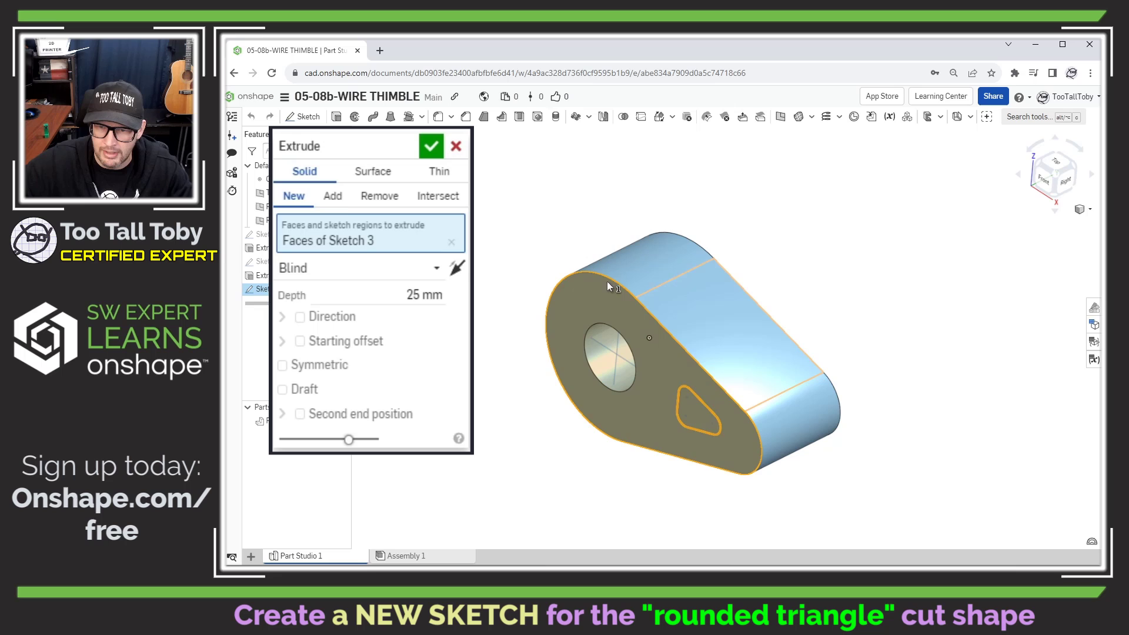
pyautogui.click(390, 281)
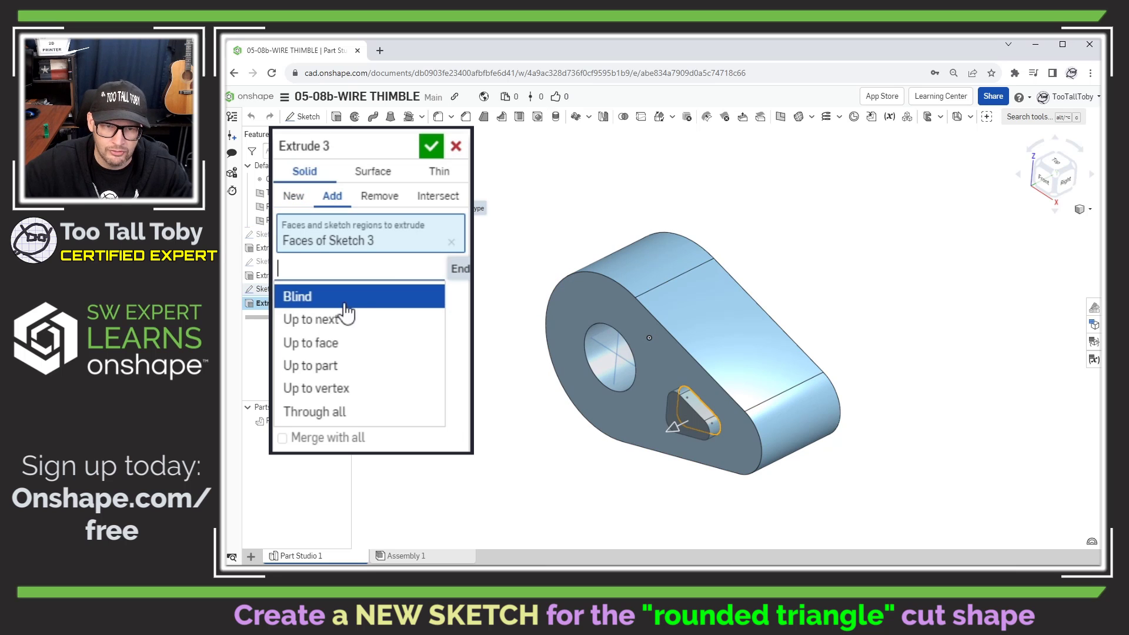
pyautogui.click(326, 412)
pyautogui.click(387, 203)
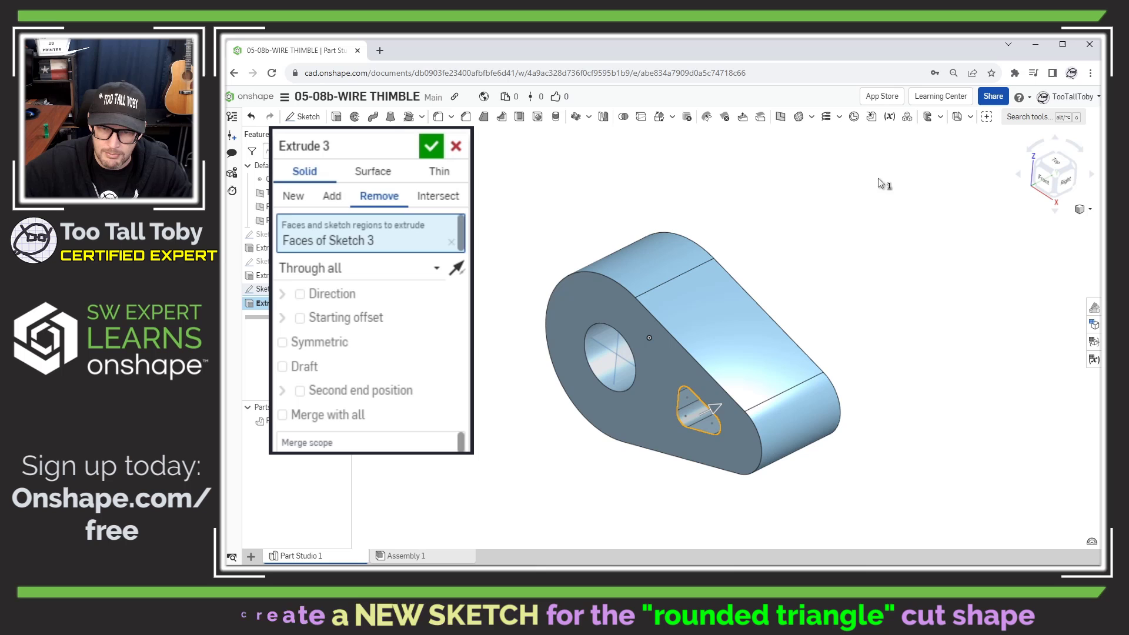
pyautogui.click(444, 135)
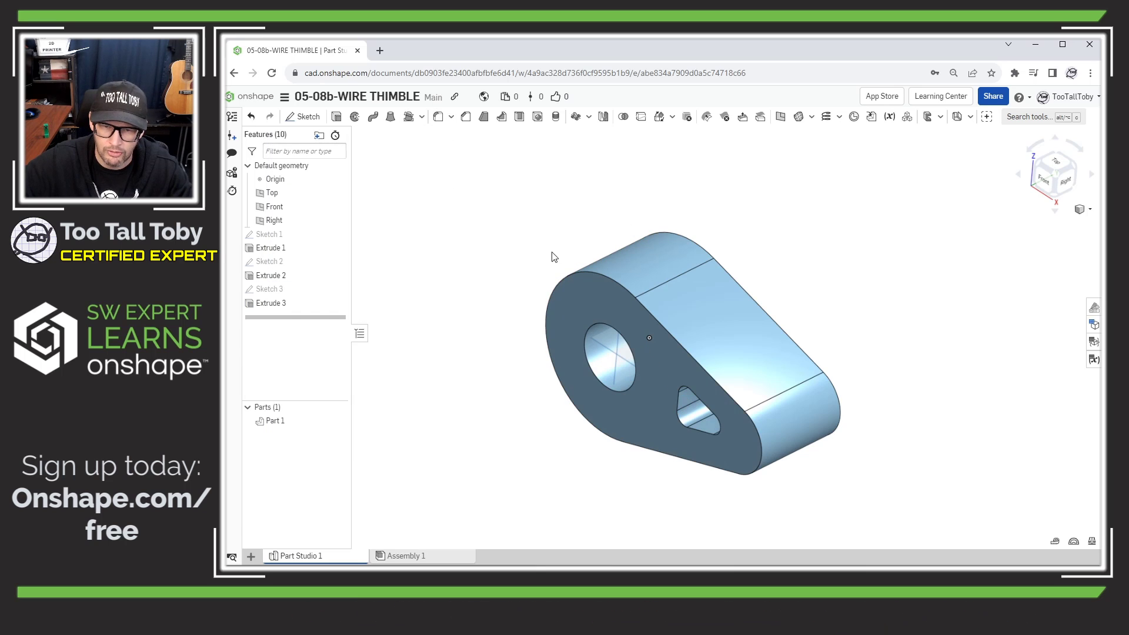
# Start a fillet with a 30 mm radius
pyautogui.press('s')
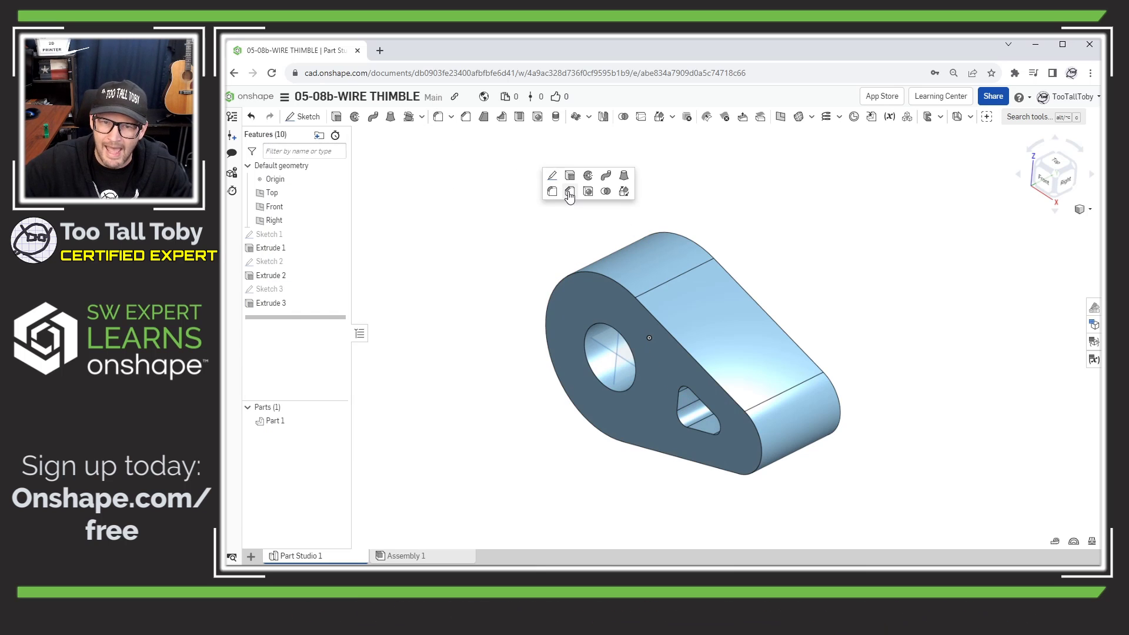
pyautogui.click(553, 192)
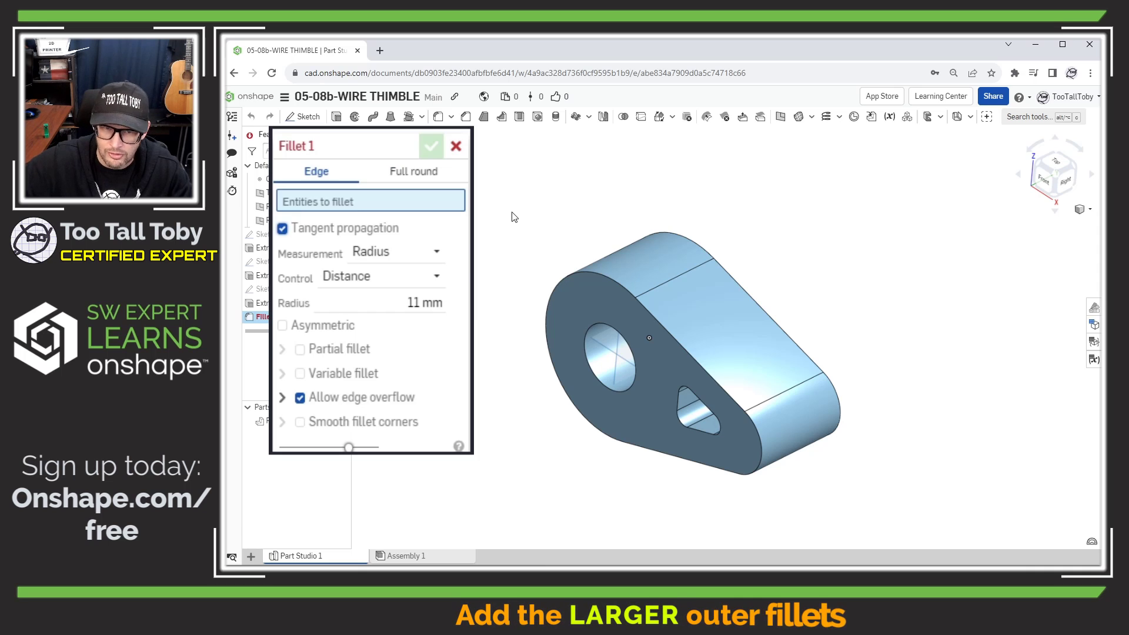
pyautogui.press('Tab')
pyautogui.write('30')
pyautogui.press('Tab')
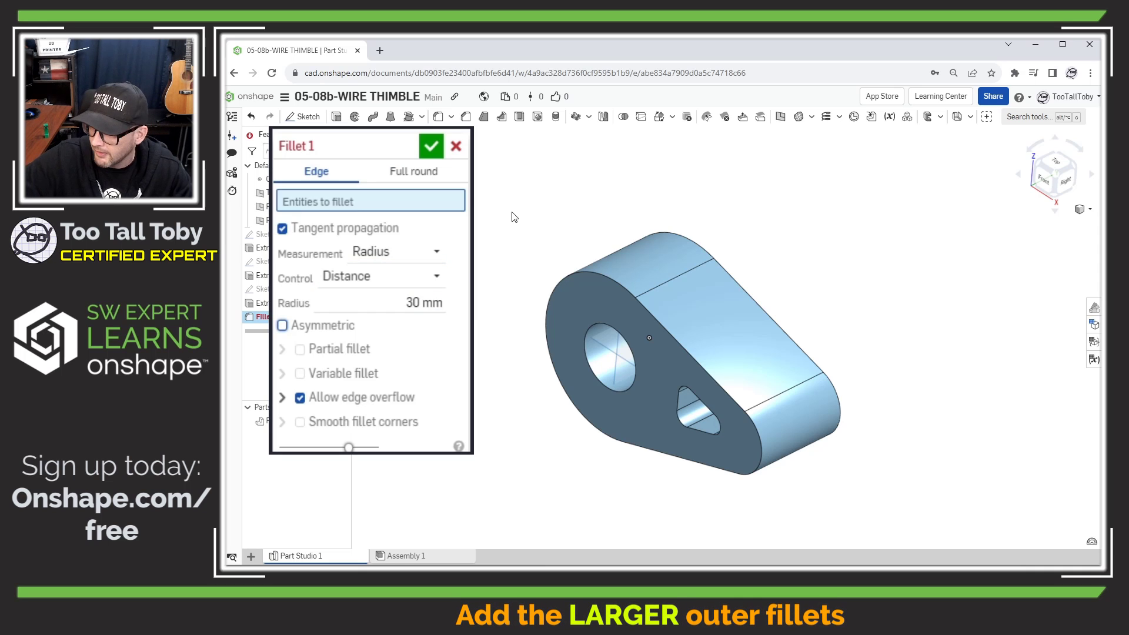
# Add the front and back edges of the round hole and triangular cutout, then accept the fillet
pyautogui.click(607, 387)
pyautogui.click(697, 430)
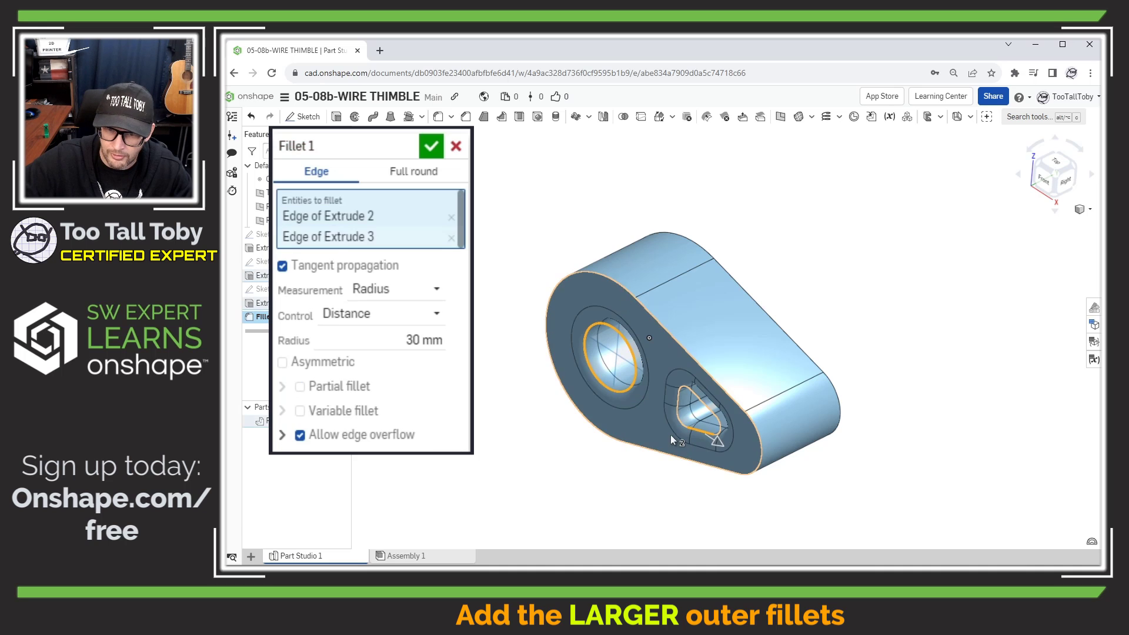
pyautogui.moveTo(670, 435); pyautogui.dragTo(586, 436, button='right')
pyautogui.click(664, 385)
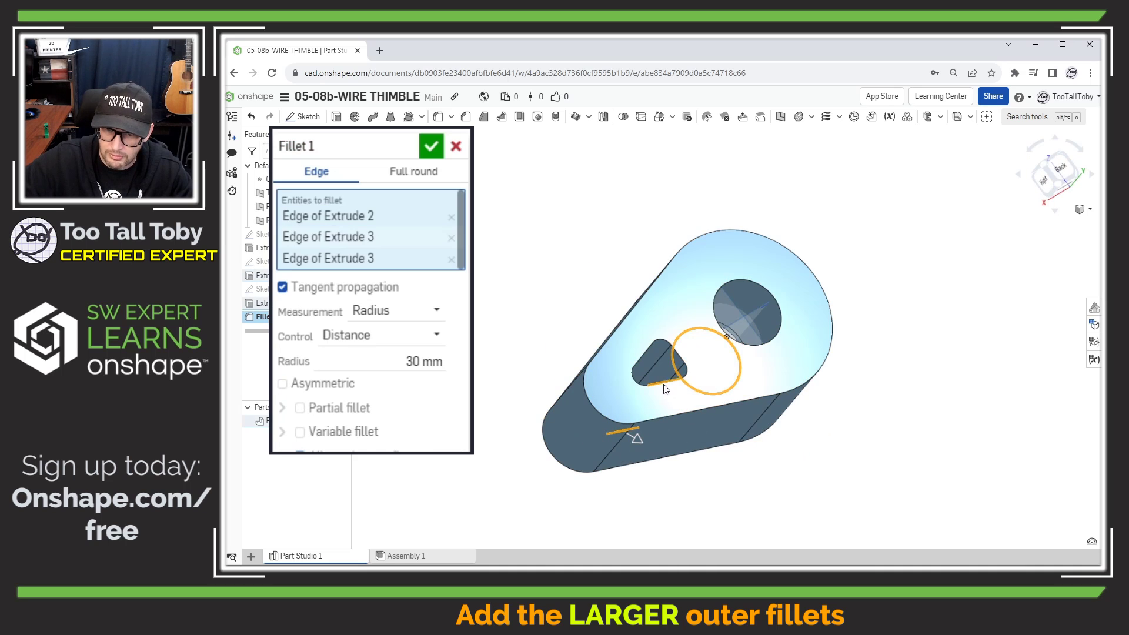
pyautogui.click(764, 343)
pyautogui.scroll(-2, 665, 400)
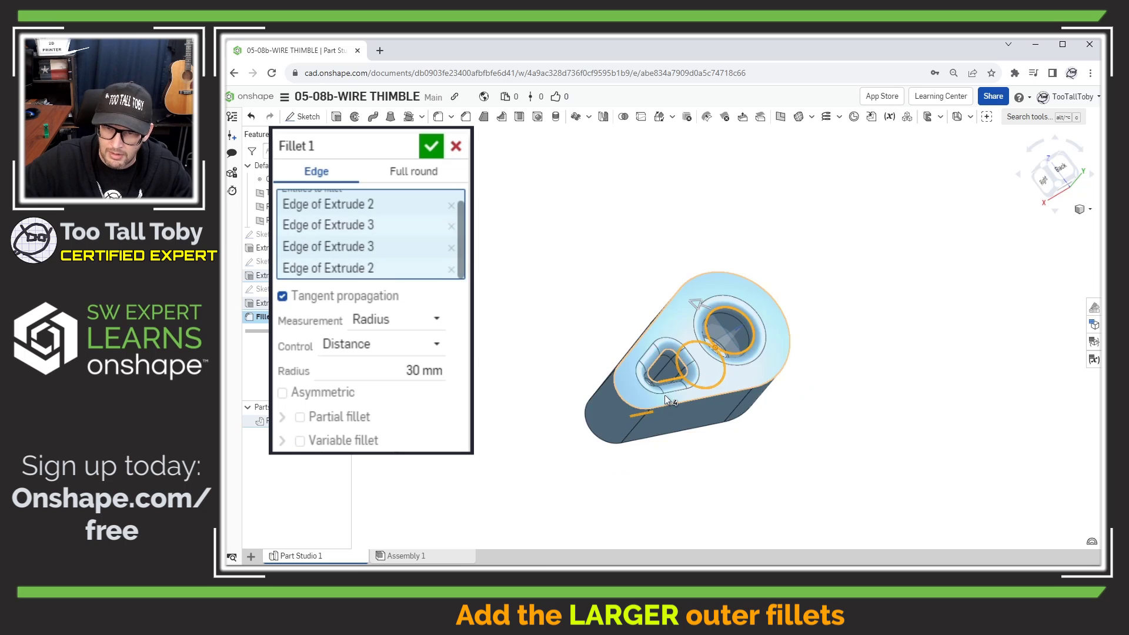
pyautogui.moveTo(664, 400); pyautogui.dragTo(751, 394, button='right')
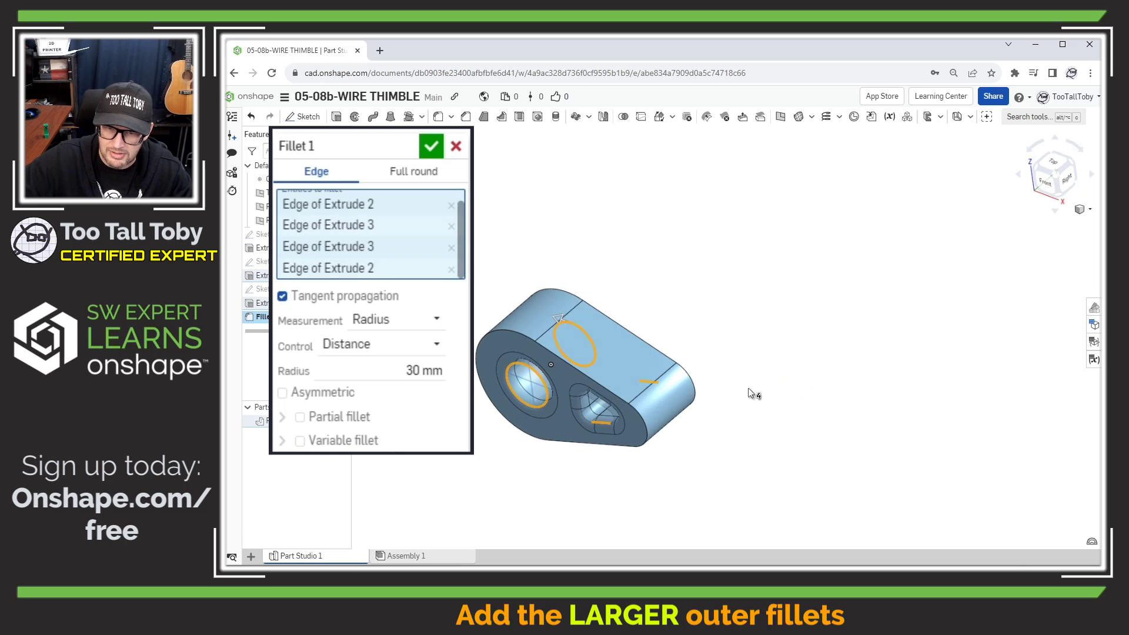
pyautogui.click(517, 384)
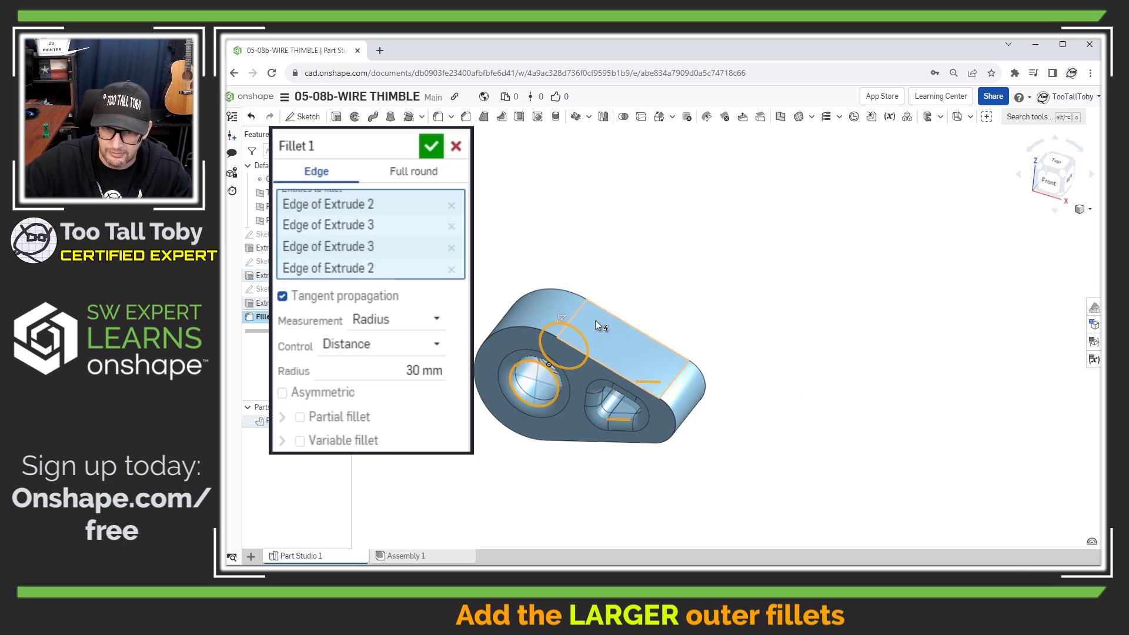
pyautogui.click(432, 148)
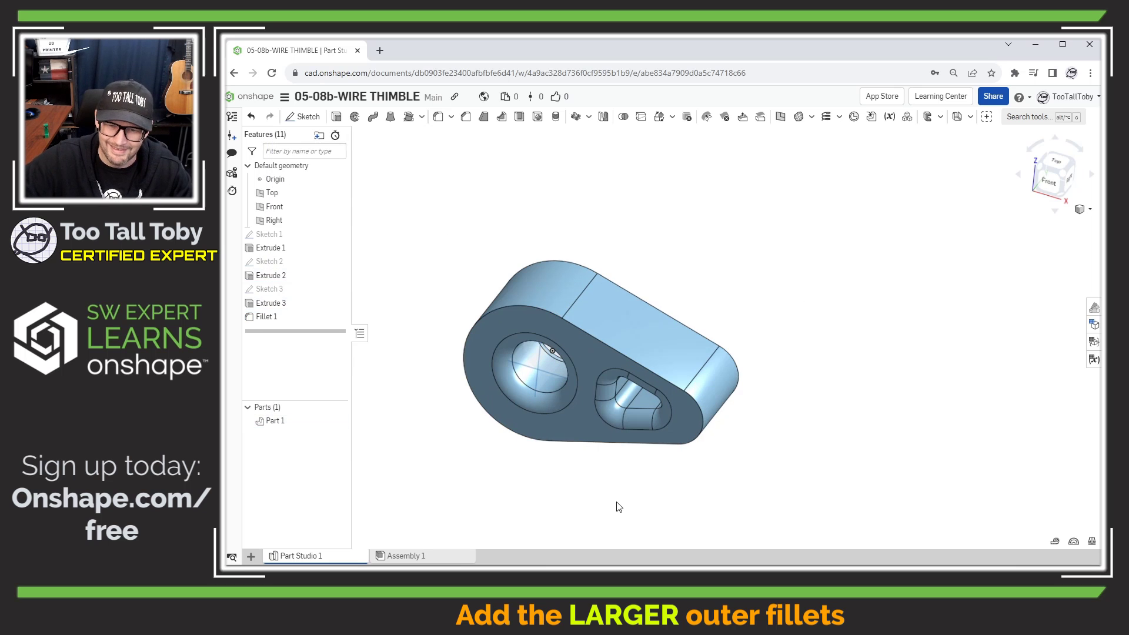
pyautogui.moveTo(617, 506); pyautogui.dragTo(643, 432, button='right')
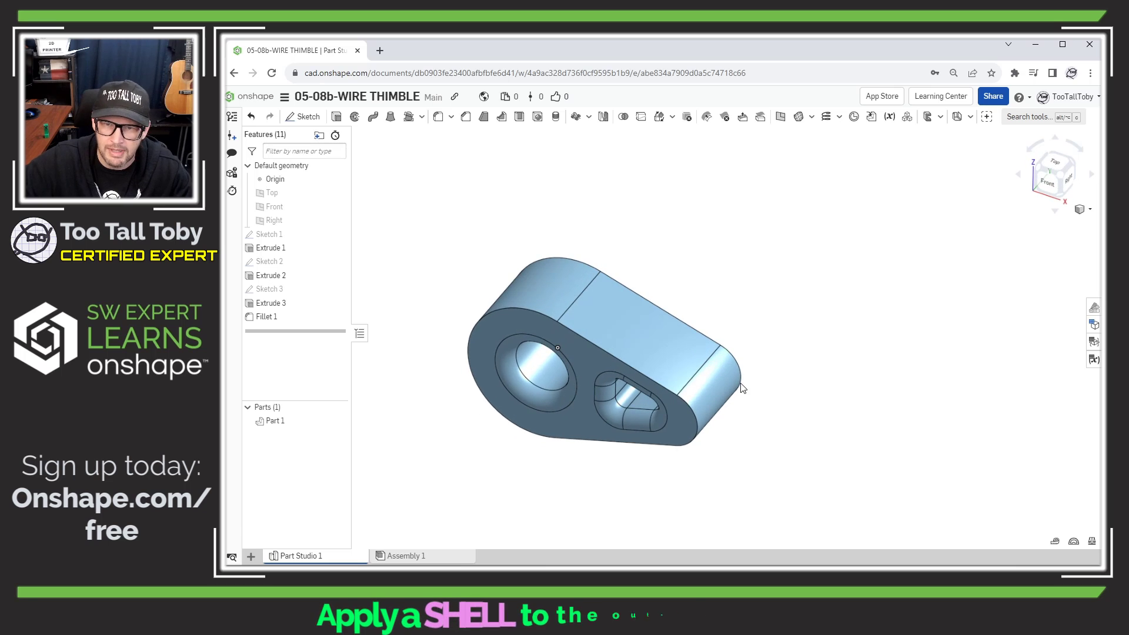
# Shell Part 1 with 18 mm walls, removing the top, right end, bottom and one other outer face
pyautogui.click(520, 117)
pyautogui.click(414, 223)
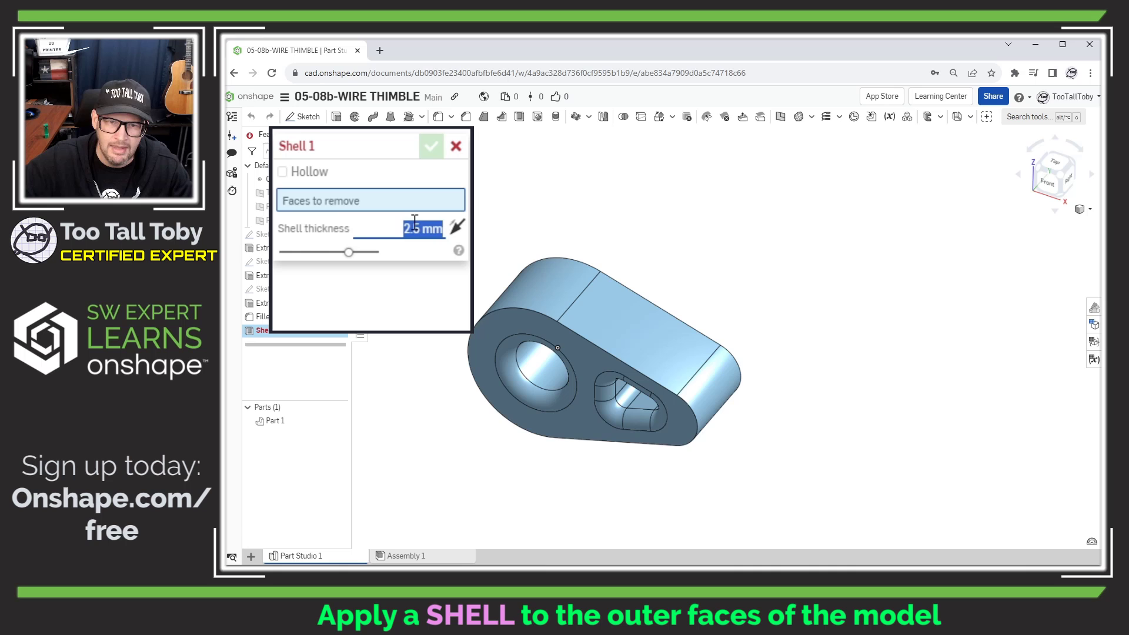
pyautogui.write('18')
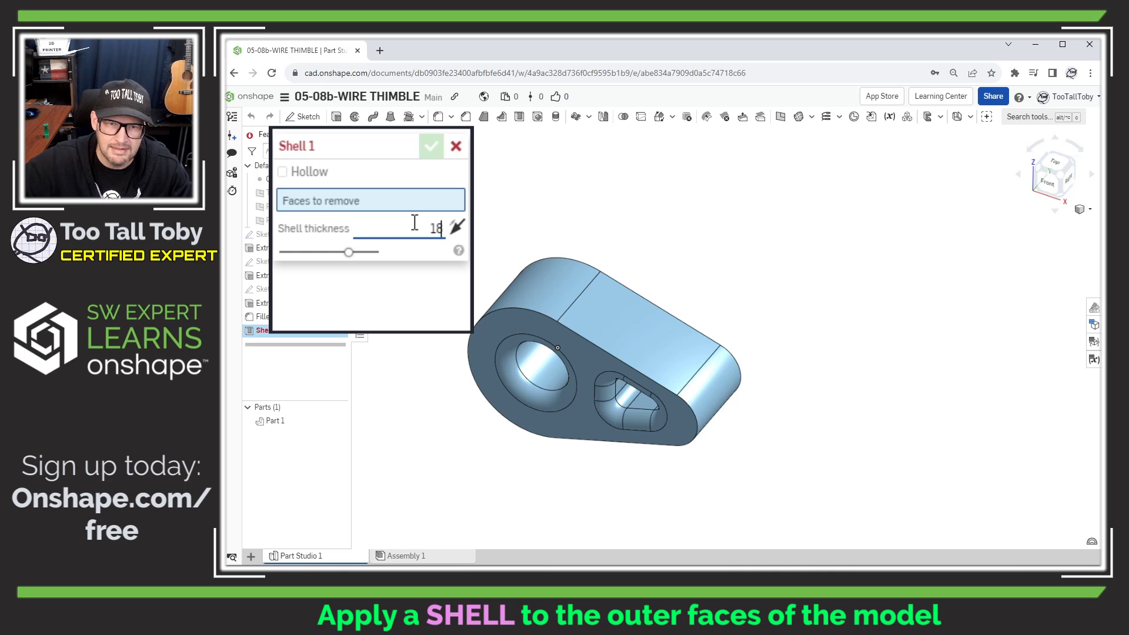
pyautogui.press('Return')
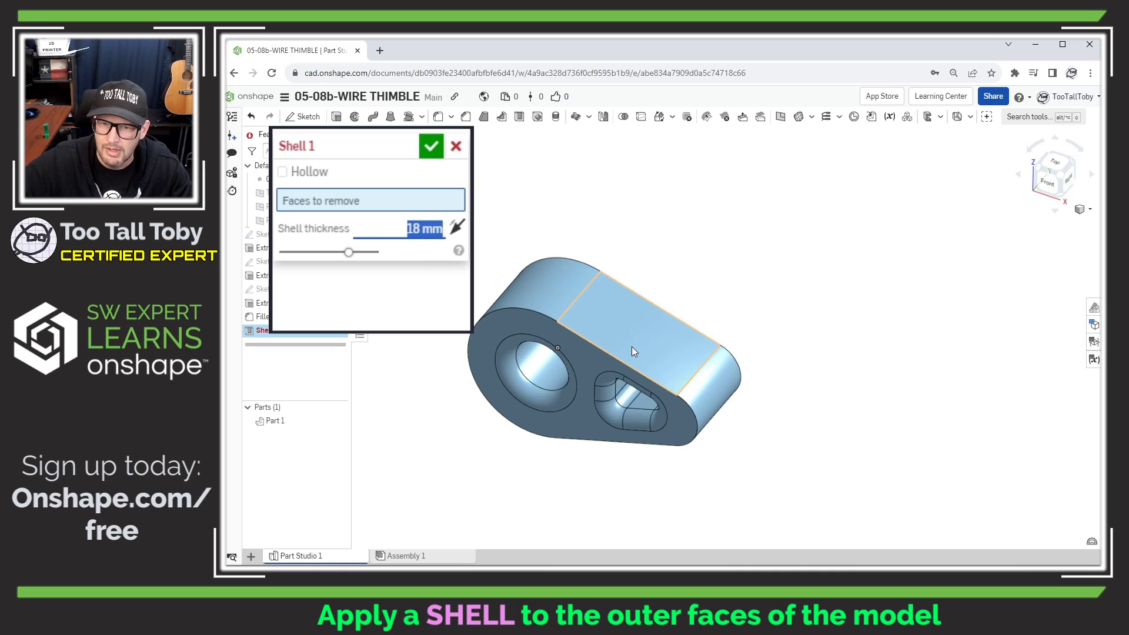
pyautogui.click(633, 312)
pyautogui.click(719, 396)
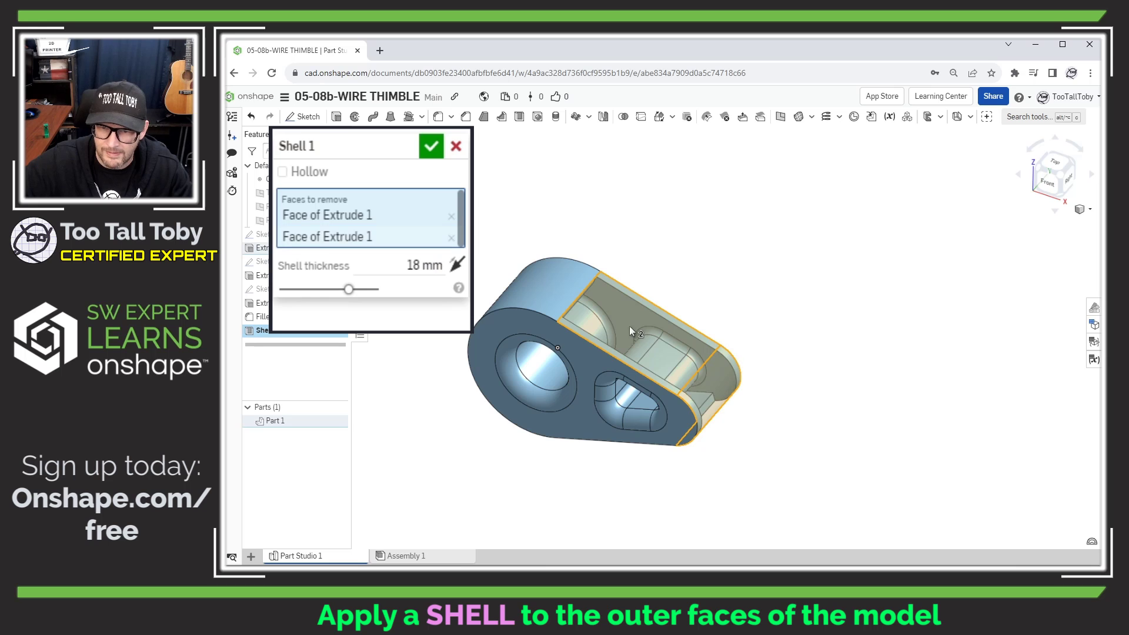
pyautogui.click(548, 283)
pyautogui.moveTo(585, 464); pyautogui.dragTo(577, 395, button='right')
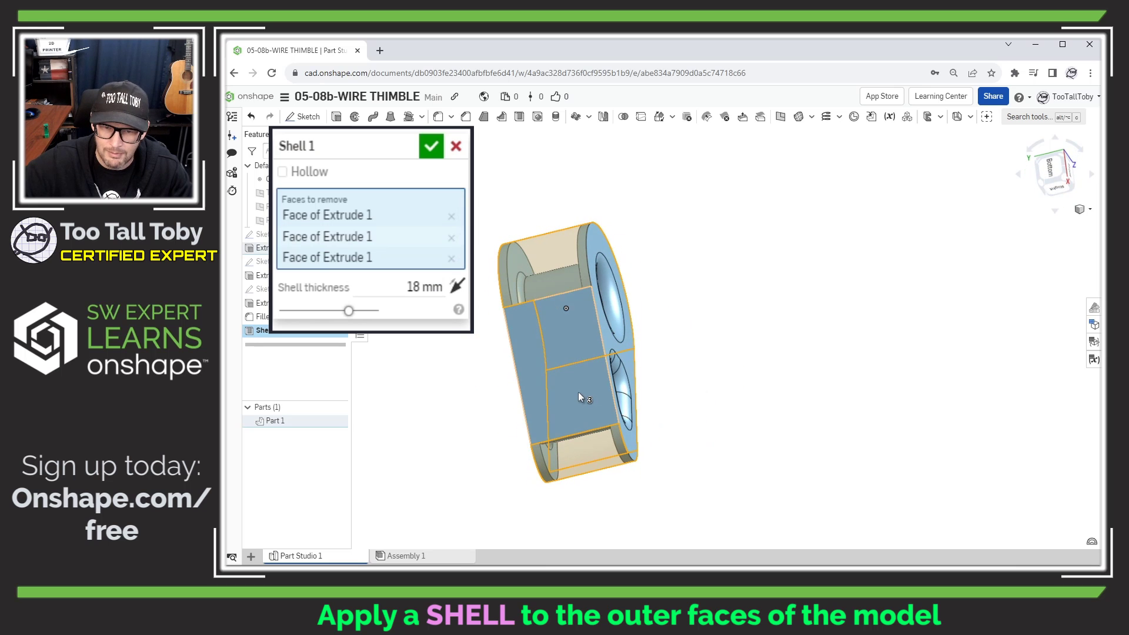
pyautogui.click(578, 395)
pyautogui.moveTo(577, 449); pyautogui.dragTo(738, 387, button='right')
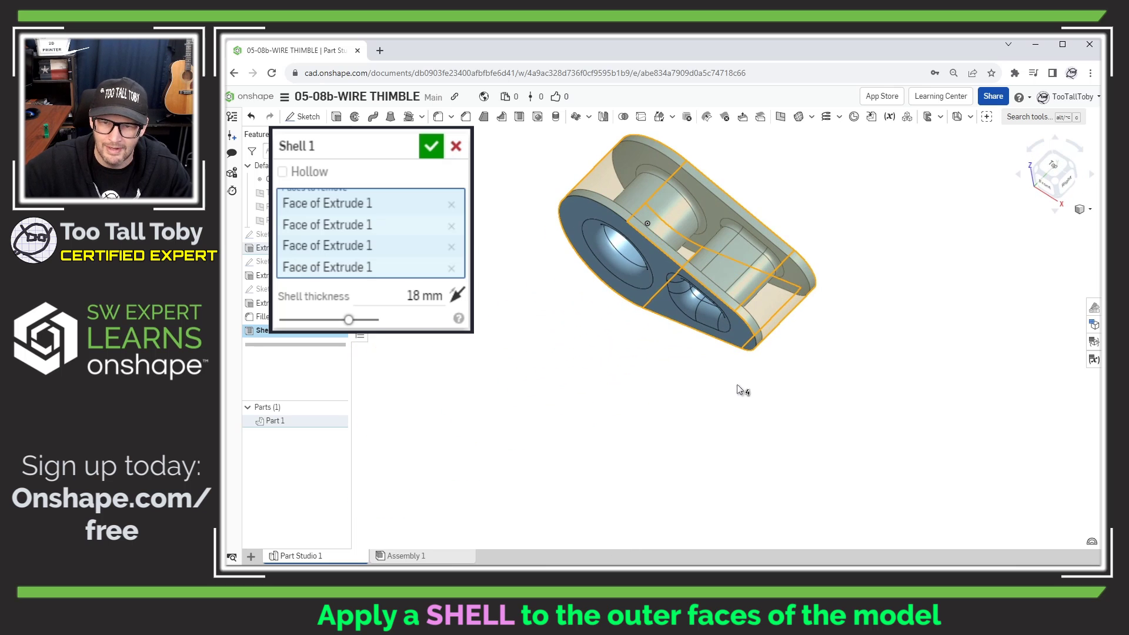
pyautogui.moveTo(737, 387); pyautogui.dragTo(723, 423, button='middle')
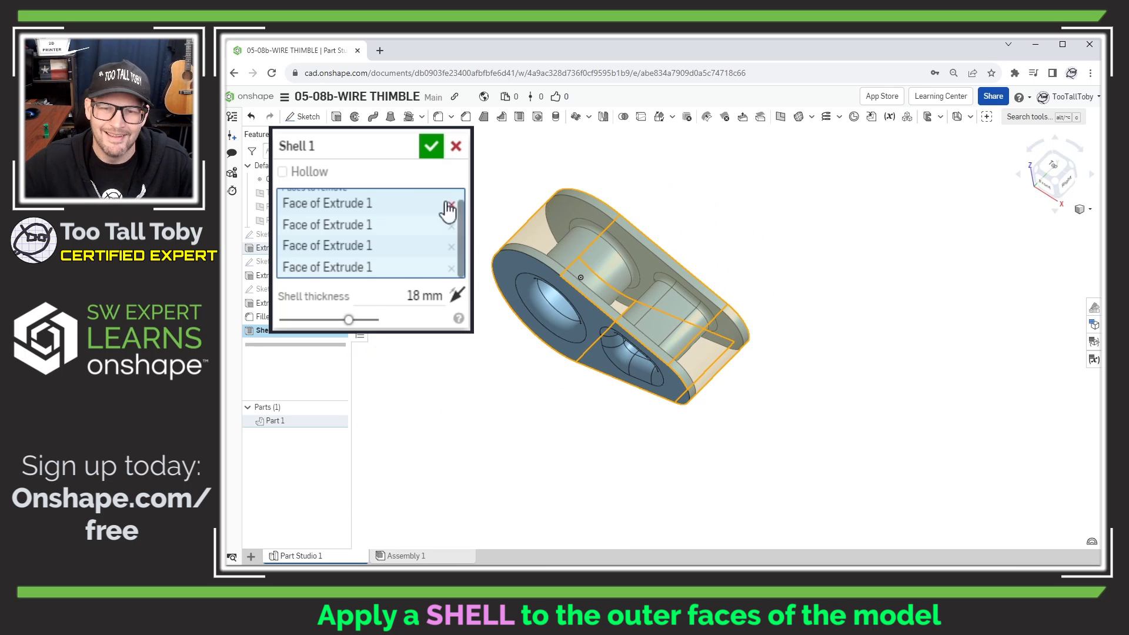
pyautogui.click(447, 136)
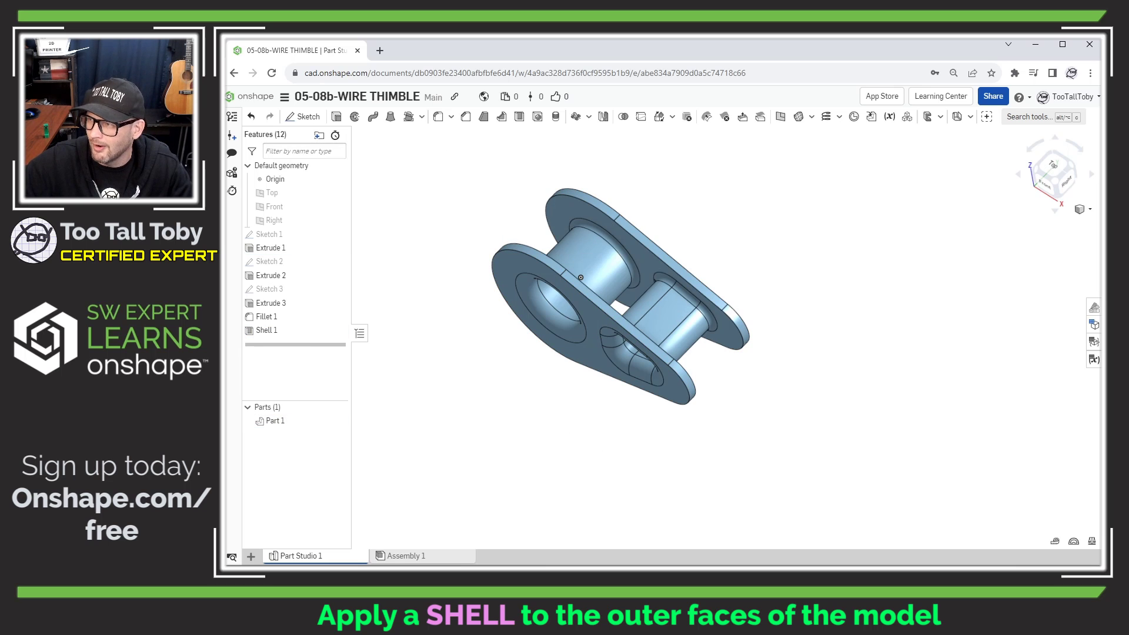
# Circle the 18 mm wall thickness callouts on the reference drawing
pyautogui.hotkey('alt', 'Tab')
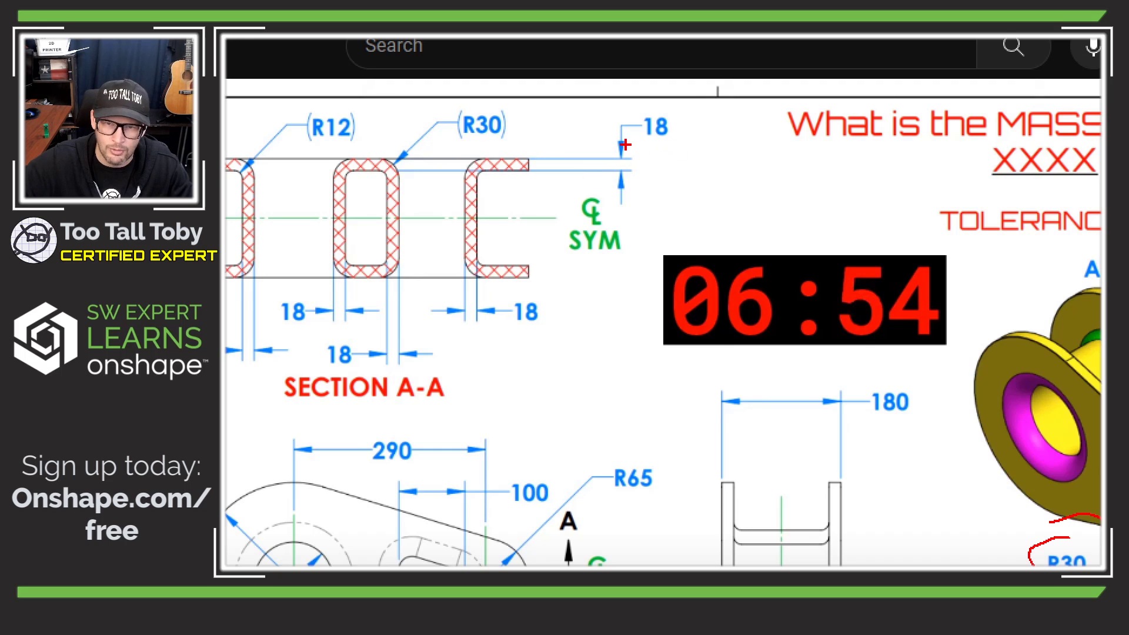
pyautogui.moveTo(625, 144); pyautogui.dragTo(649, 84)
pyautogui.moveTo(514, 263)
pyautogui.mouseDown()
pyautogui.moveTo(539, 250)
pyautogui.moveTo(388, 285)
pyautogui.mouseUp()
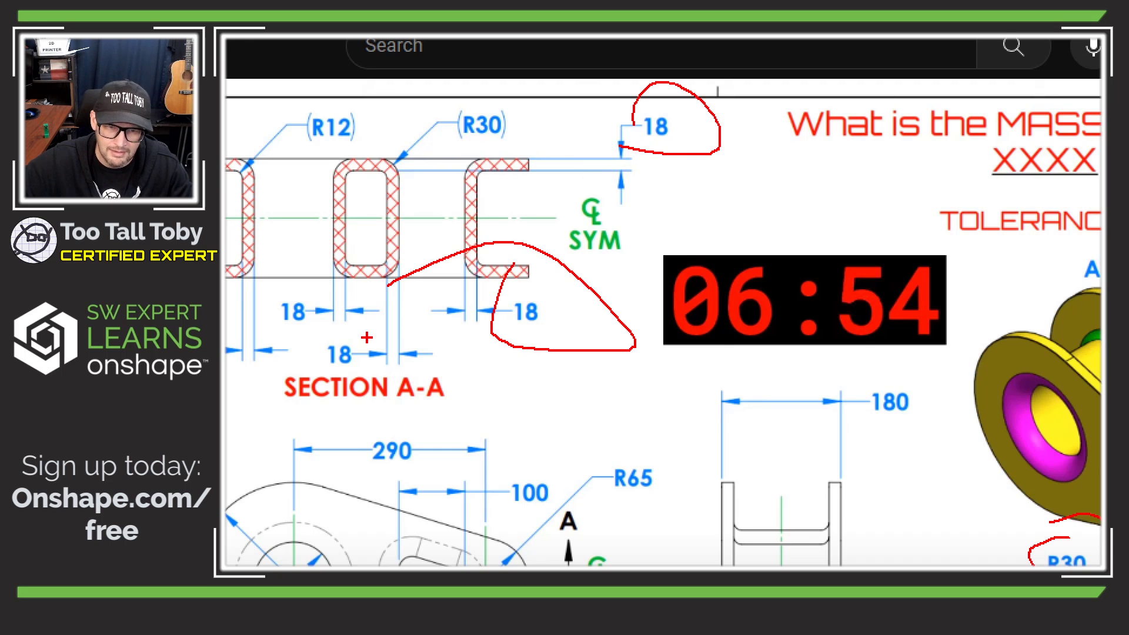
pyautogui.moveTo(323, 312)
pyautogui.mouseDown()
pyautogui.moveTo(266, 342)
pyautogui.moveTo(318, 294)
pyautogui.mouseUp()
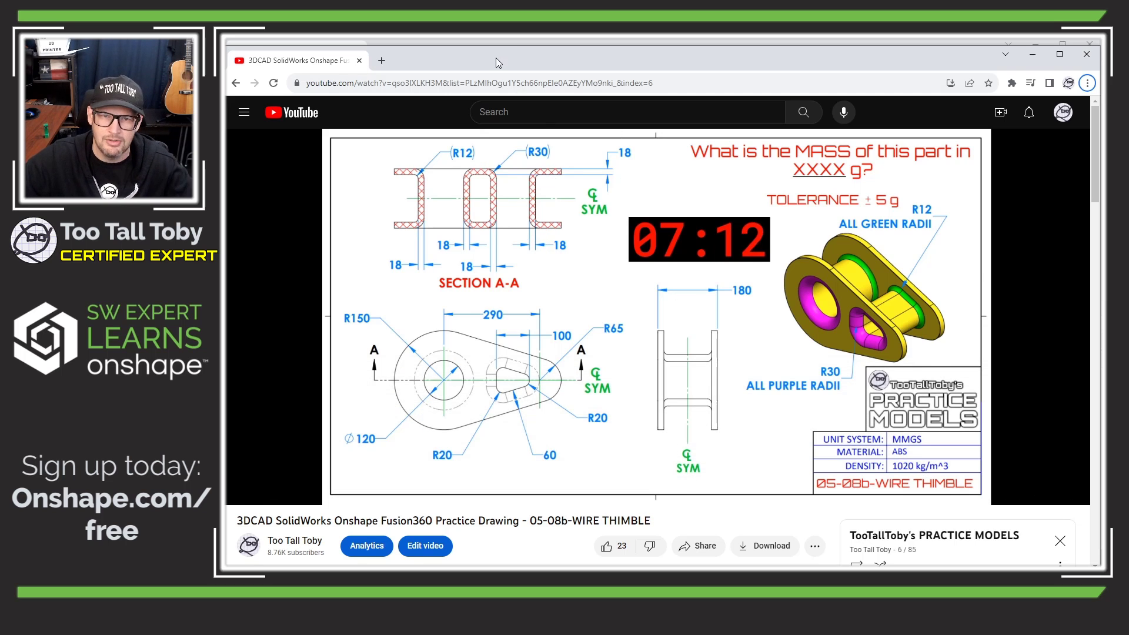
# Assign TTT-ABS from TTT-CUSTOM MATERIALS to Part 1 and check its 5129.1 g mass
pyautogui.click(495, 47)
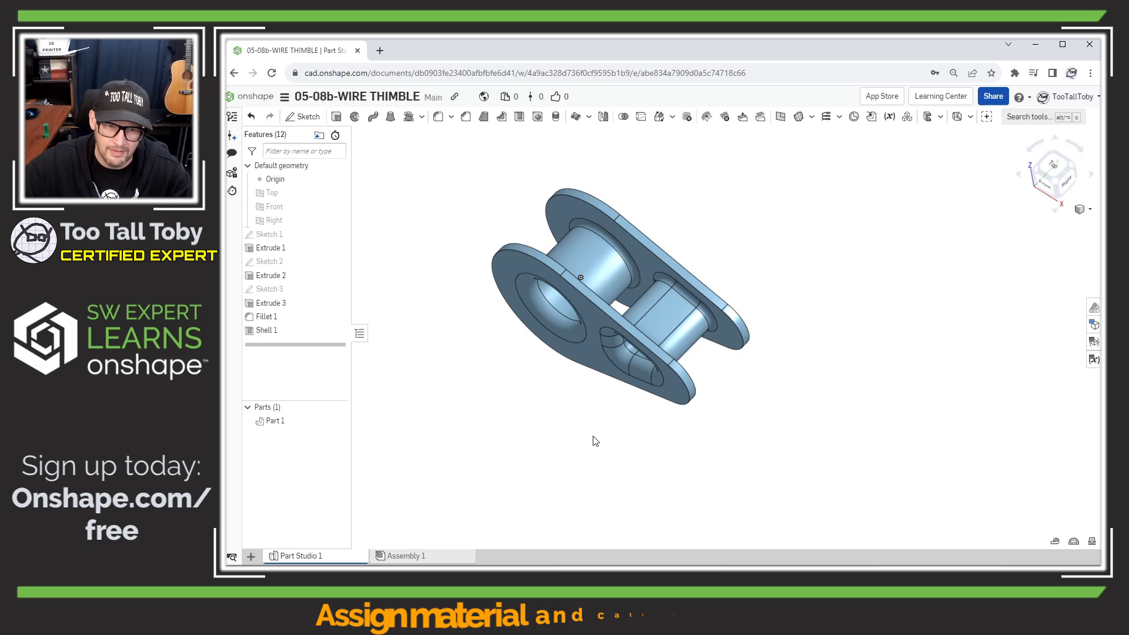
pyautogui.rightClick(275, 422)
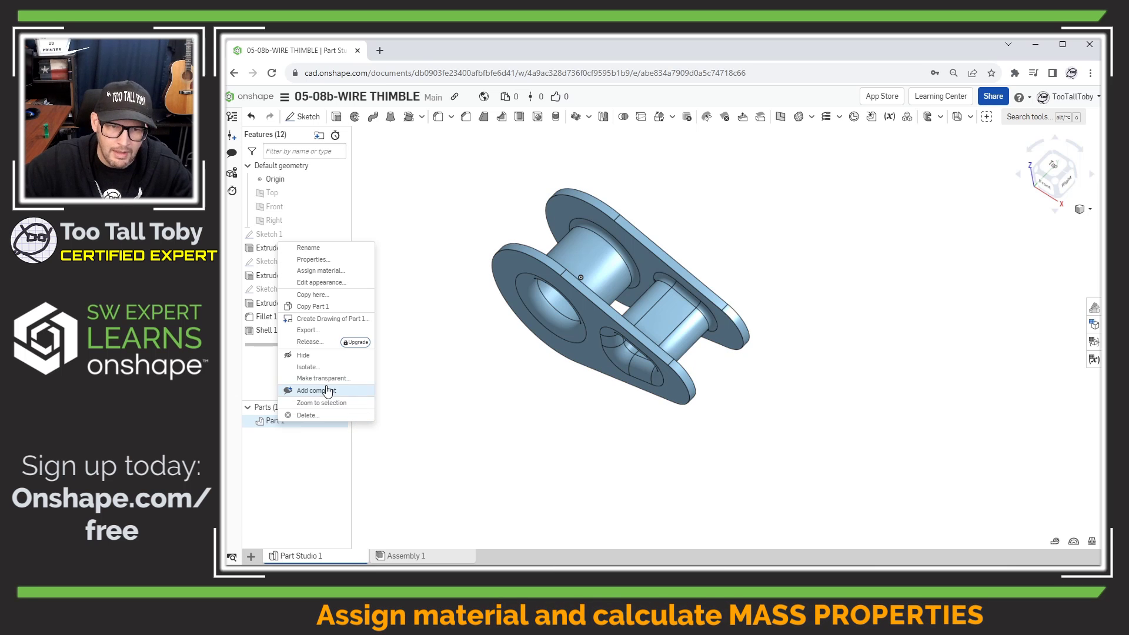
pyautogui.click(323, 271)
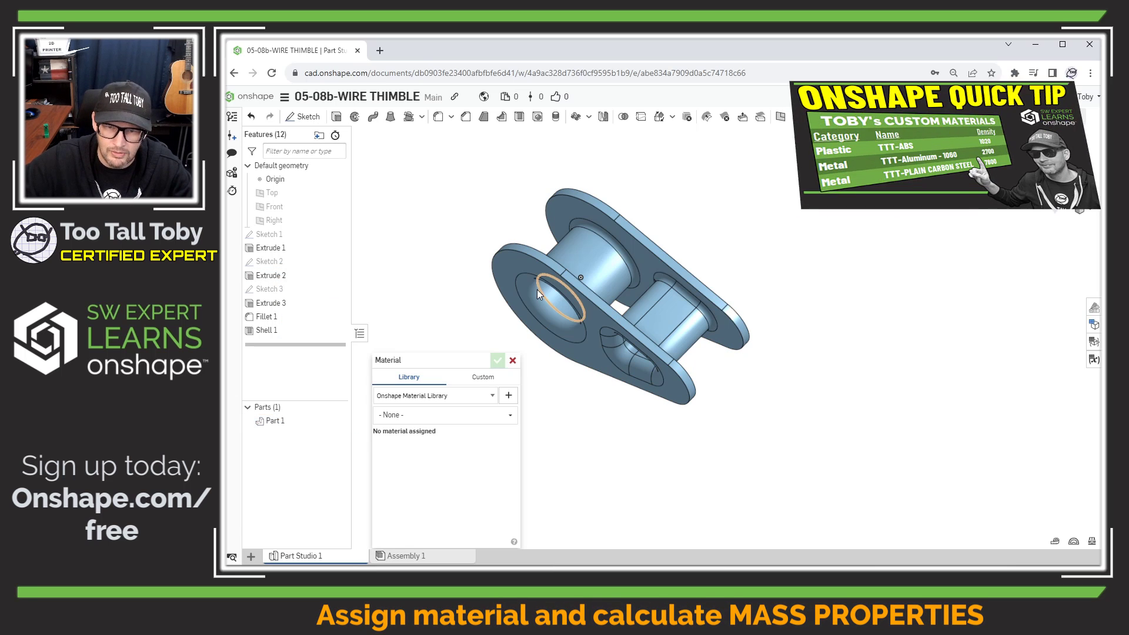
pyautogui.click(487, 396)
pyautogui.click(496, 419)
pyautogui.click(496, 419)
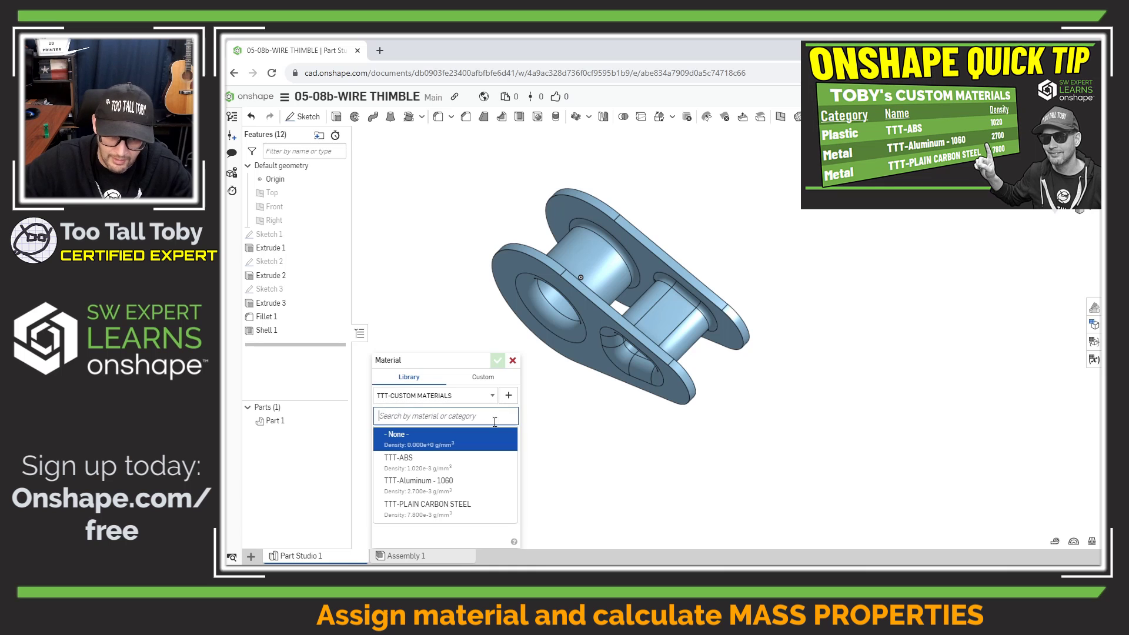
pyautogui.click(438, 464)
pyautogui.click(497, 361)
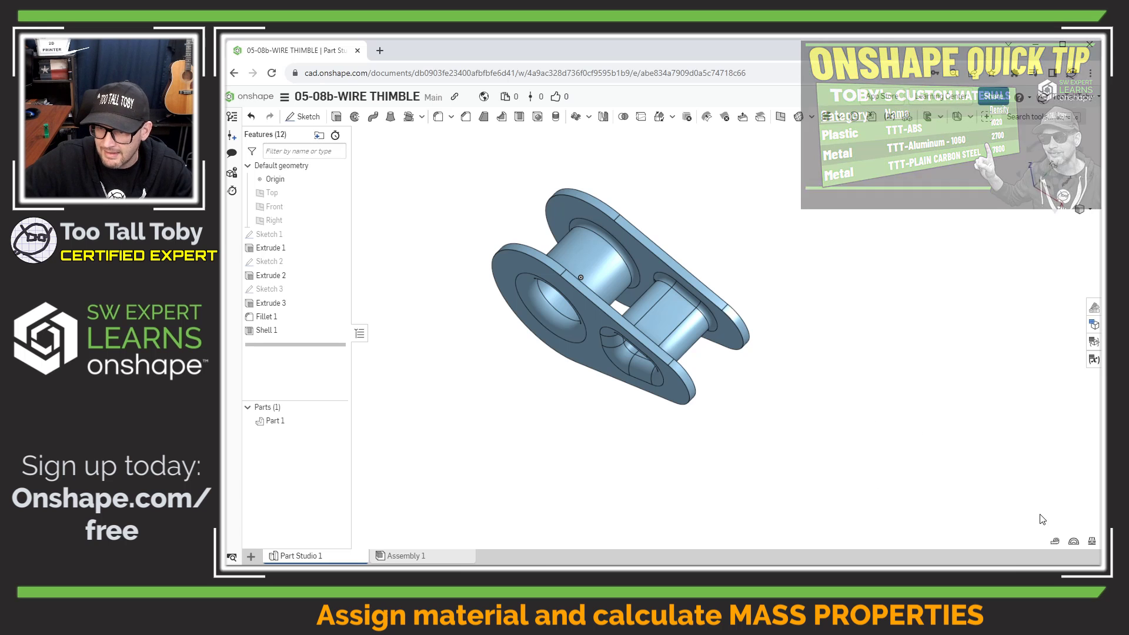
pyautogui.click(1092, 541)
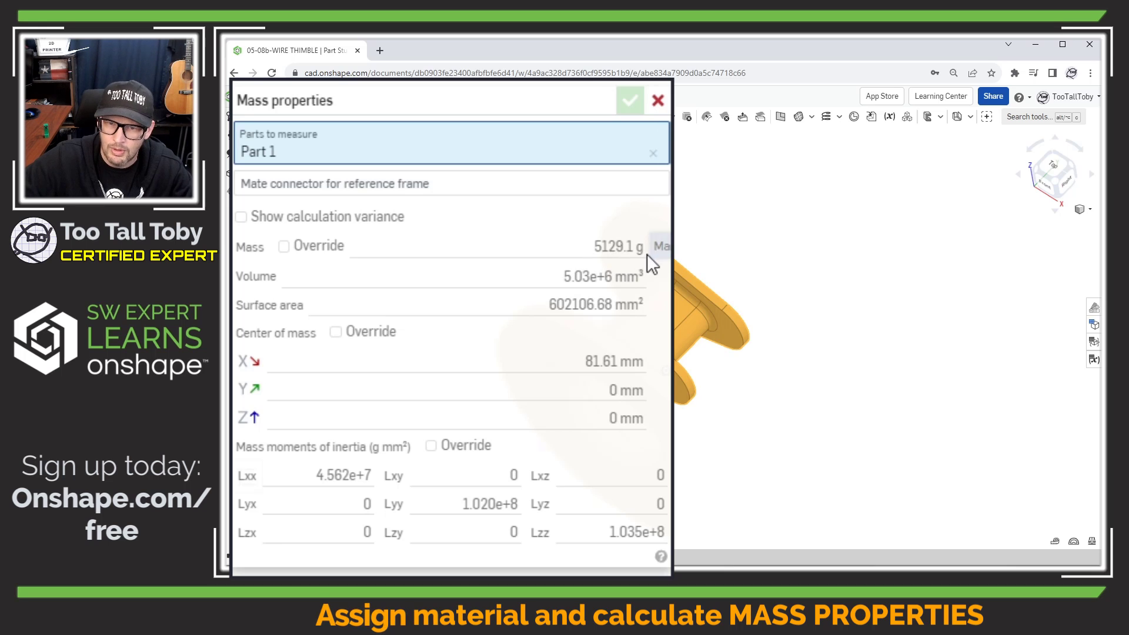
# Pause the video at 07:35 and jump ahead to the revealed 5129 g answer
pyautogui.hotkey('alt', 'Tab')
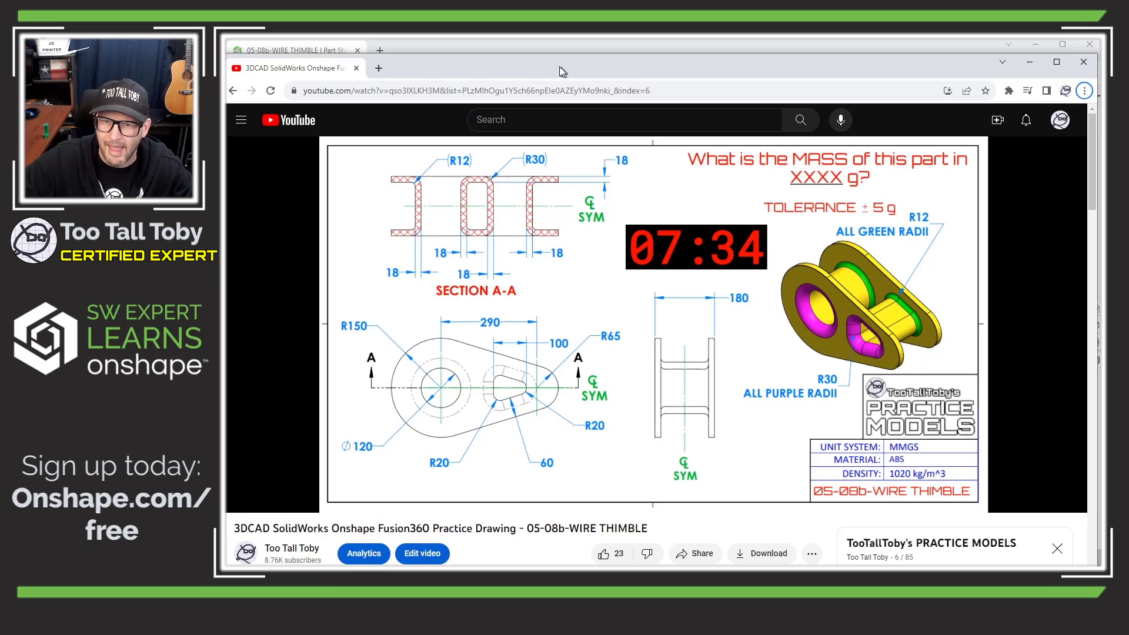
pyautogui.press('space')
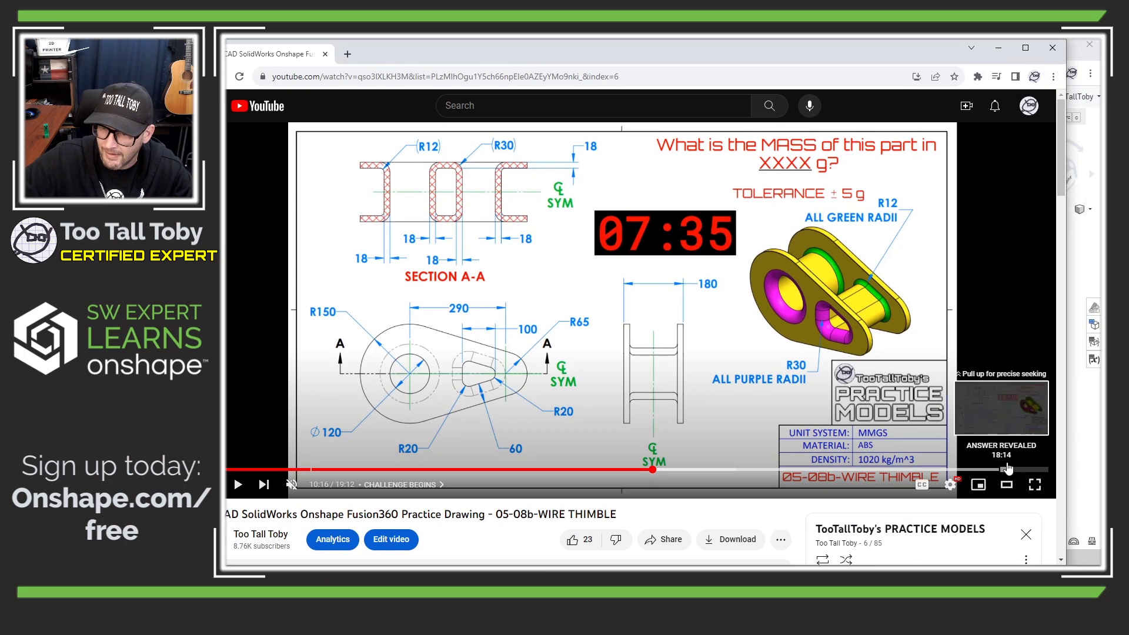
pyautogui.click(1019, 470)
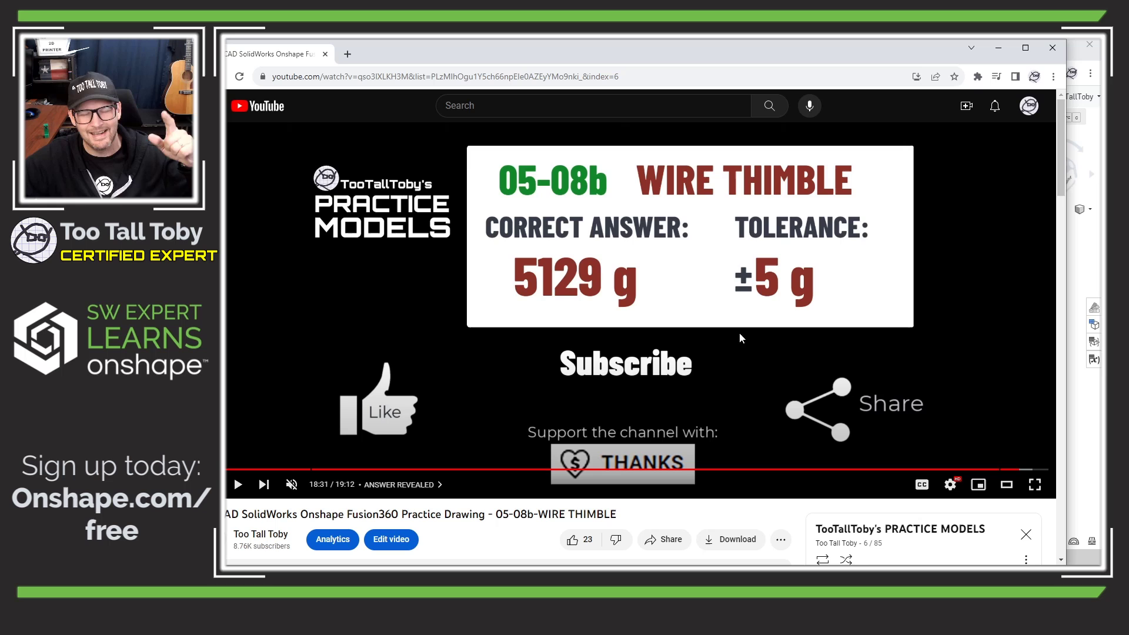
pyautogui.scroll(-5, 672, 310)
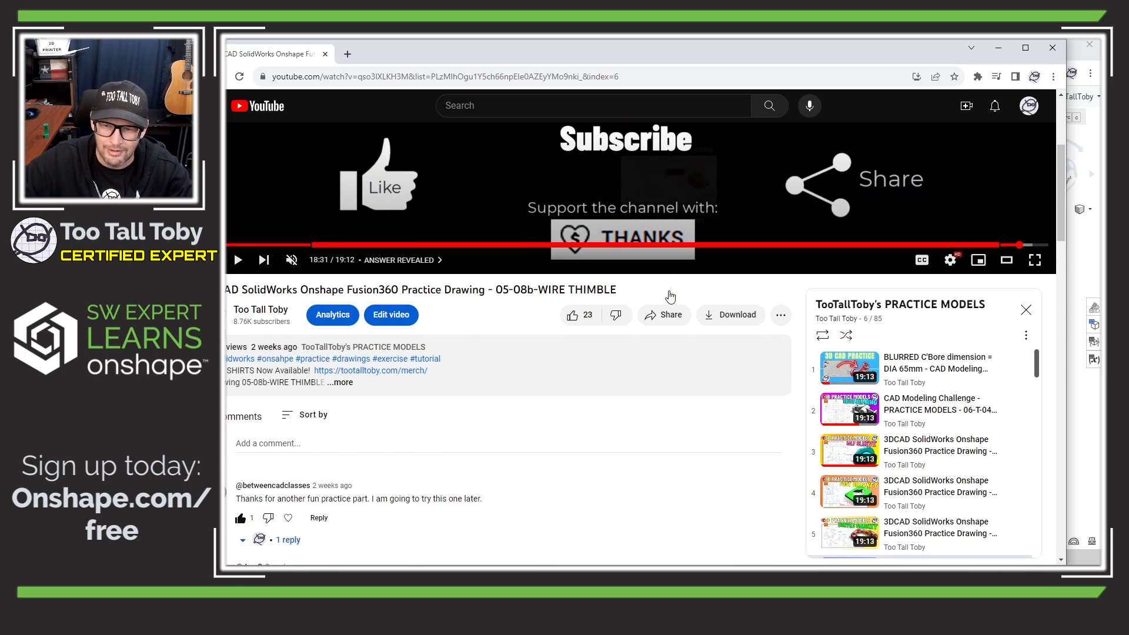
# Post the comment 'I did it in 7:35 using ONSHAPE FREE!!!' and seek back to the drawing
pyautogui.click(288, 374)
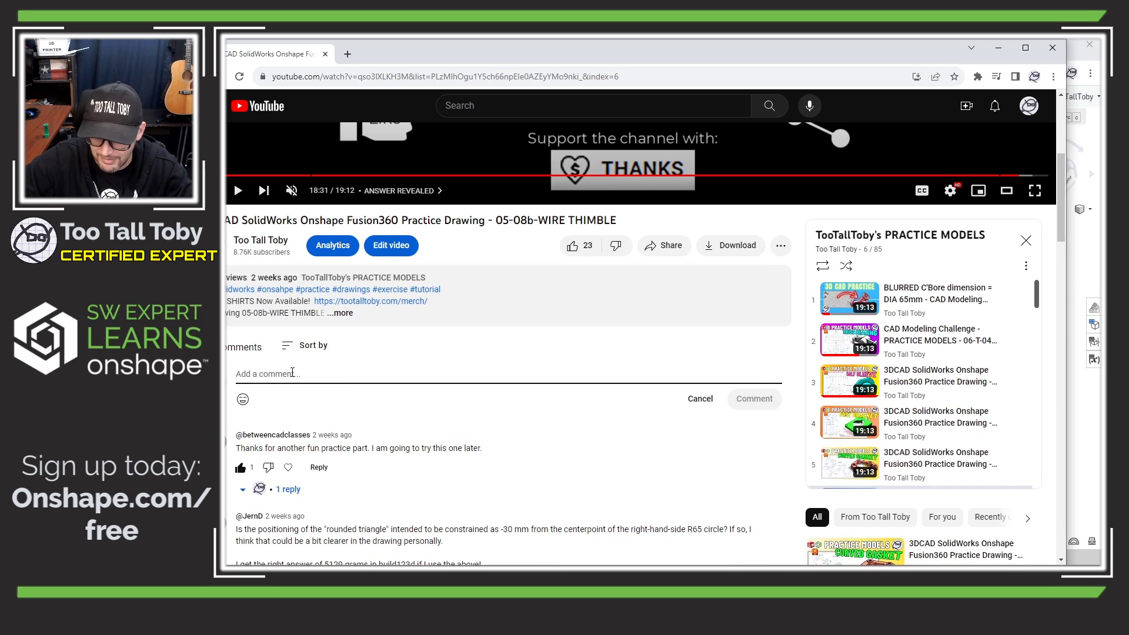
pyautogui.write('I did it in')
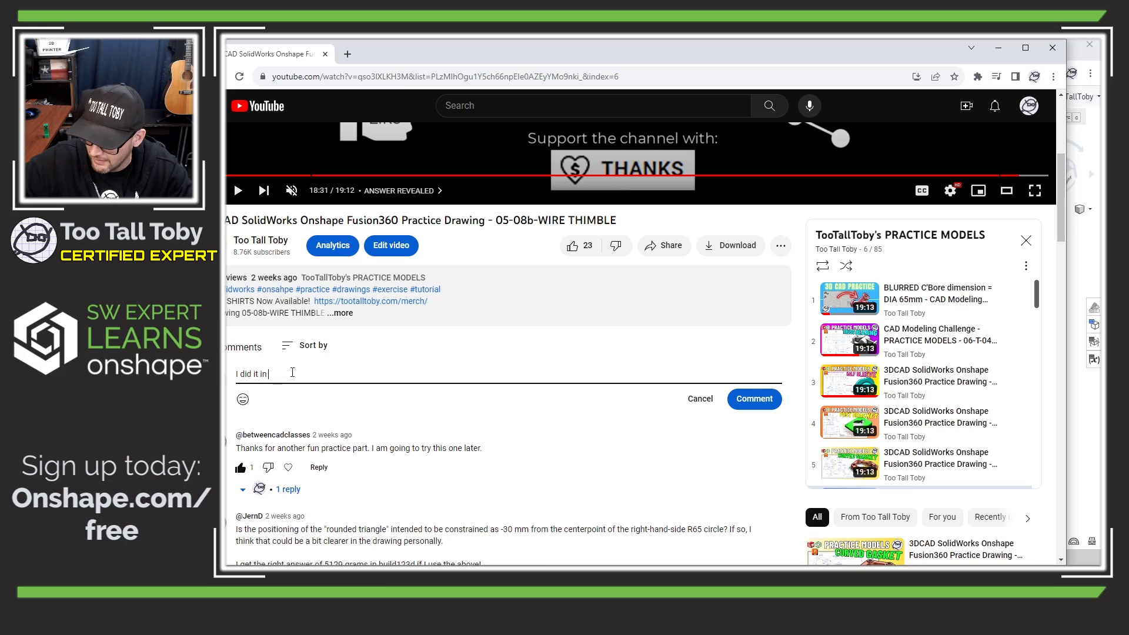
pyautogui.write(' 7:35 ')
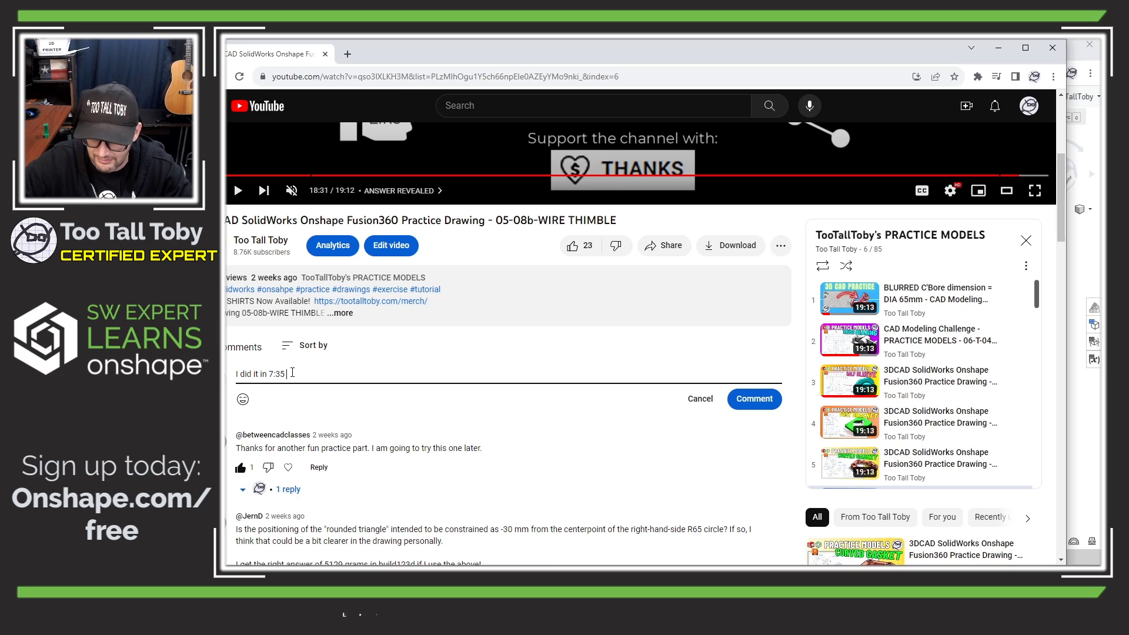
pyautogui.write('using ONSHAPE FREE!')
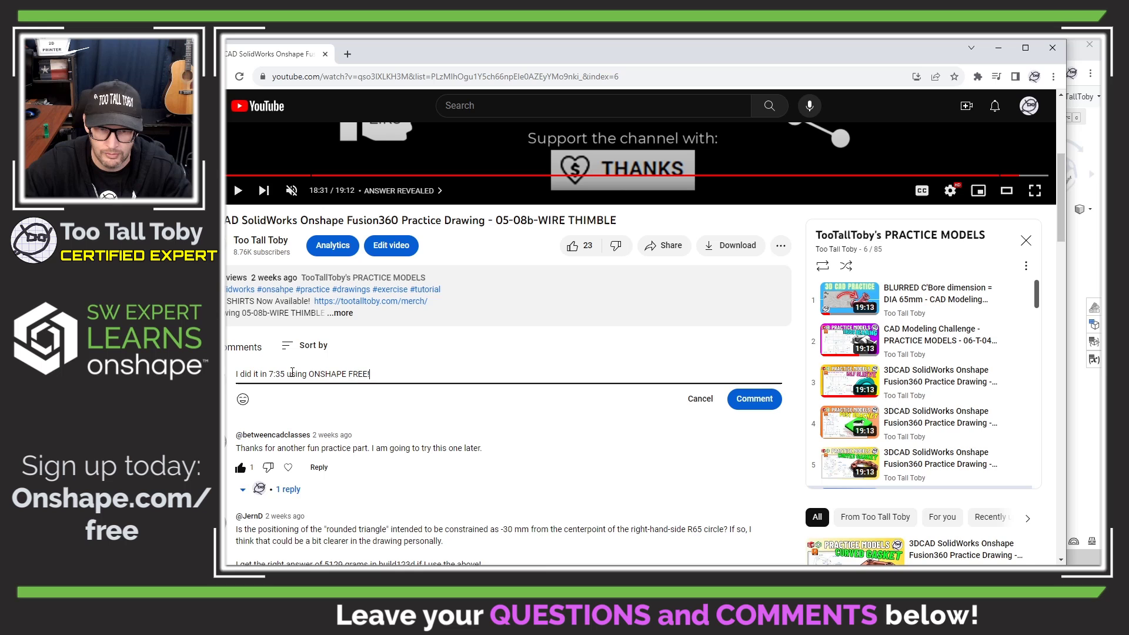
pyautogui.write('!!')
pyautogui.click(742, 400)
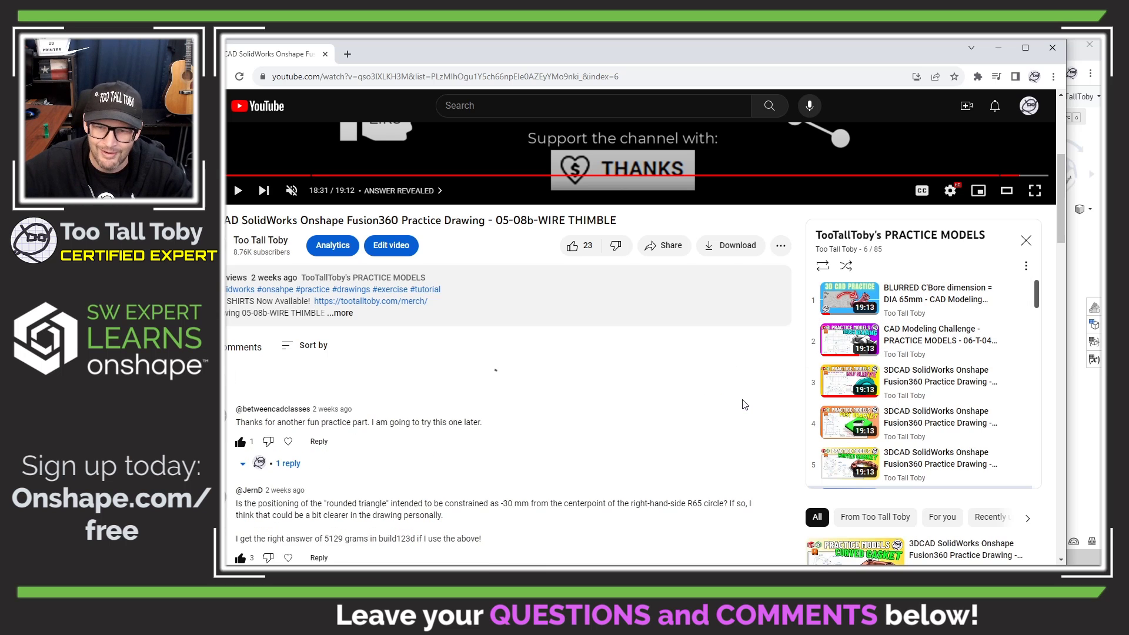
pyautogui.scroll(5, 592, 374)
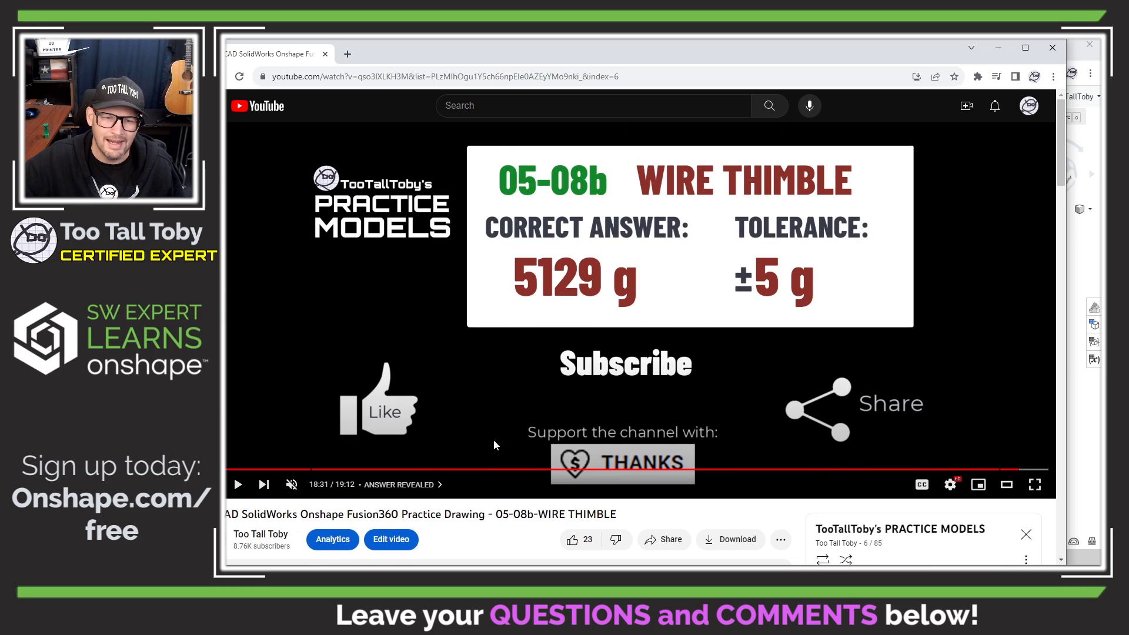
pyautogui.click(419, 469)
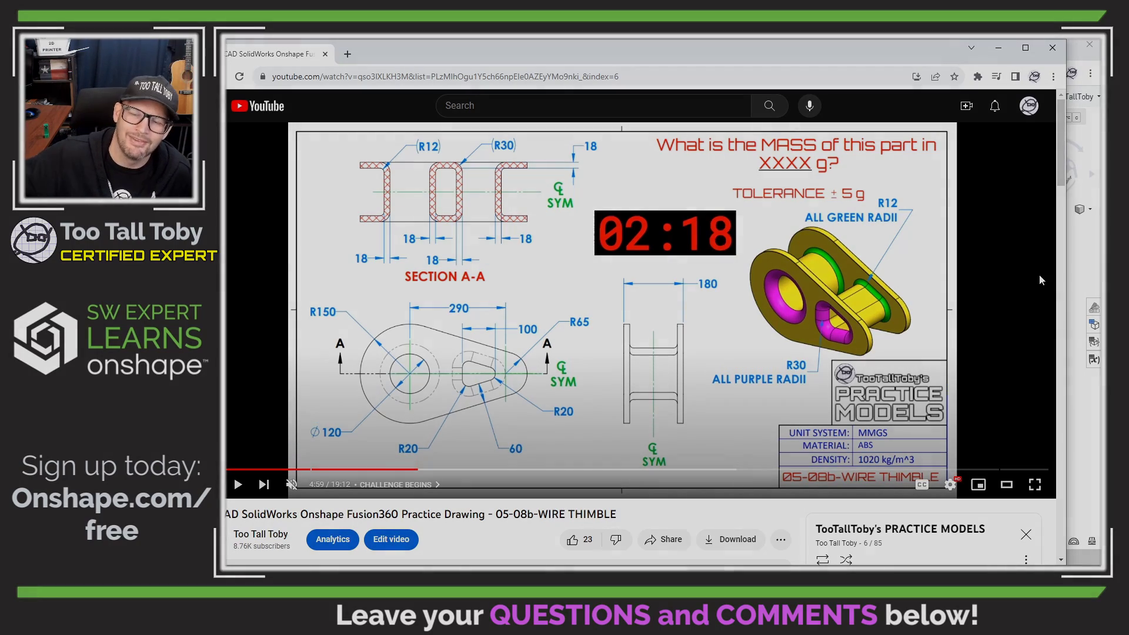